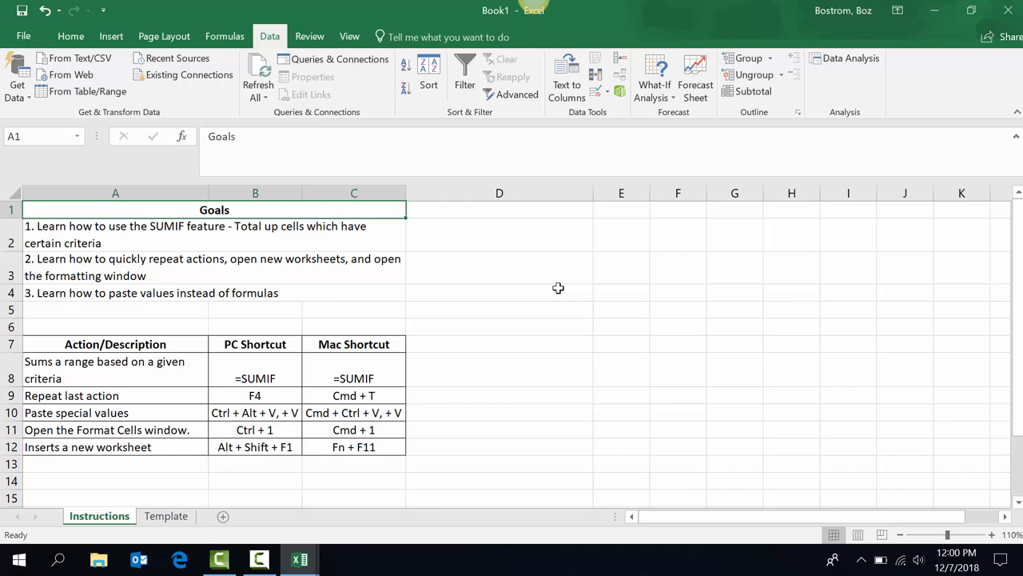
Read through the task goals and the list of keyboard shortcuts on the instruction sheet.
key("Down")
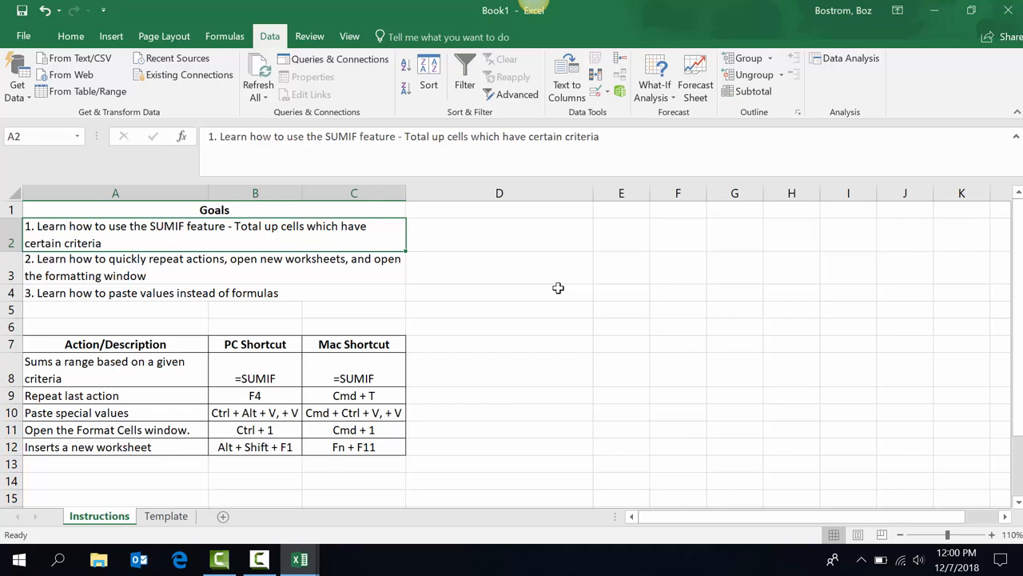
key("Down")
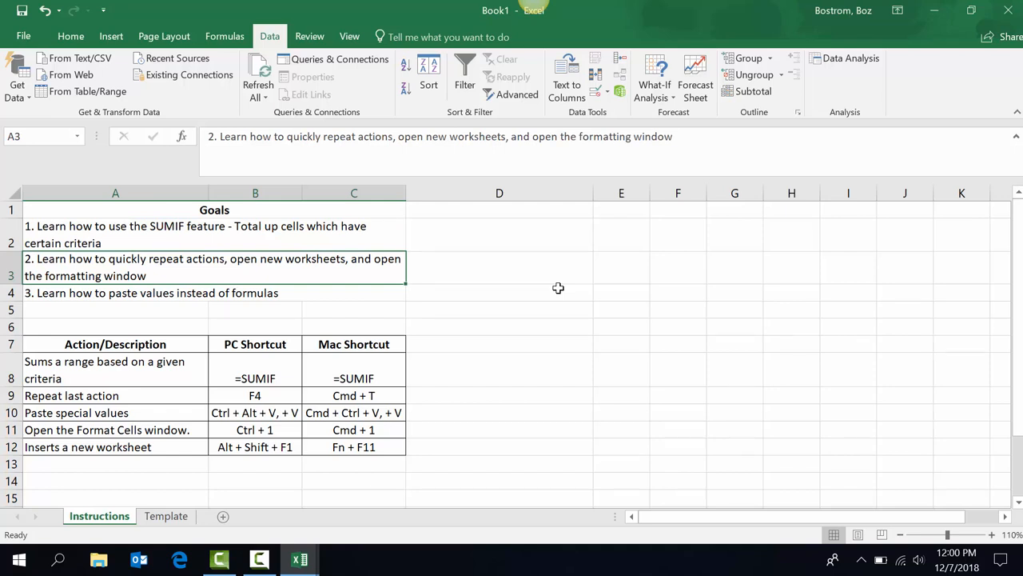
key("Down")
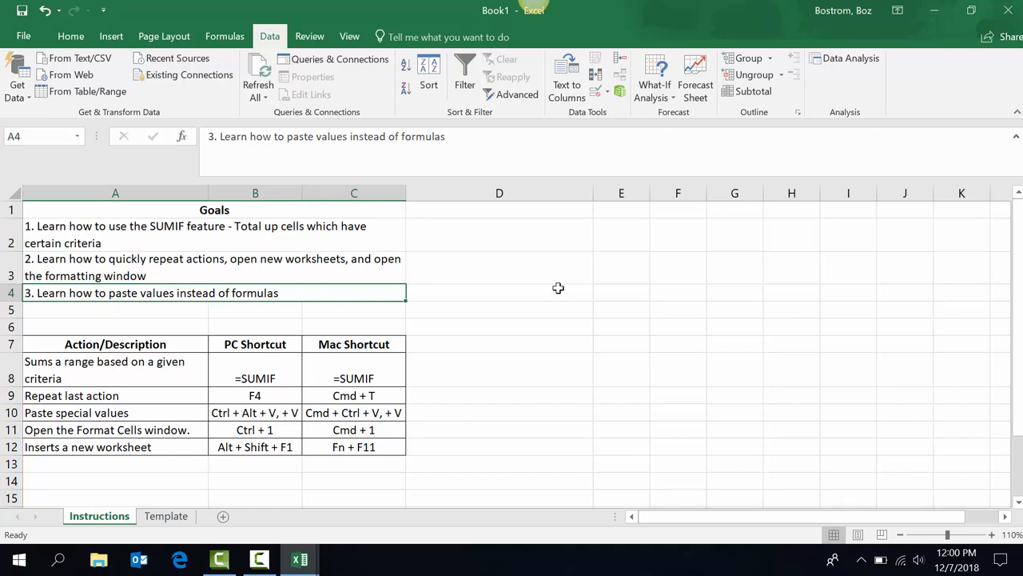
key("Down")
key("Down")
key("Down")
key("Down")
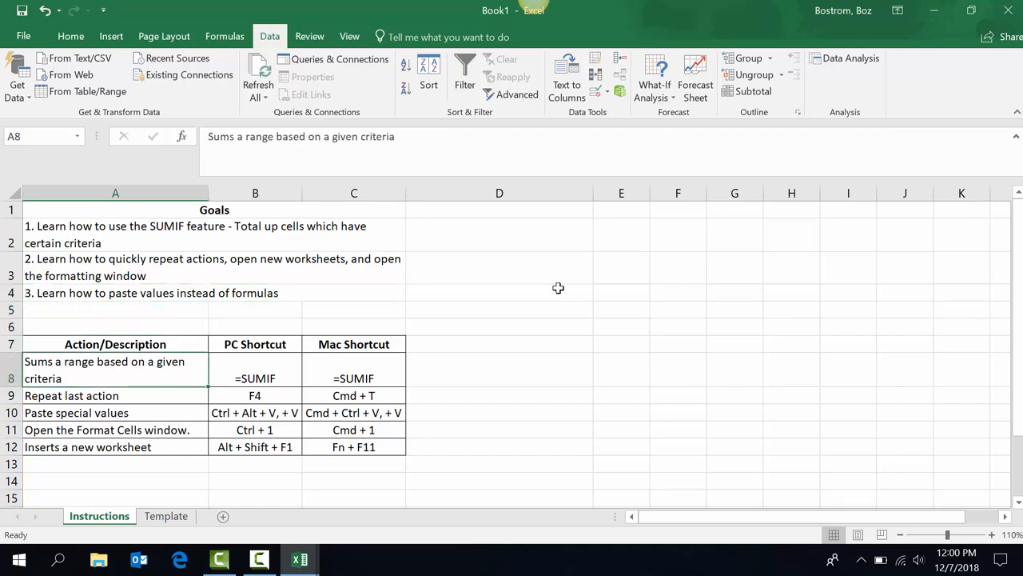
key("Right")
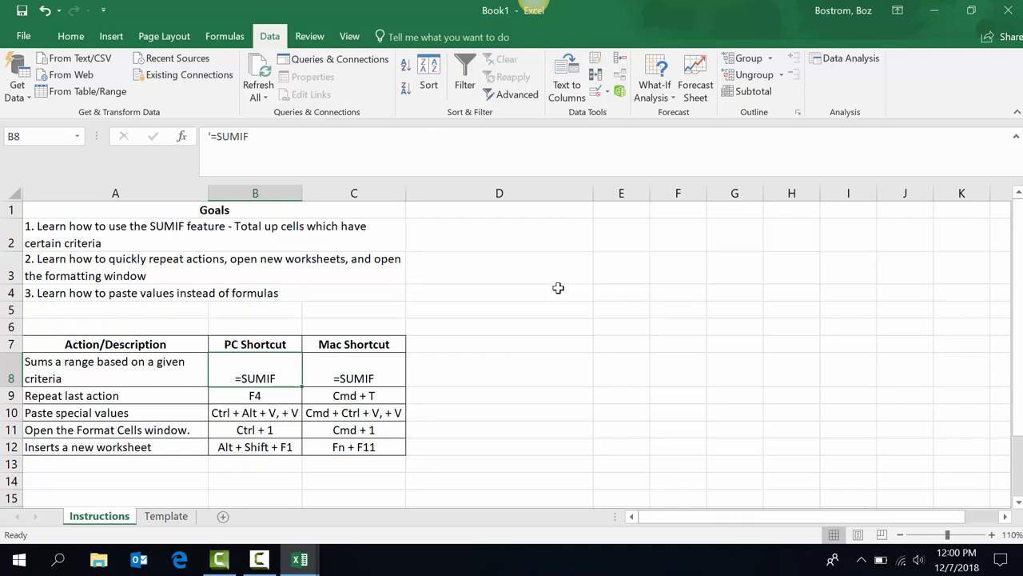
key("Down")
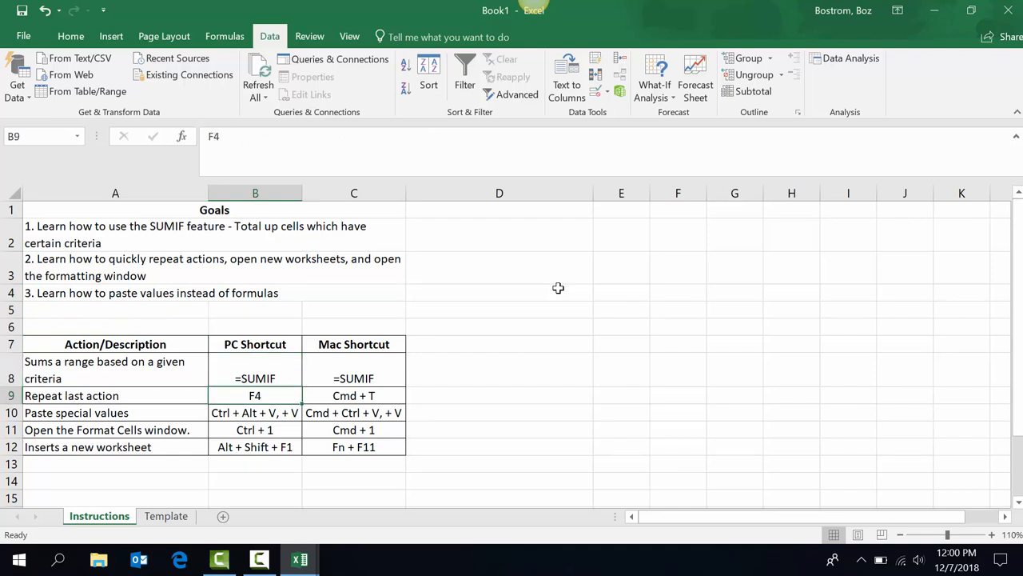
key("Down")
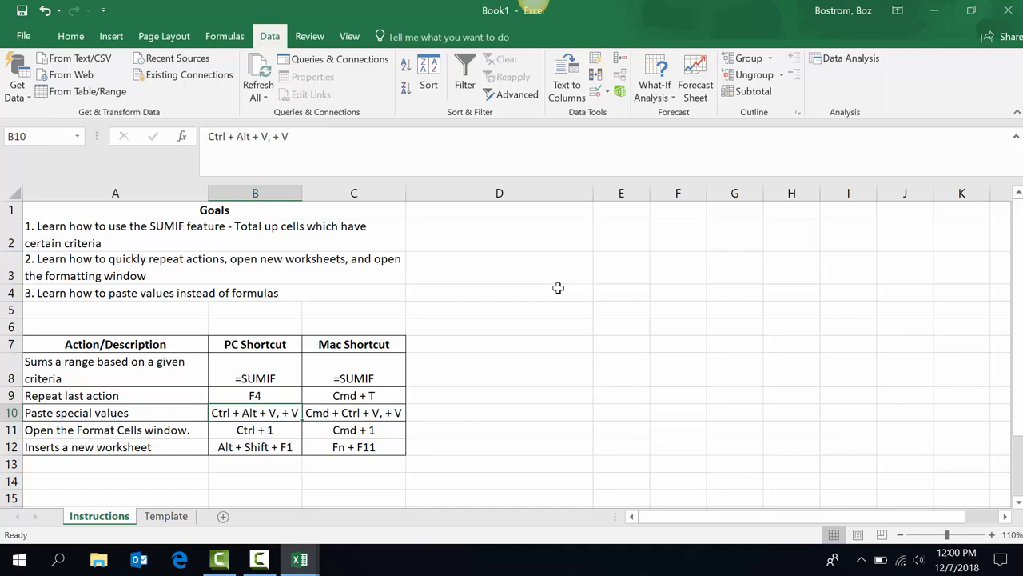
key("Down")
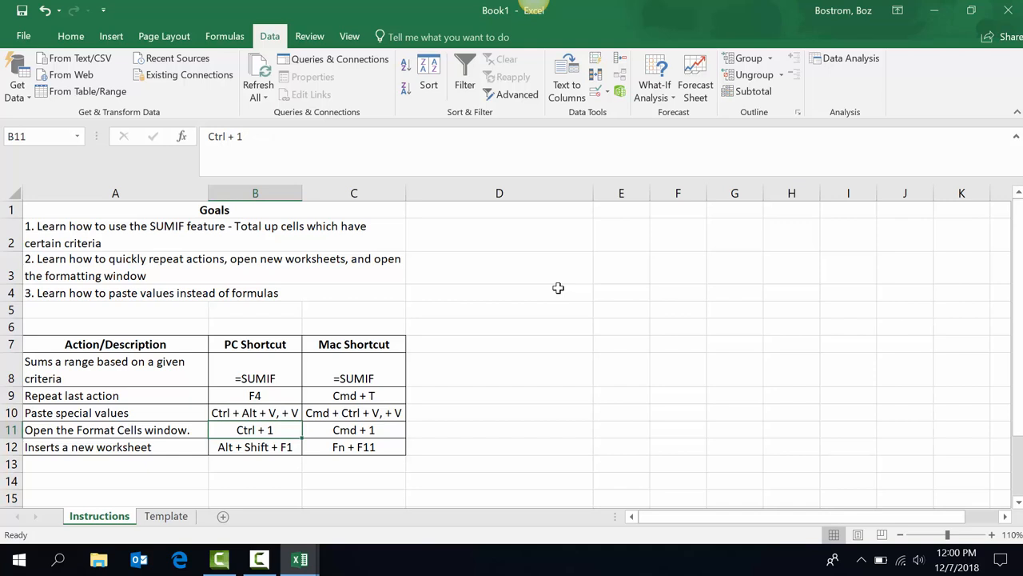
key("Down")
key("Up")
key("Up")
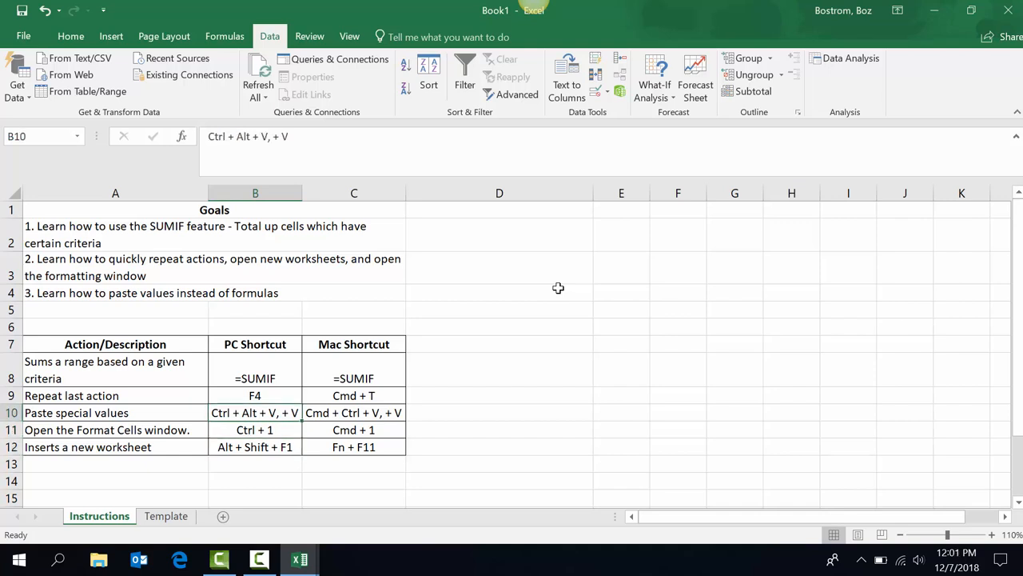
key("Up")
key("Up")
key("Up")
key("Down")
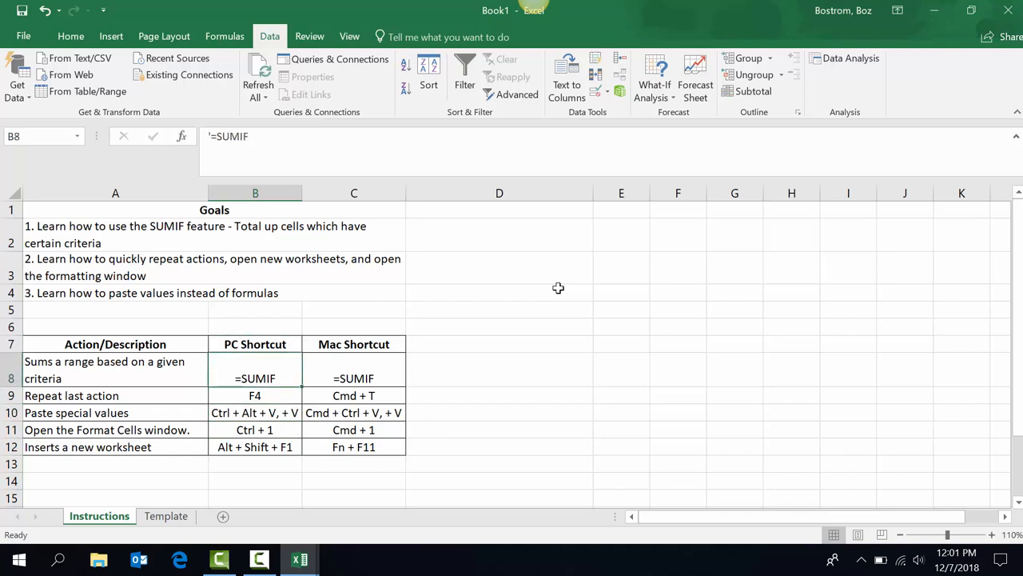
On the Template sheet, enter =B2-C2 in D2 for a cash change of 2950.
left_click(183, 524)
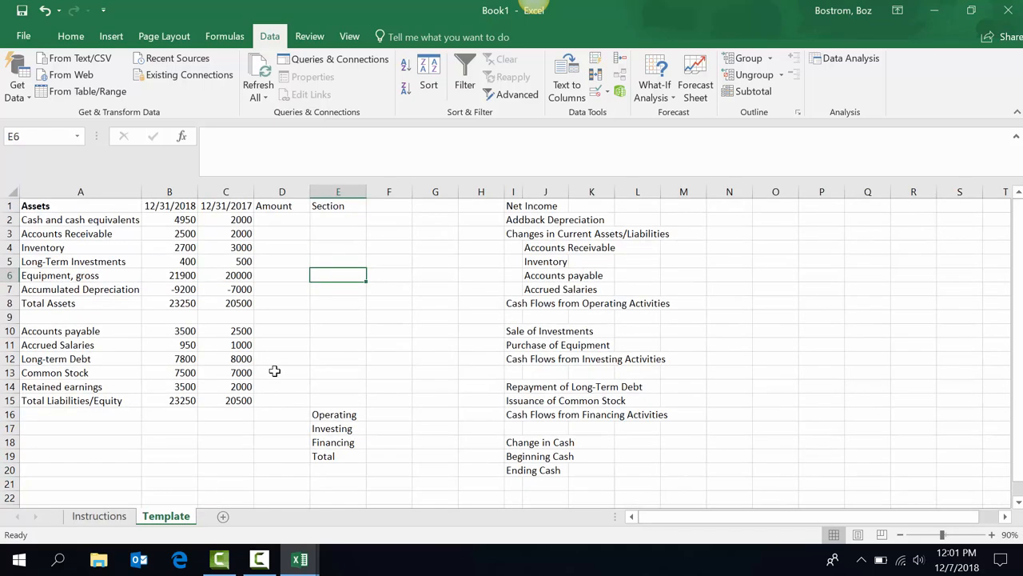
key("Left")
key("Up")
key("Up")
key("Up")
key("Up")
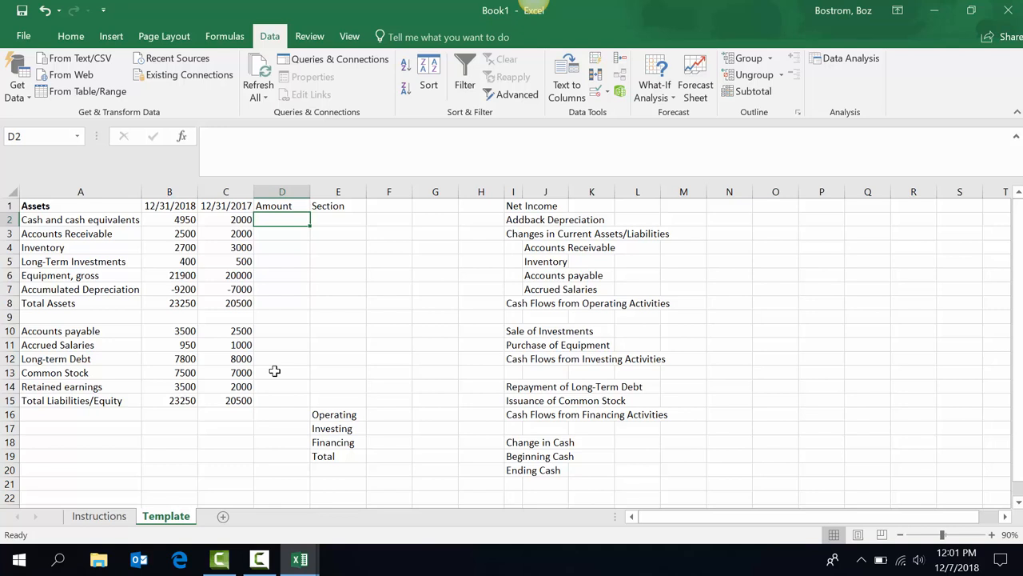
type("=")
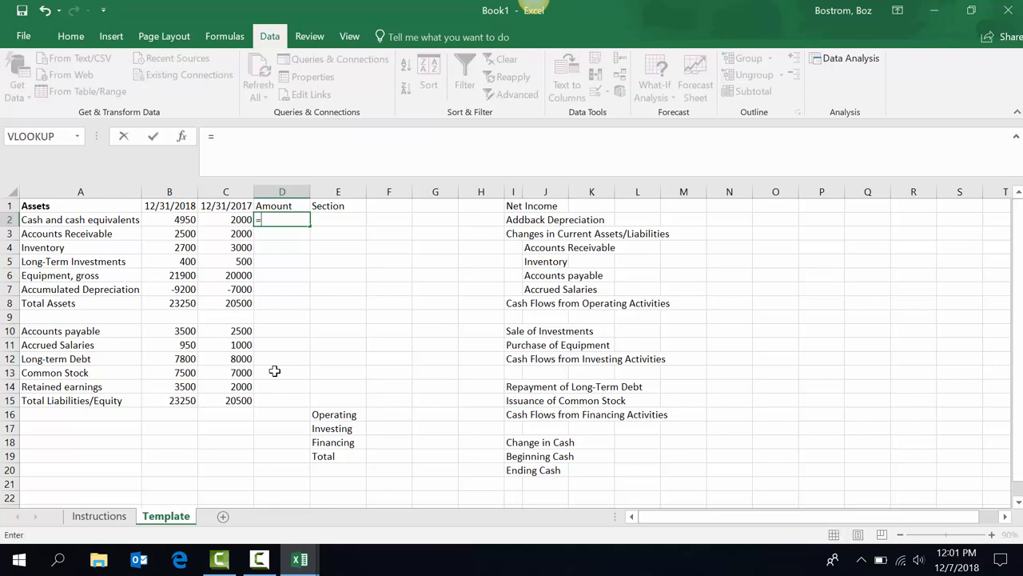
key("Left")
key("Left")
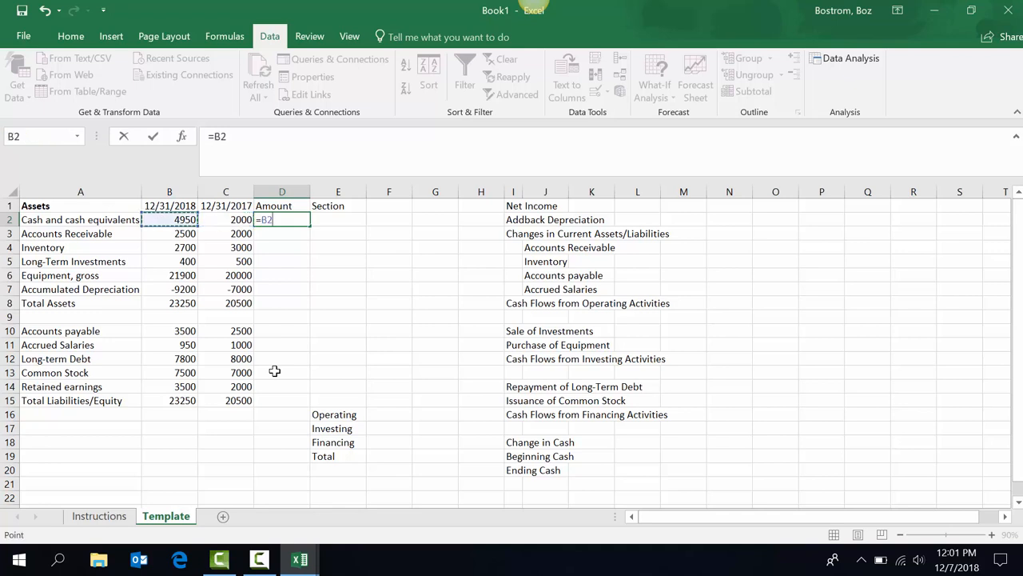
type("-")
key("Left")
key("Return")
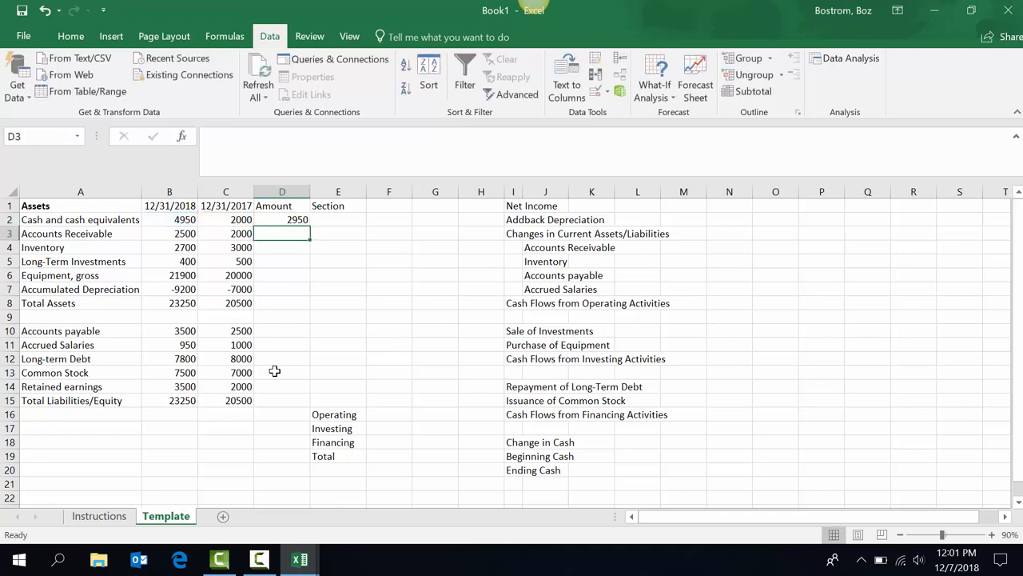
key("Up")
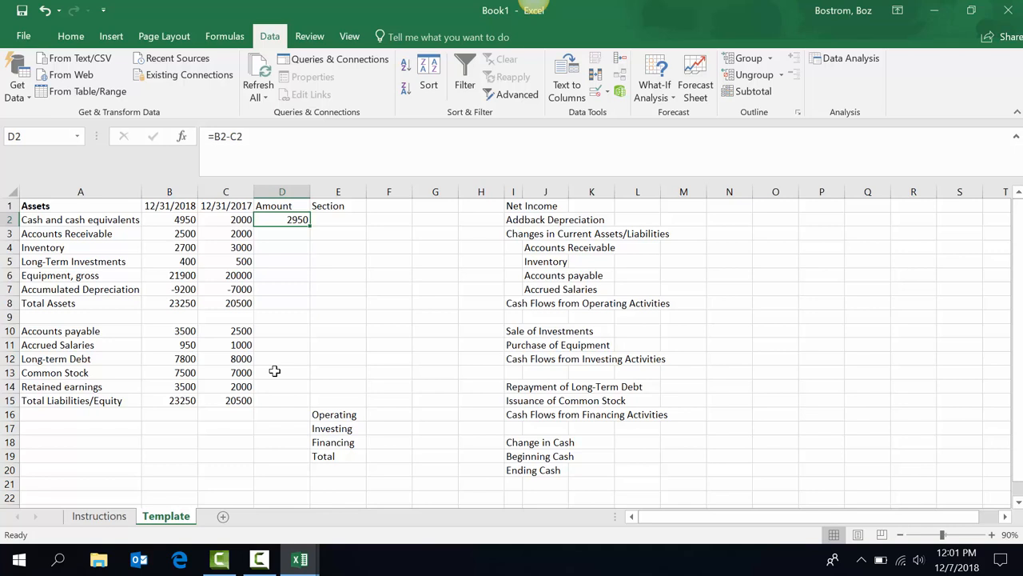
Enter =C3-B3 in D3 for the Accounts Receivable change (-500) and copy it.
key("Down")
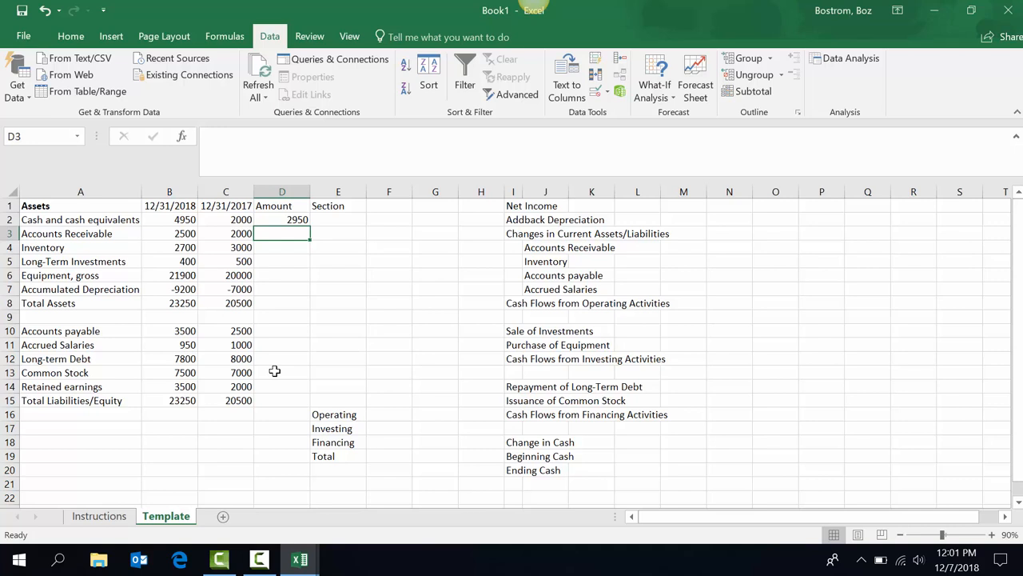
type("=")
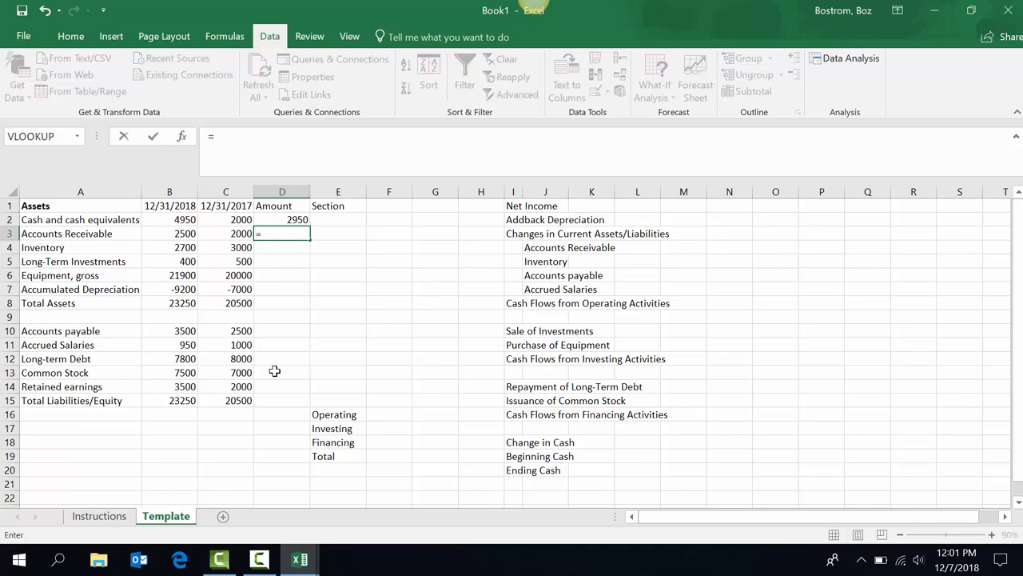
key("Left")
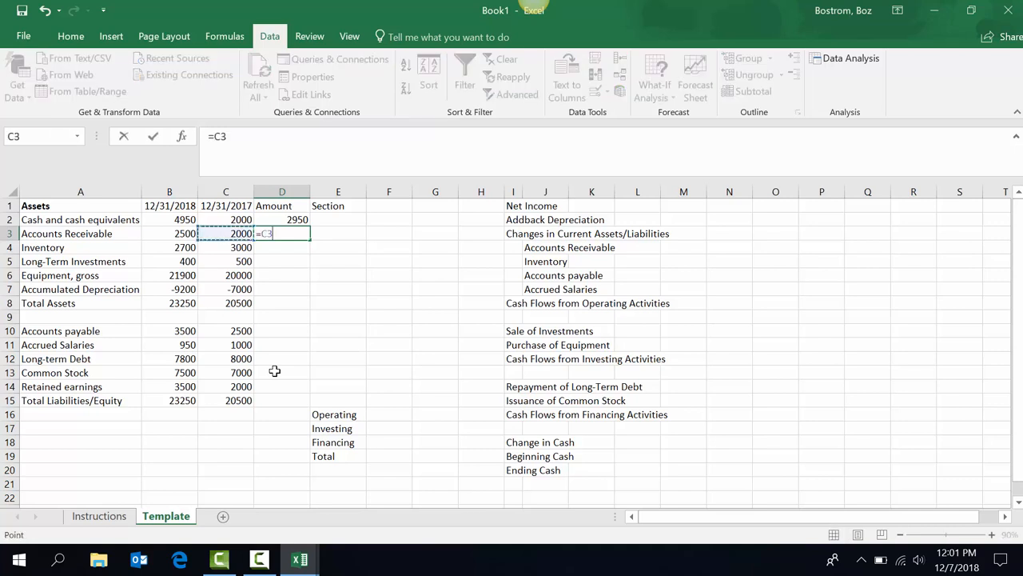
type("-")
key("Left")
key("Left")
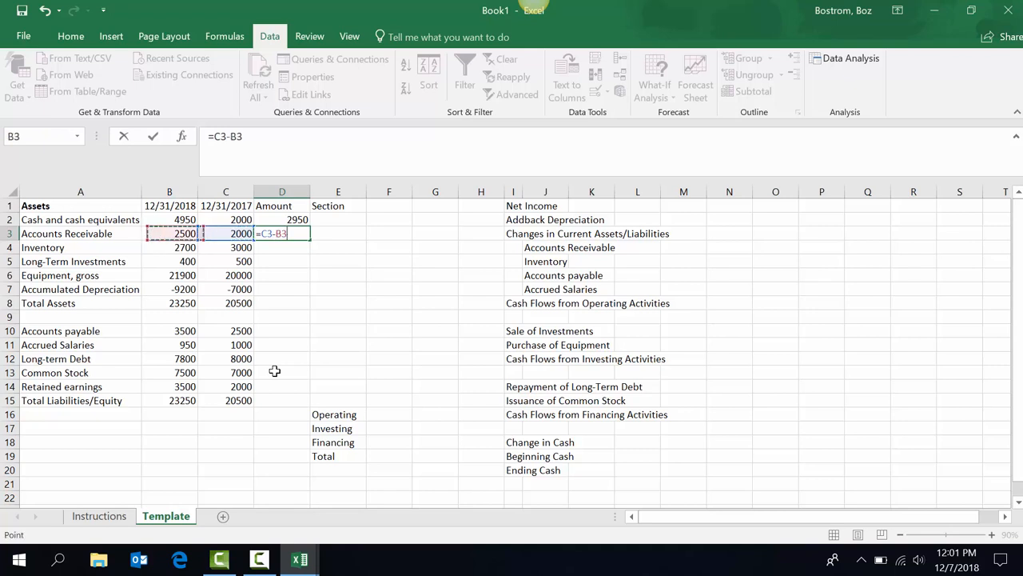
key("Return")
key("Up")
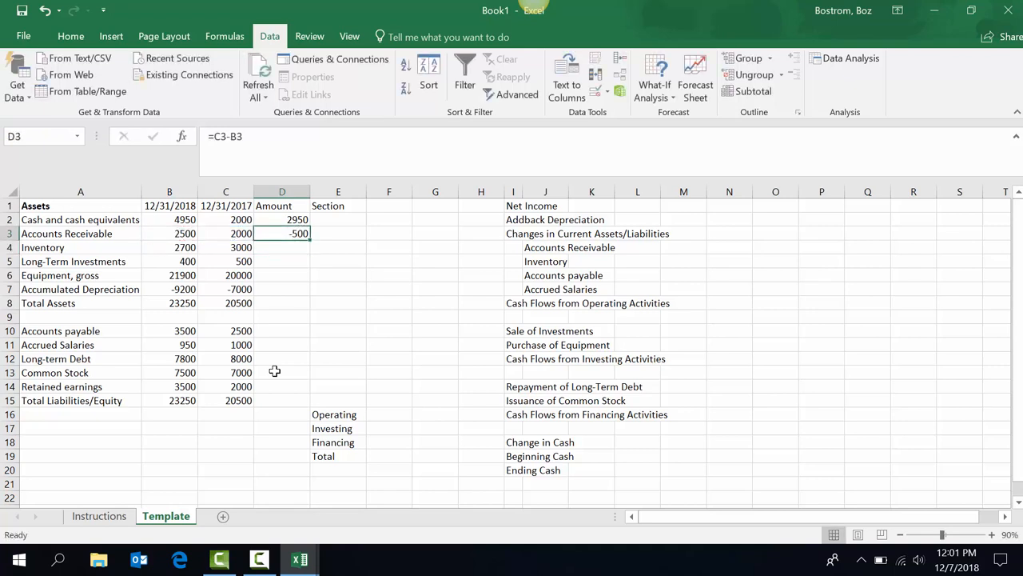
key("ctrl+c")
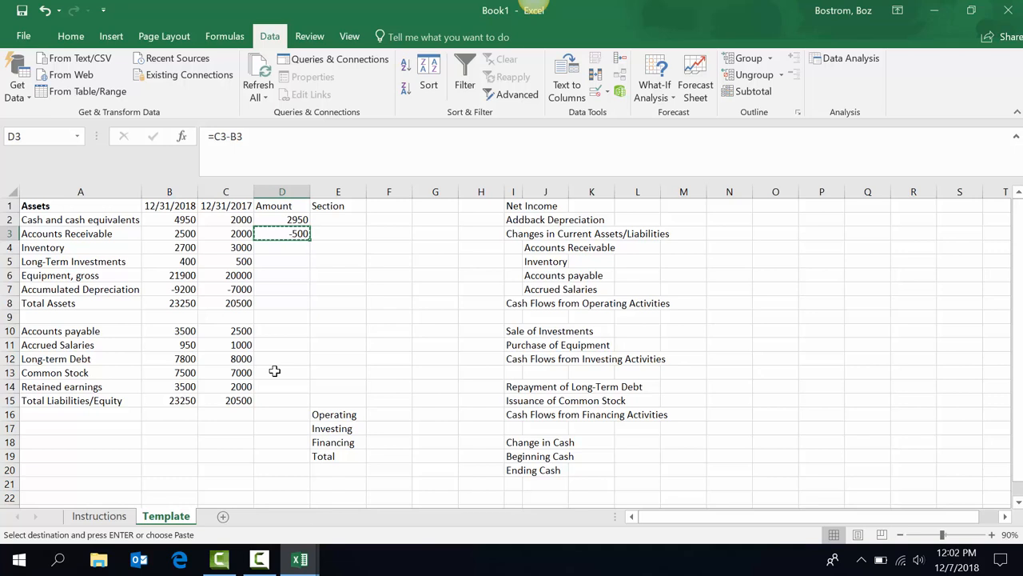
Paste the change formula down through D7 for the remaining asset rows.
key("shift+Down")
key("shift+Down")
key("shift+Down")
key("shift+Down")
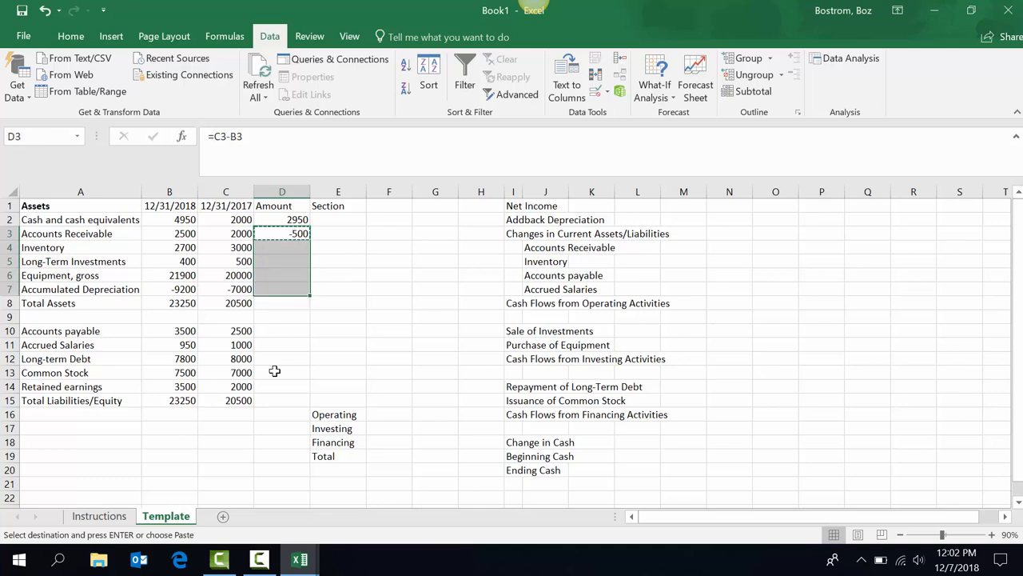
key("Return")
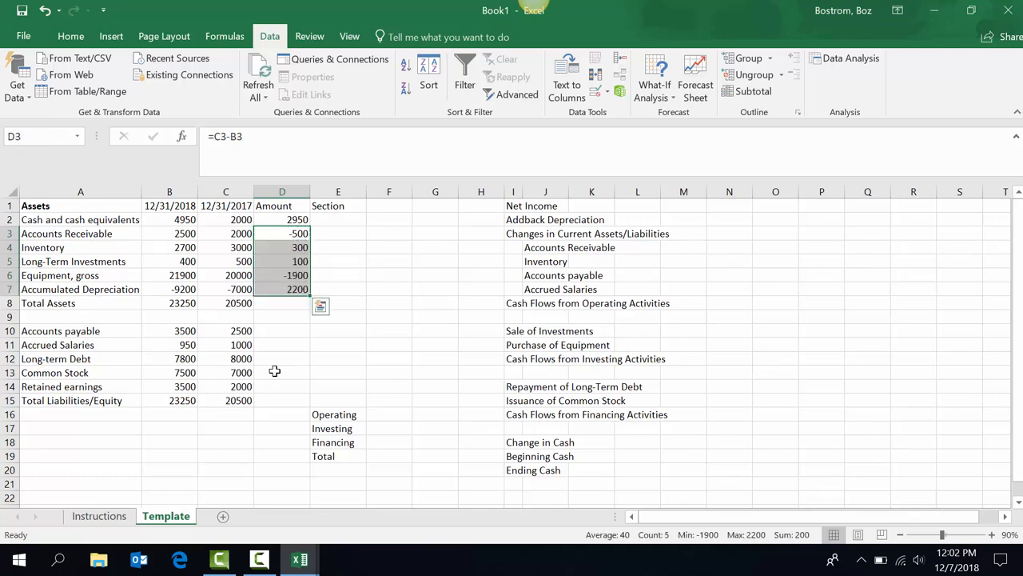
key("Down")
key("Down")
key("Down")
key("Down")
key("Down")
key("Down")
key("Down")
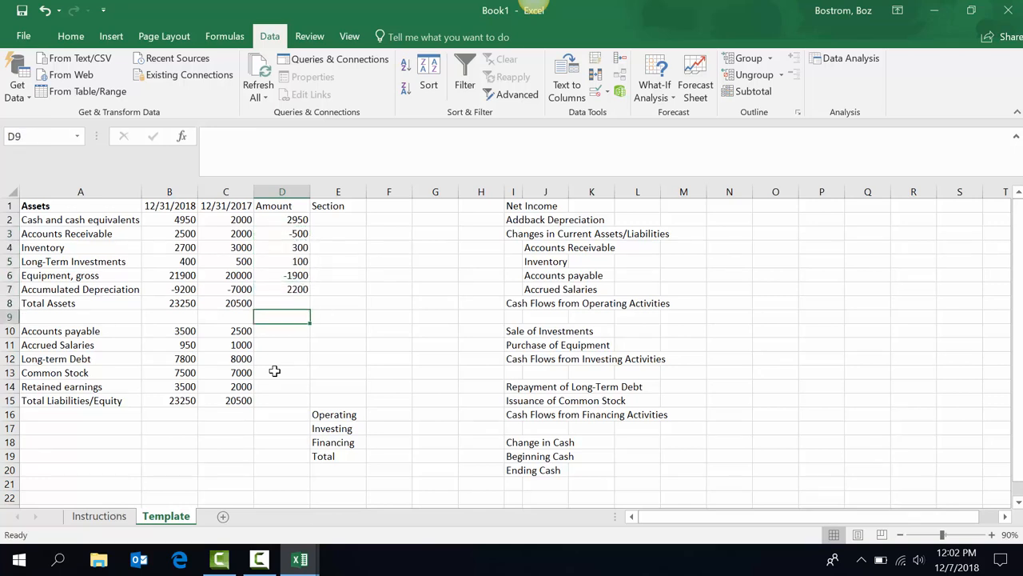
Enter =B10-C10 in D10 and fill it down through D14 for the liability/equity rows.
type("=")
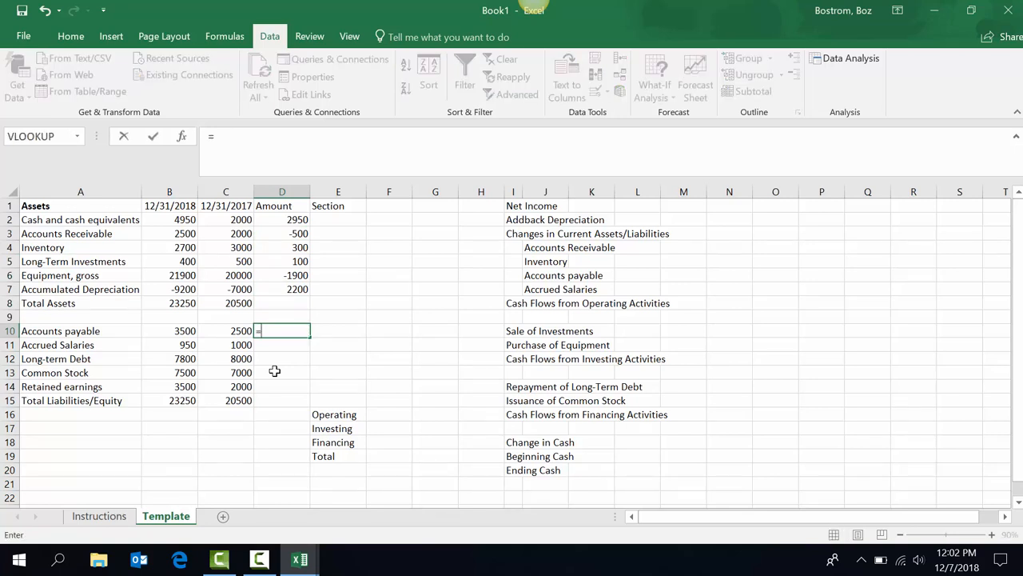
key("Left")
key("Left")
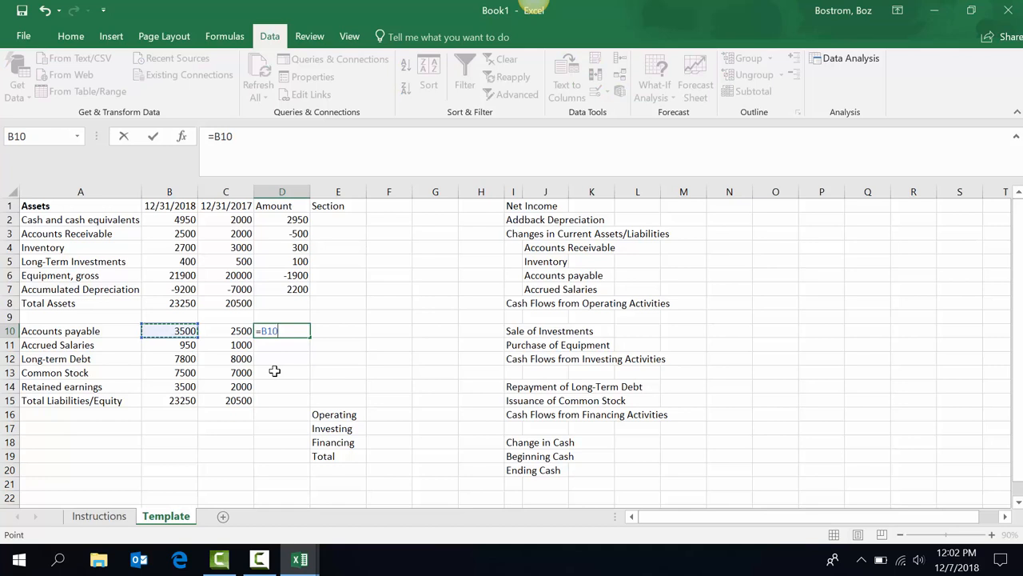
type("-")
key("Left")
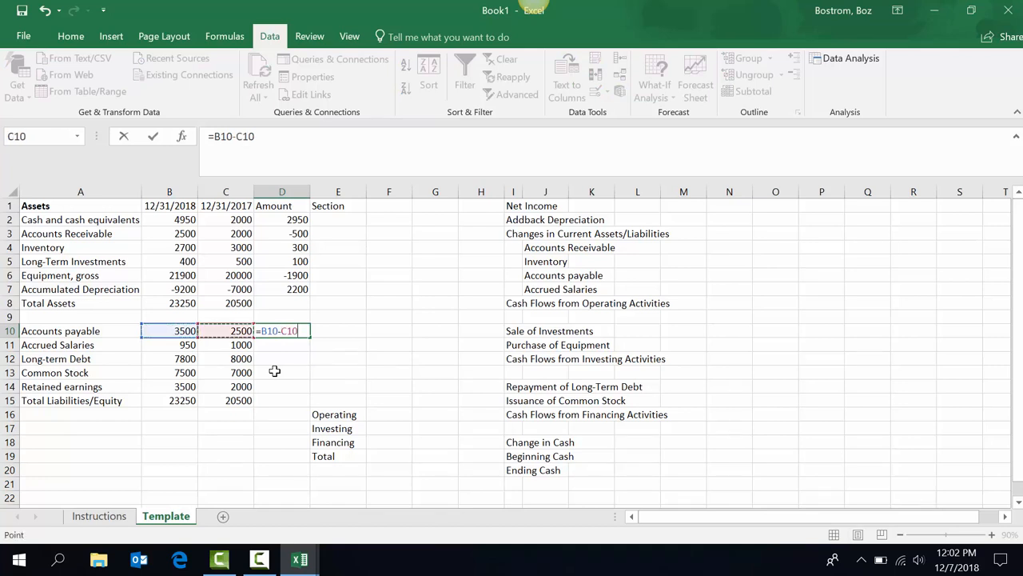
key("Return")
key("Up")
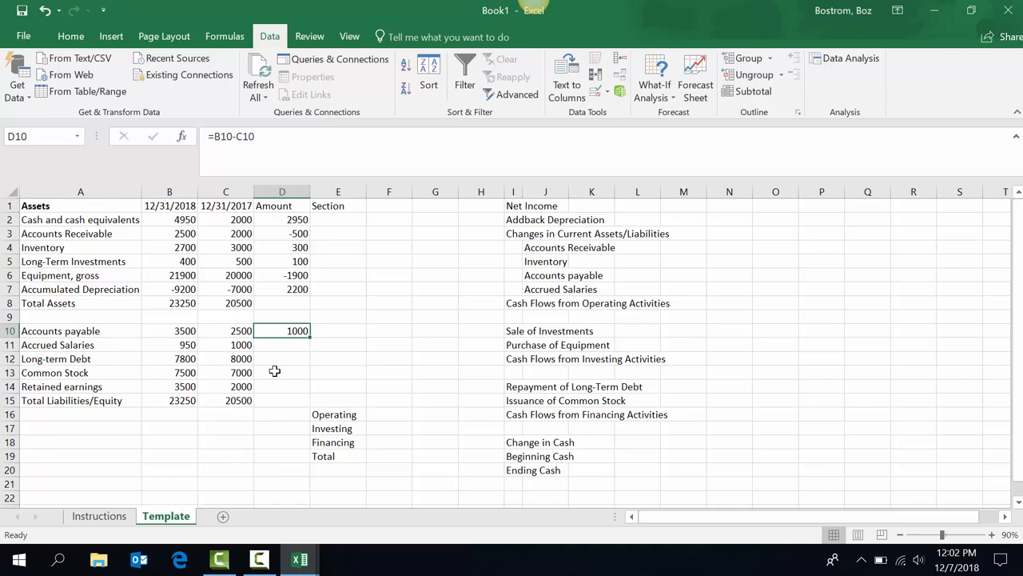
key("shift+Down")
key("shift+Down")
key("shift+Down")
key("shift+Down")
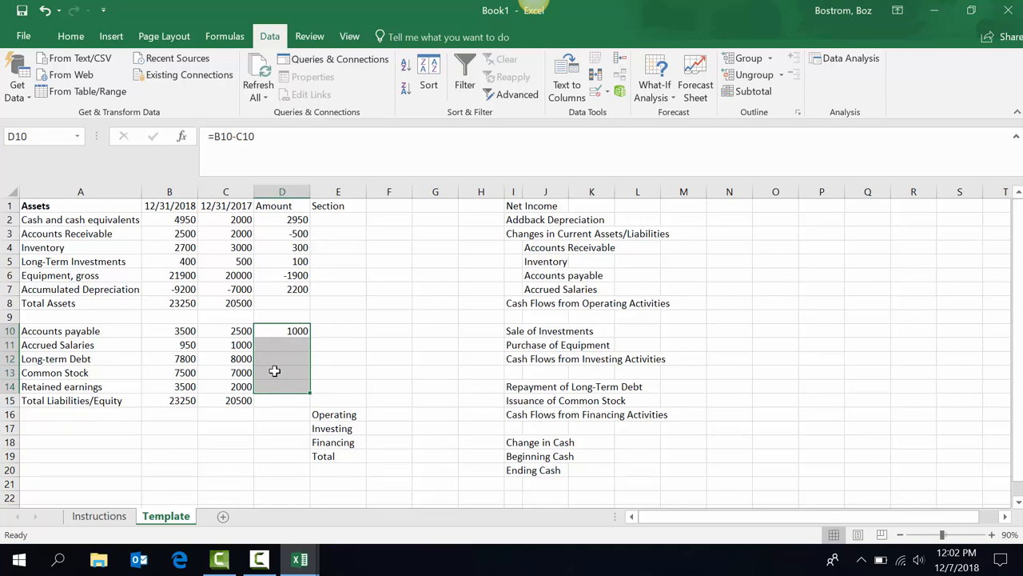
key("ctrl+d")
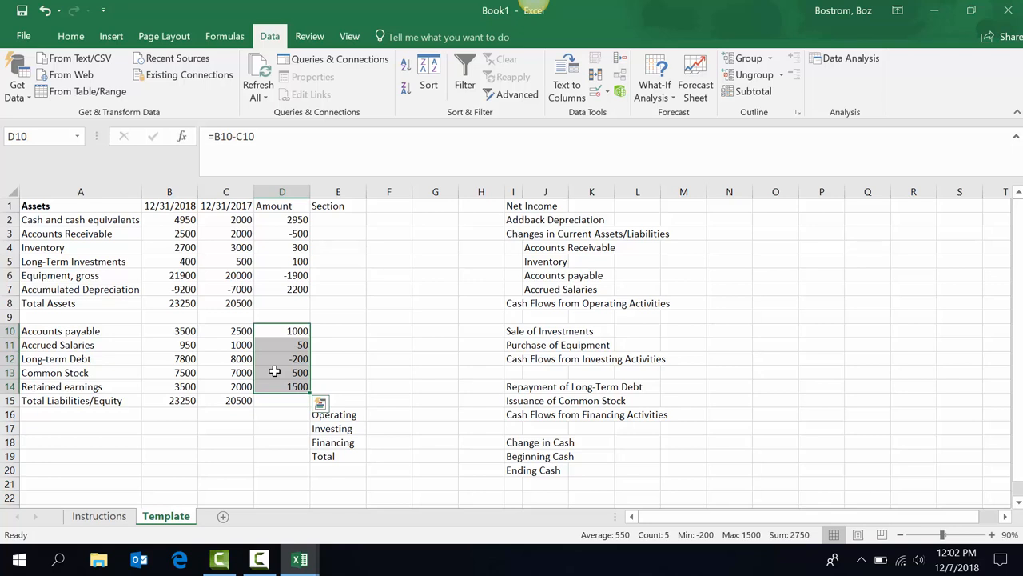
key("Up")
key("Up")
key("Up")
key("Up")
key("Up")
key("Up")
key("Up")
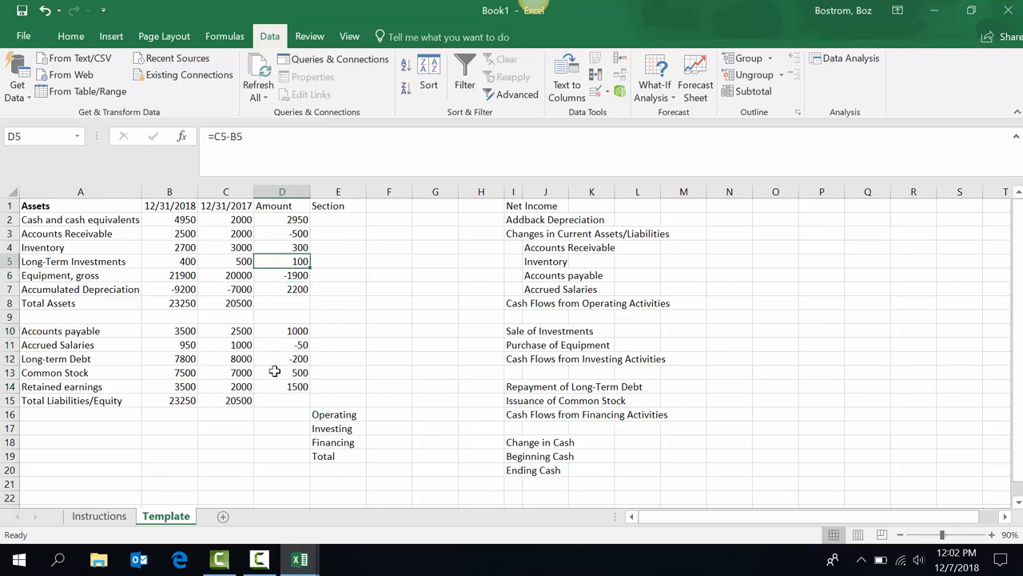
Enter a test value in E3, delete it, then select the Section cells E3:E14.
key("Right")
key("Up")
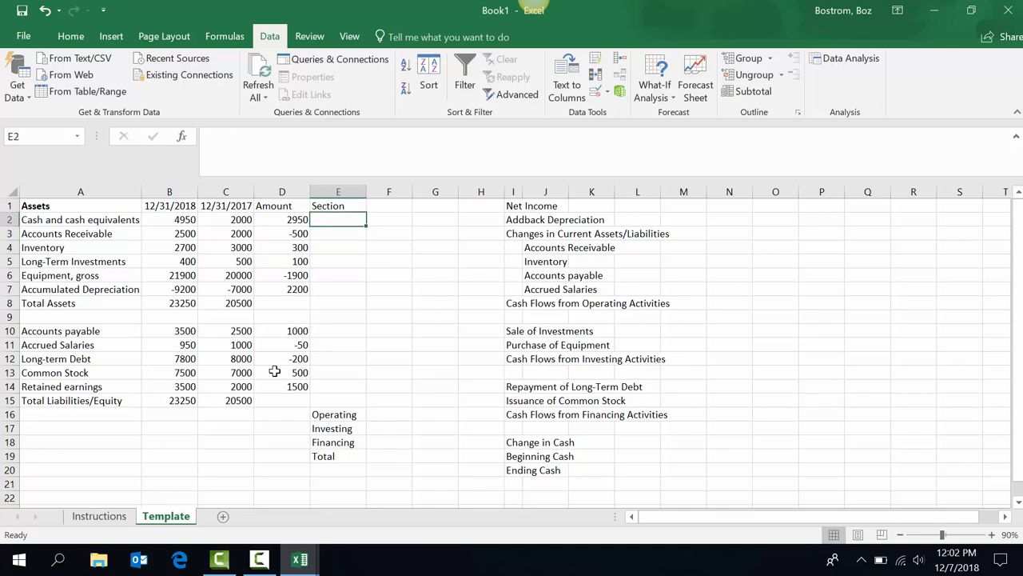
key("Down")
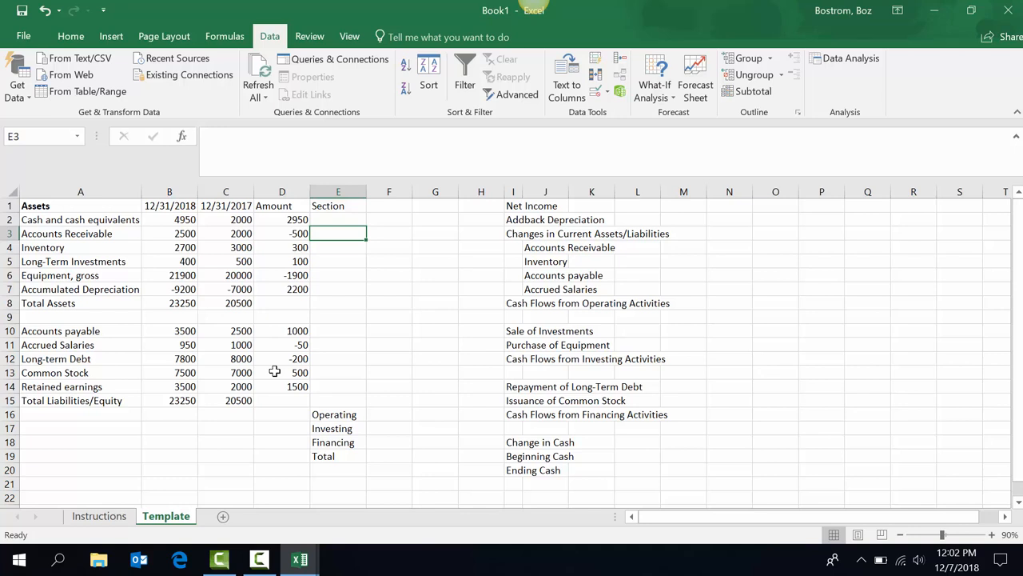
type("asdfgagsdhafd")
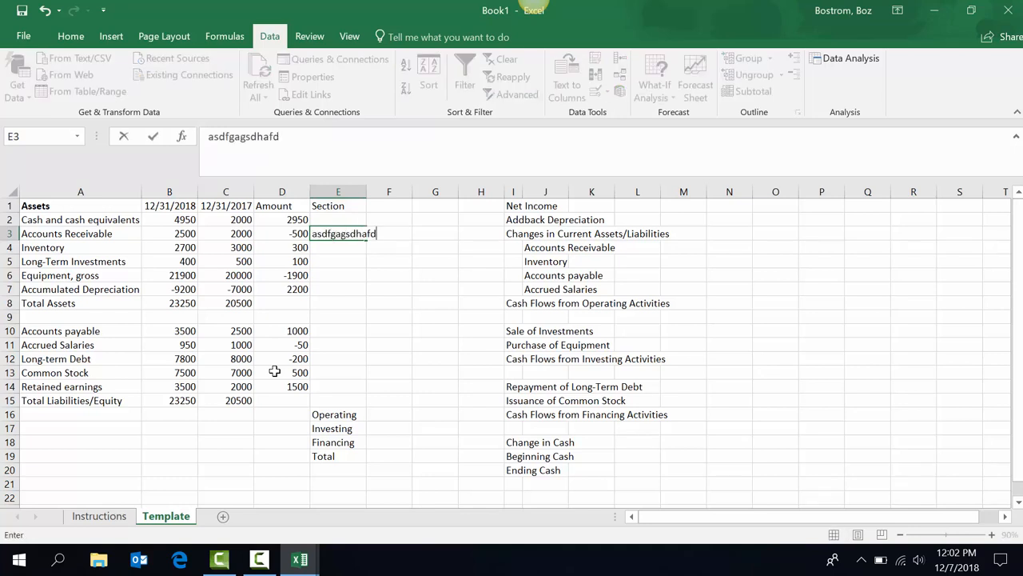
key("ctrl+Return")
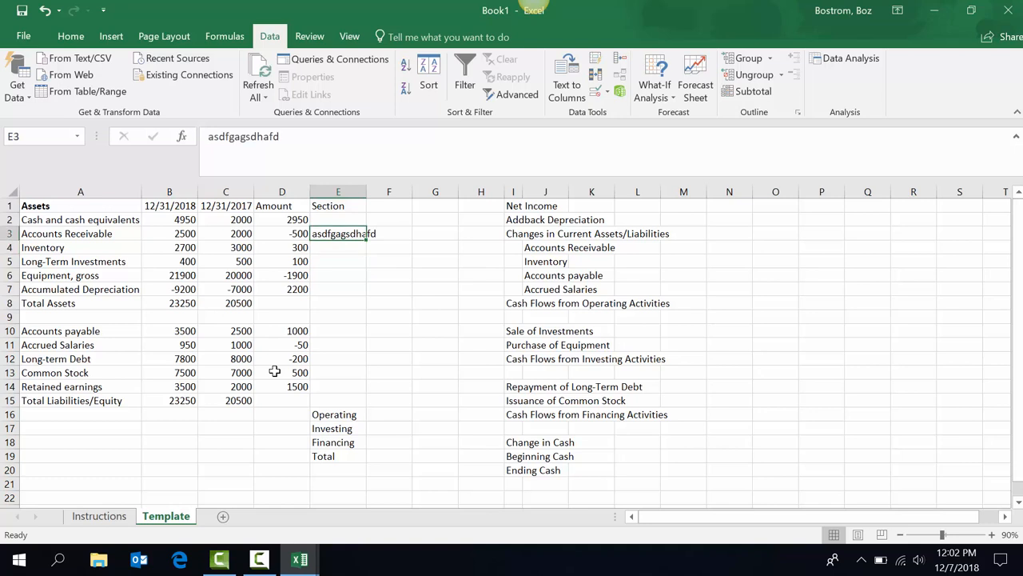
key("Delete")
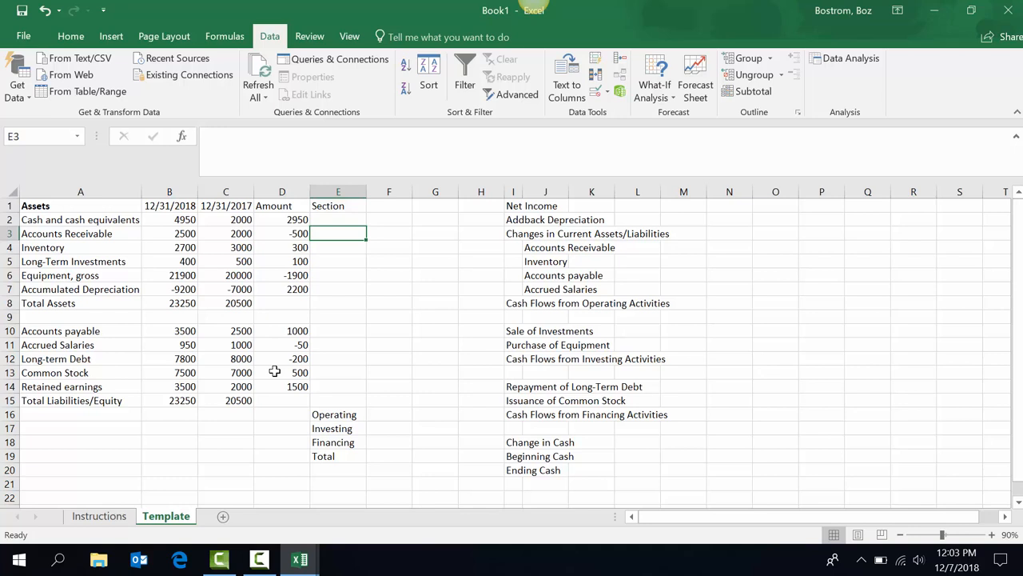
key("shift+Down")
key("shift+Down")
key("shift+Down")
key("shift+Down")
key("shift+Down")
key("shift+Down")
key("shift+Down")
key("shift+Down")
key("shift+Down")
key("shift+Down")
key("shift+Down")
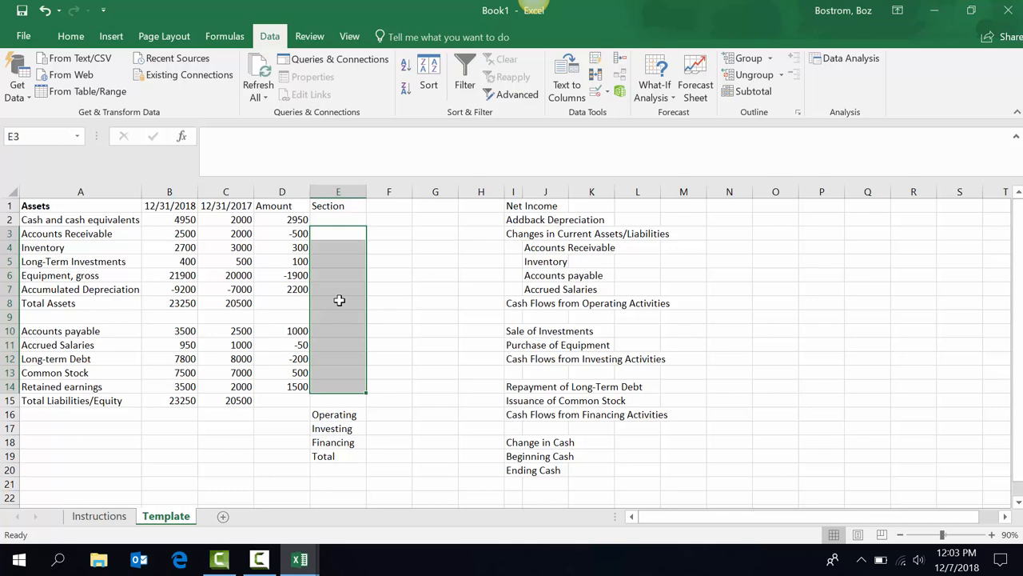
Open the Data Validation dialog from the Data tab for cells E3:E14.
left_click(71, 38)
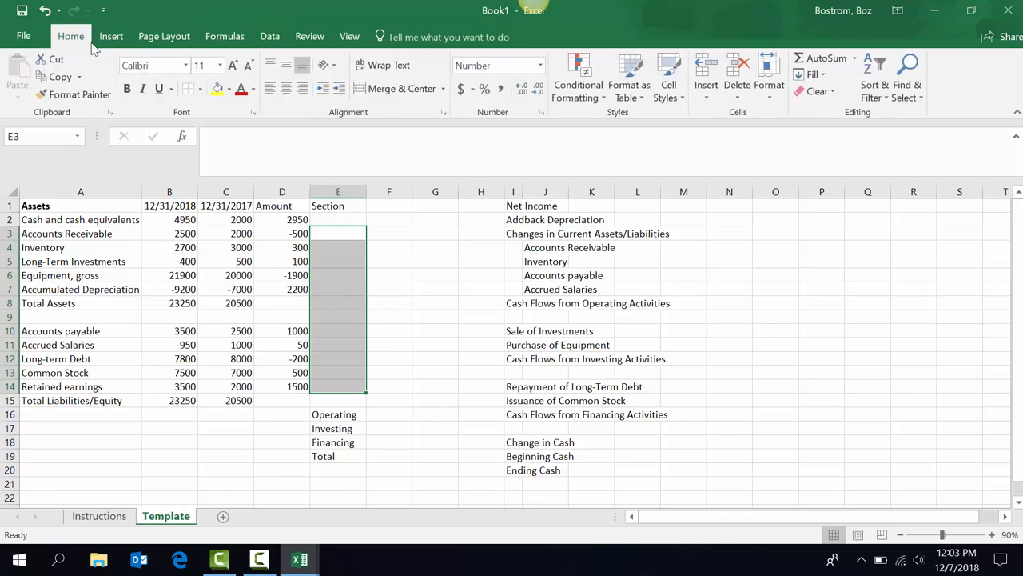
left_click(270, 38)
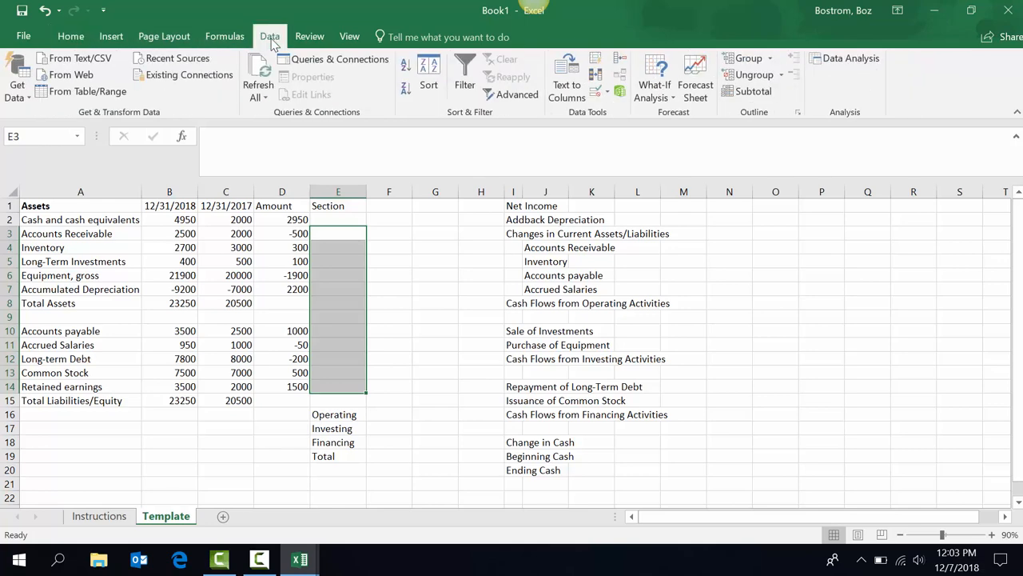
left_click(607, 94)
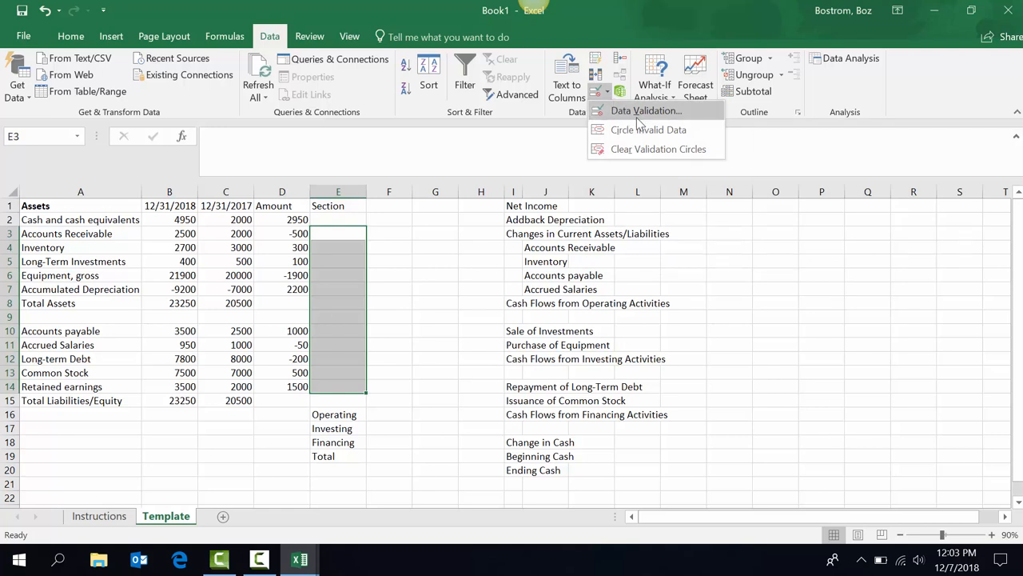
left_click(640, 114)
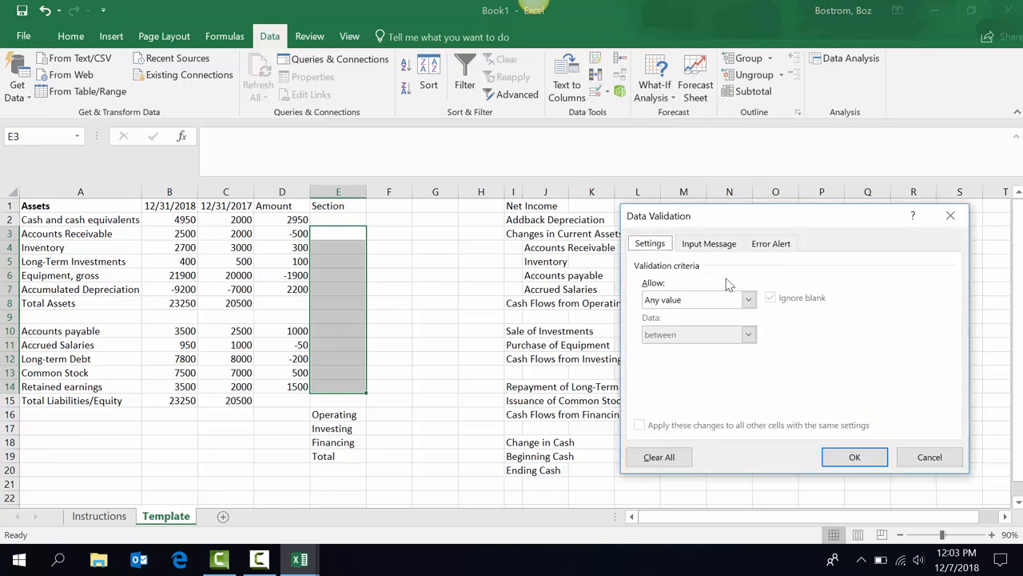
Set E3:E14 validation to a List sourced from E16:E18 (Operating, Investing, Financing).
left_click(748, 301)
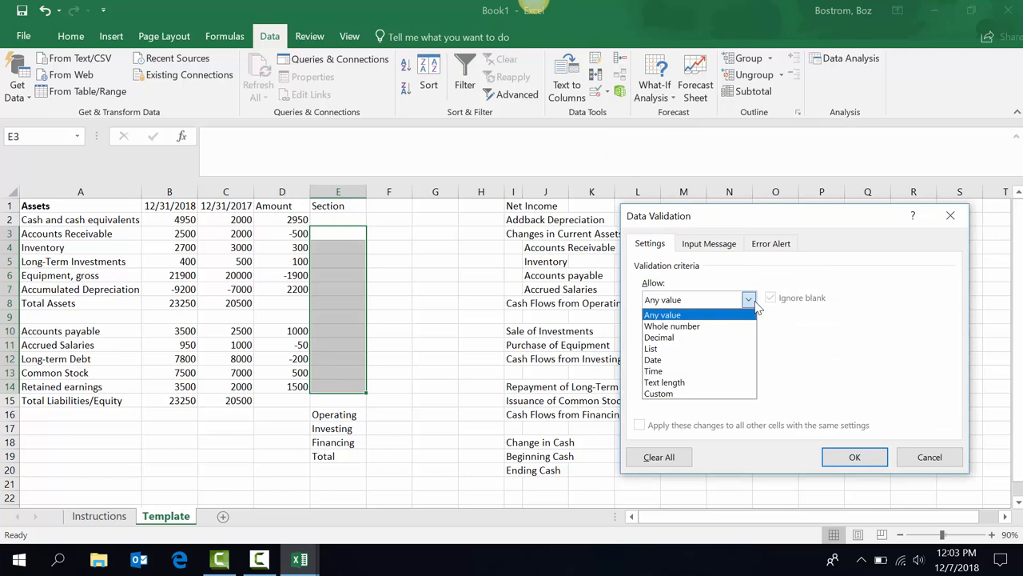
left_click(680, 352)
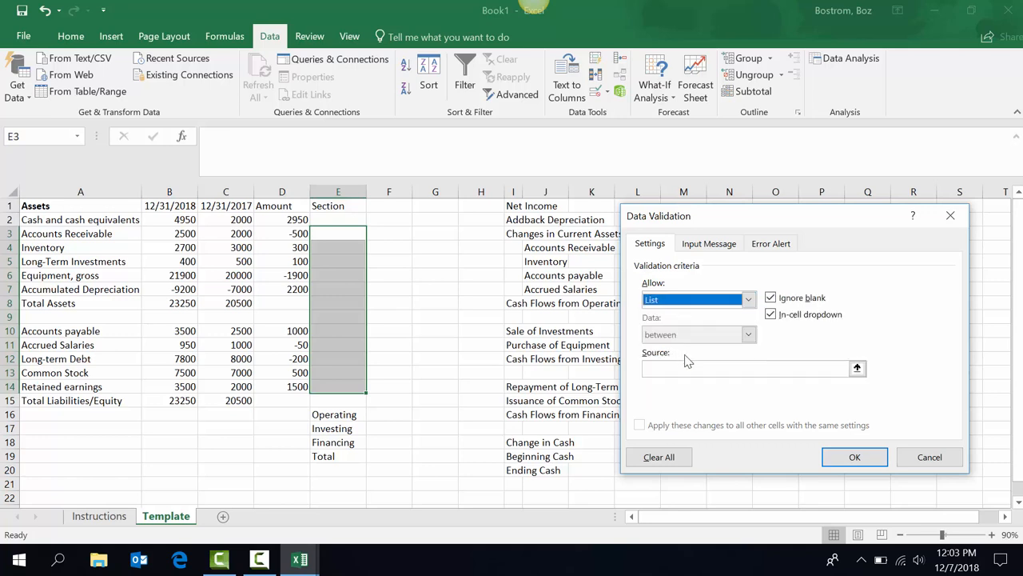
left_click(680, 366)
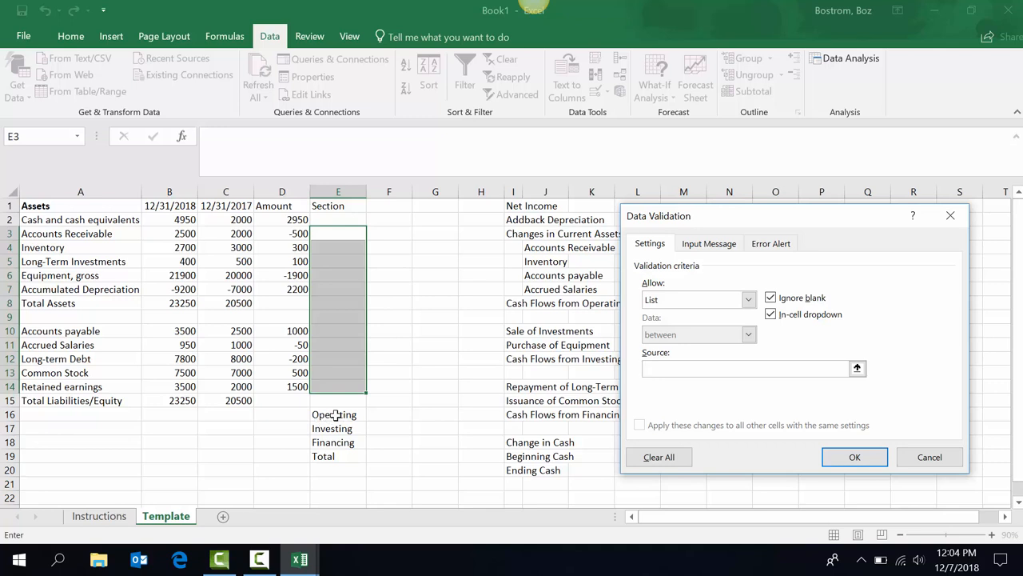
left_click_drag(336, 414, 336, 440)
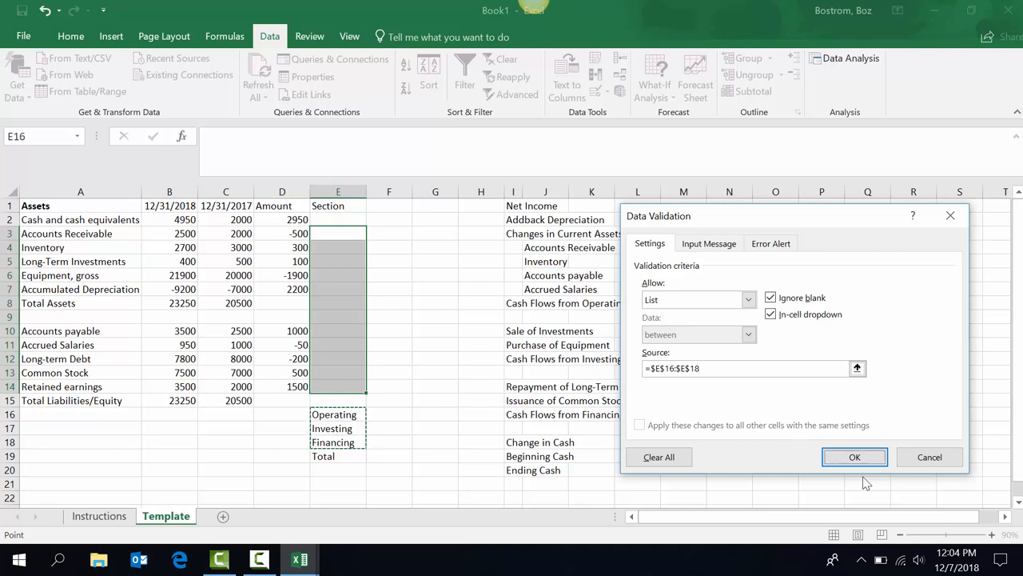
left_click(857, 455)
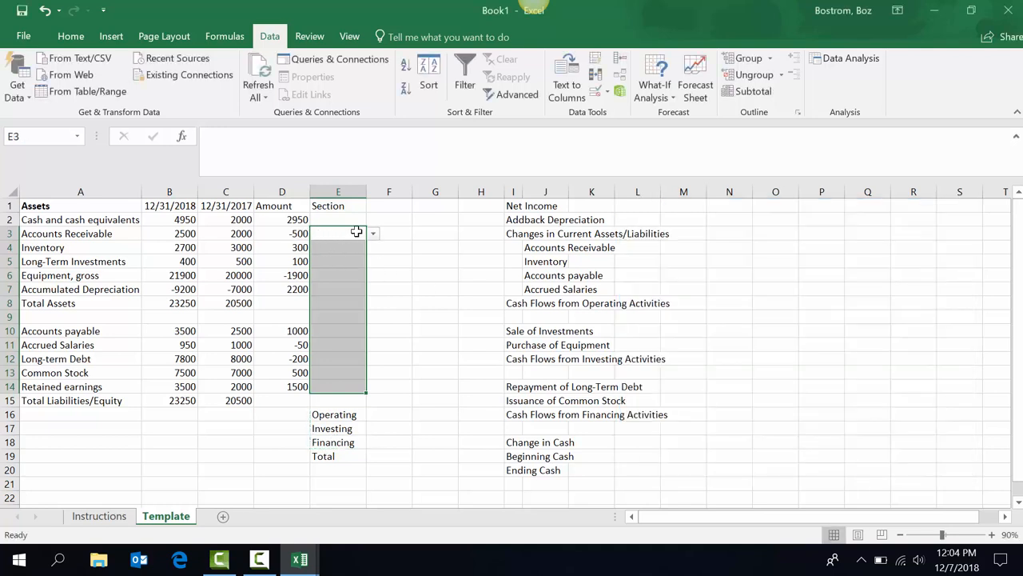
left_click(374, 234)
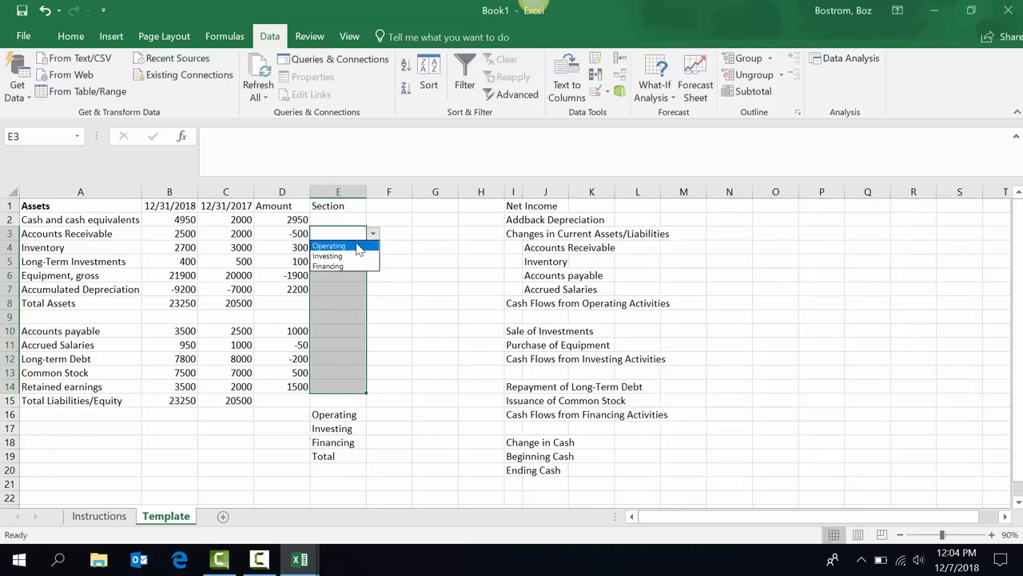
Set E3 and E4 to Operating, and cancel the rejected entry 'i' in E5.
left_click(330, 245)
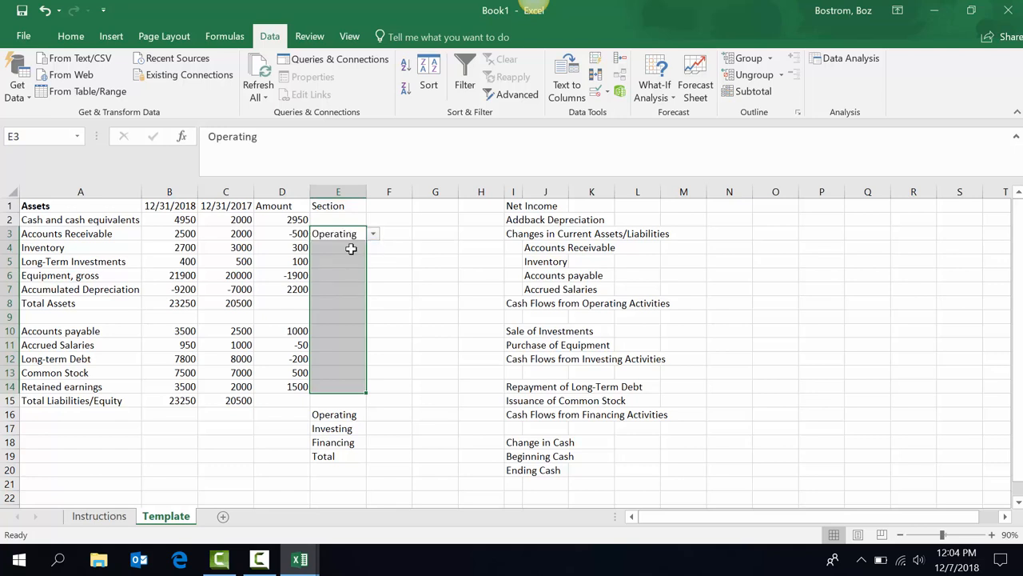
left_click(339, 250)
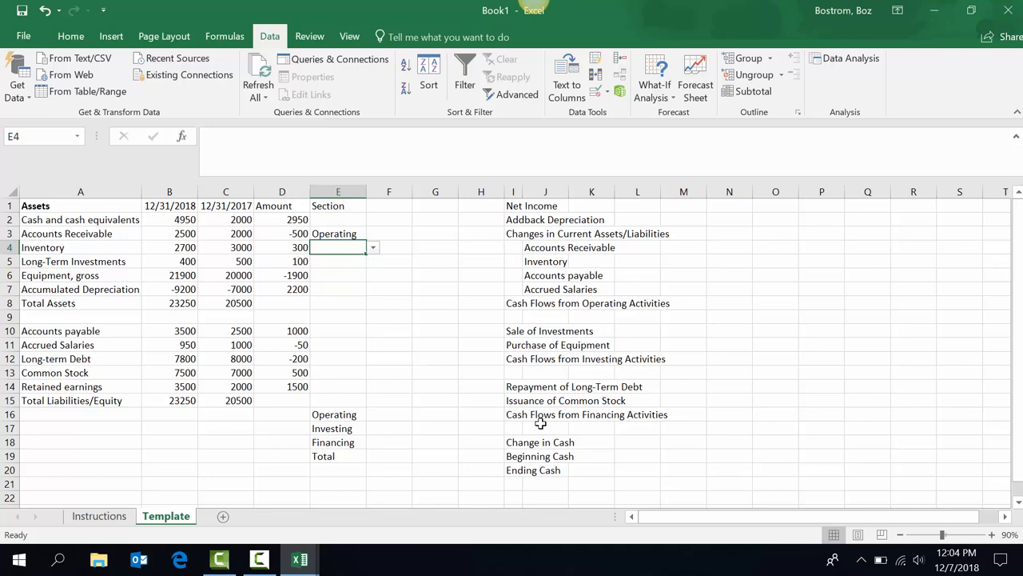
type("operating")
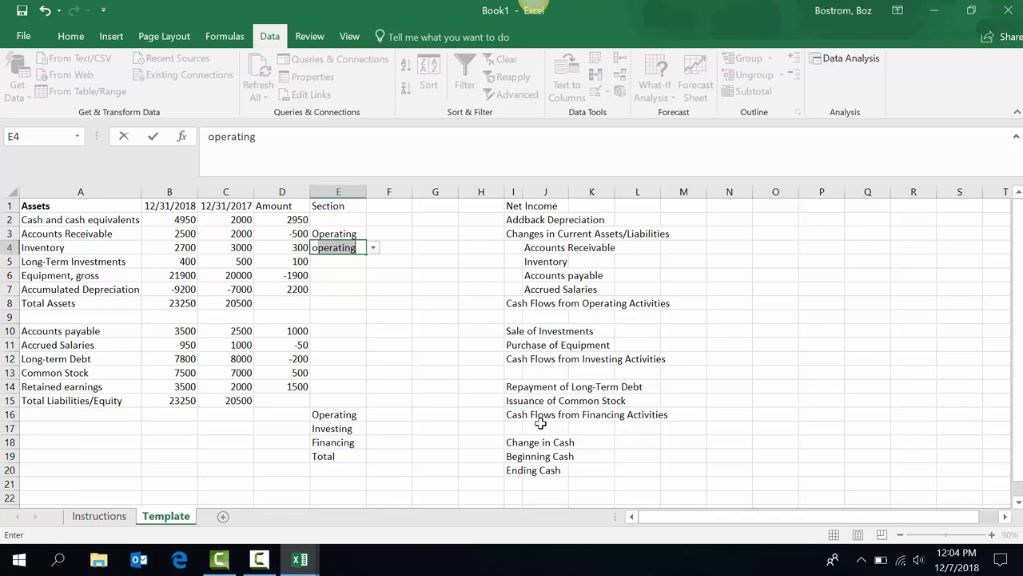
key("Return")
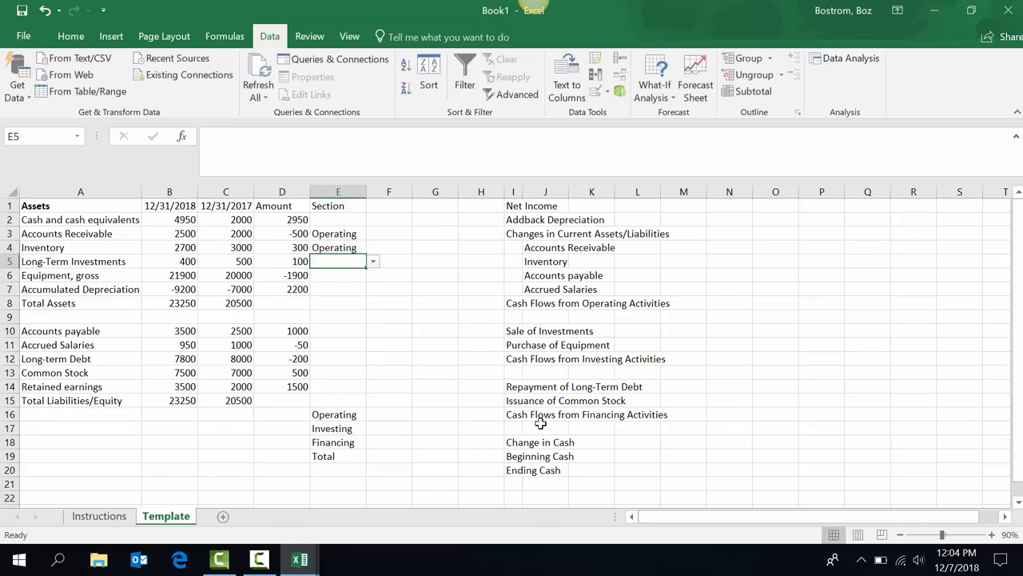
type("i")
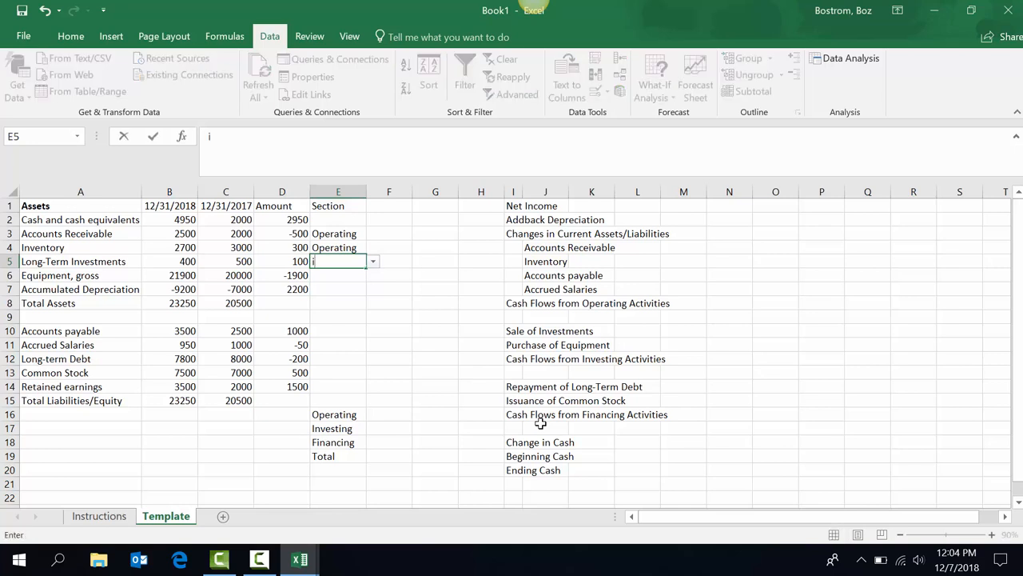
key("Return")
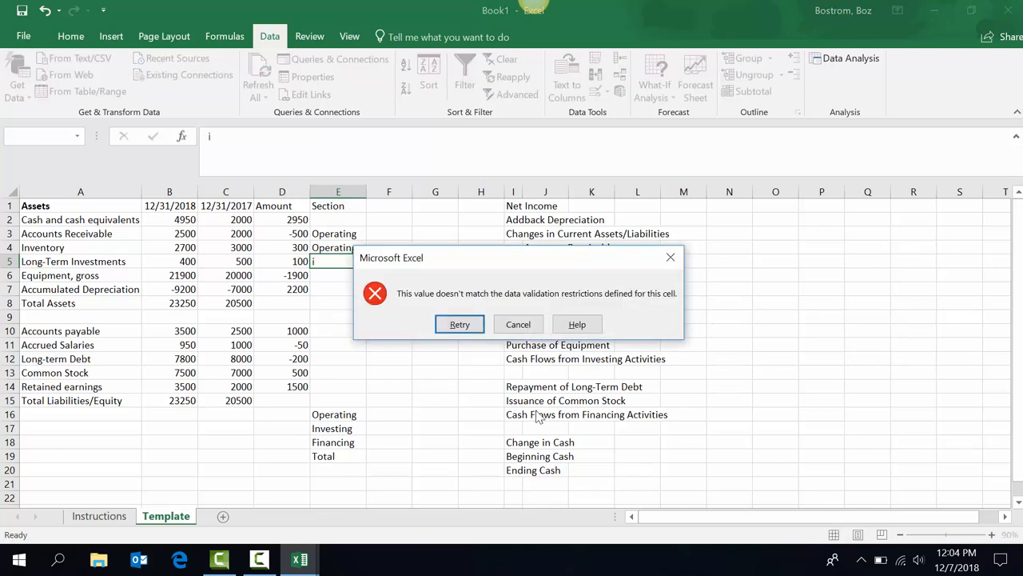
left_click(516, 327)
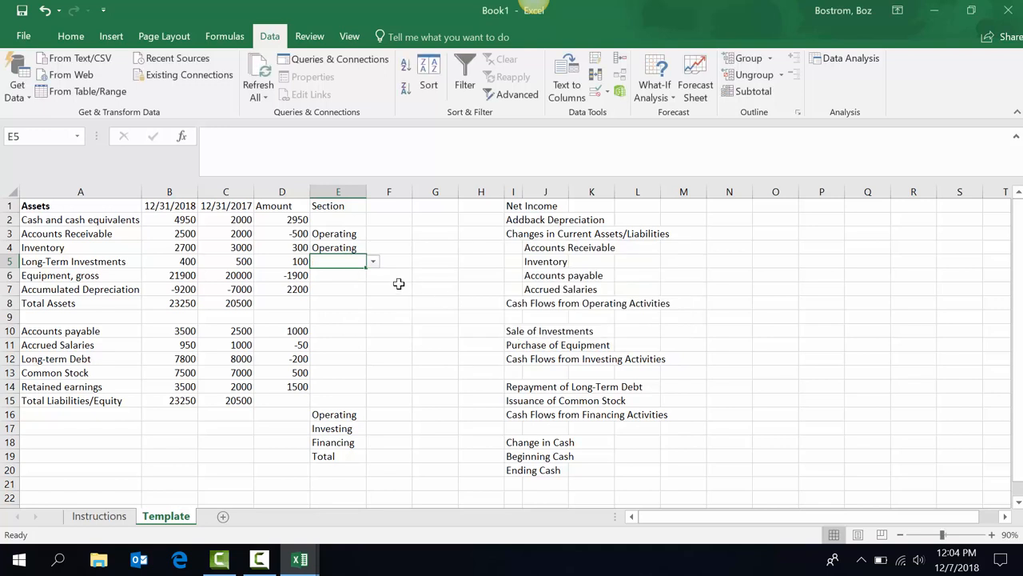
Tag E5 and E6 as Investing and E7 as Operating.
left_click(374, 264)
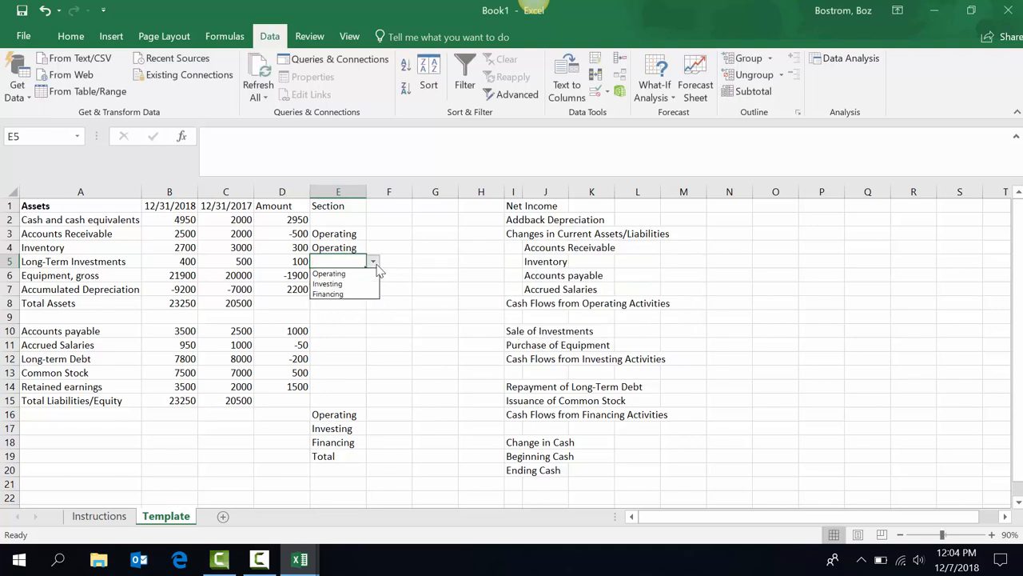
left_click(331, 284)
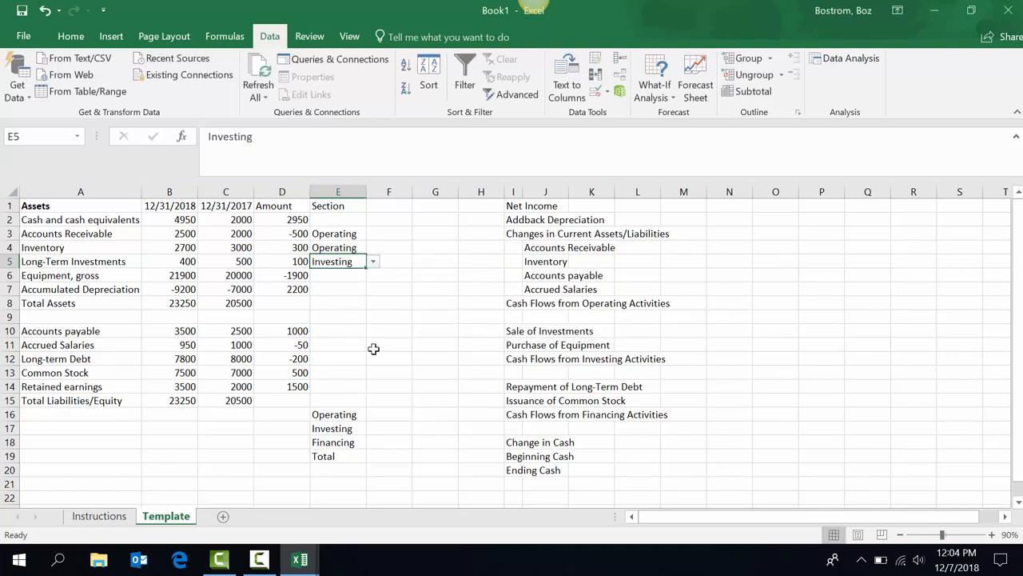
key("Down")
type("investing")
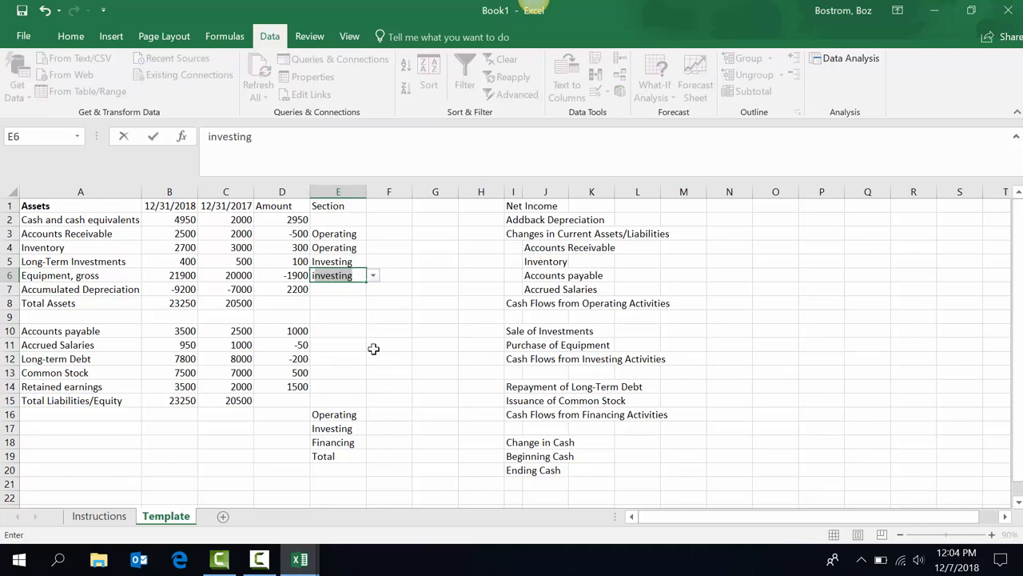
key("Return")
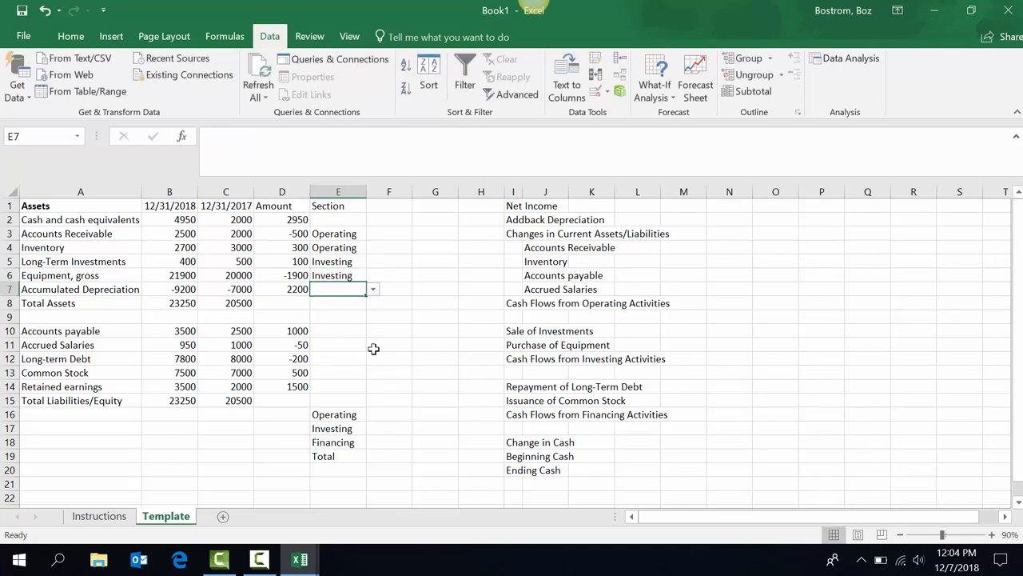
type("operating")
key("Return")
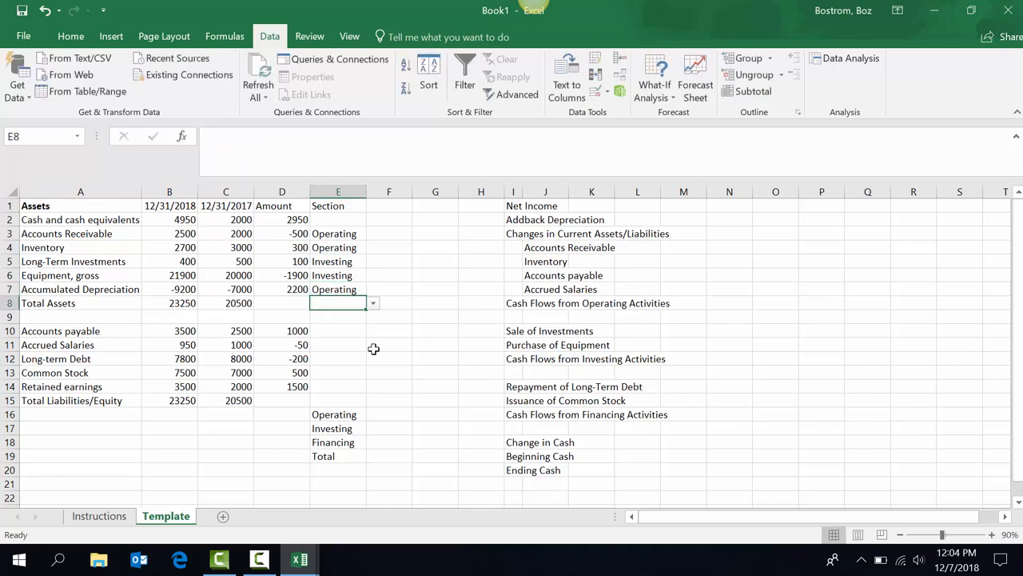
key("Down")
key("Down")
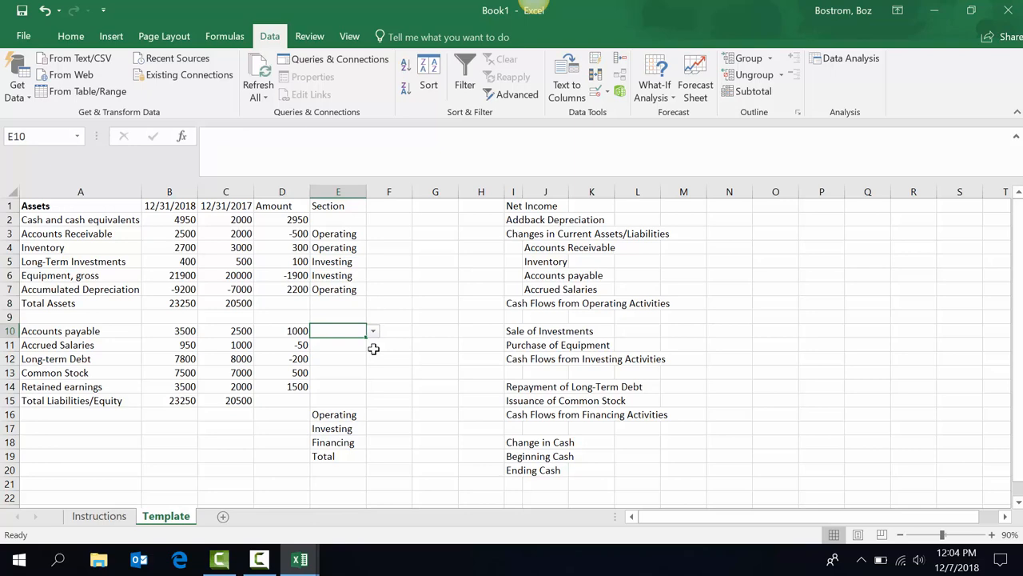
Tag E10–E11 Operating, E12–E13 Financing, and E14 Operating using autocomplete.
type("operating")
key("Return")
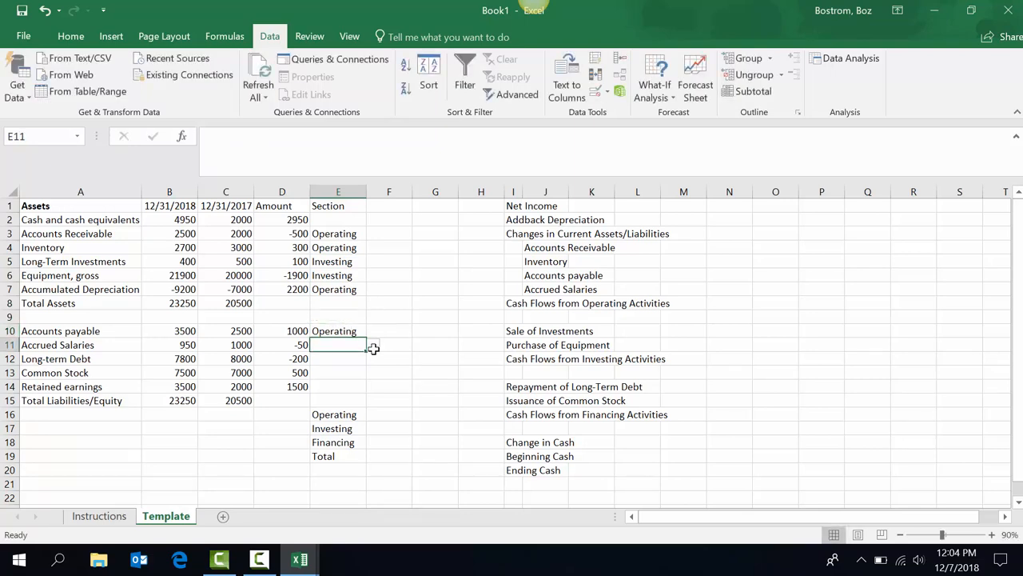
type("operating")
key("Return")
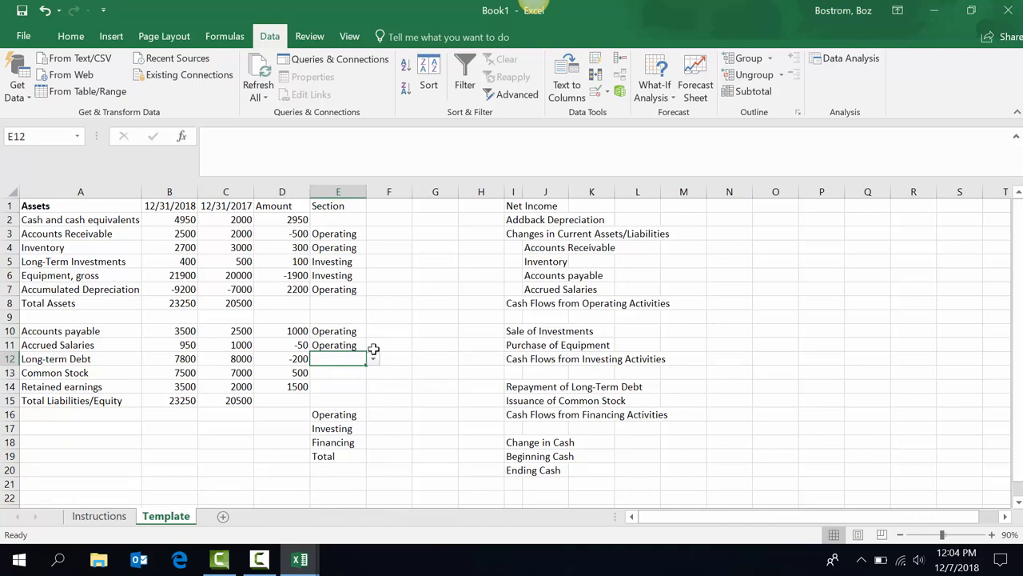
type("financing")
key("Return")
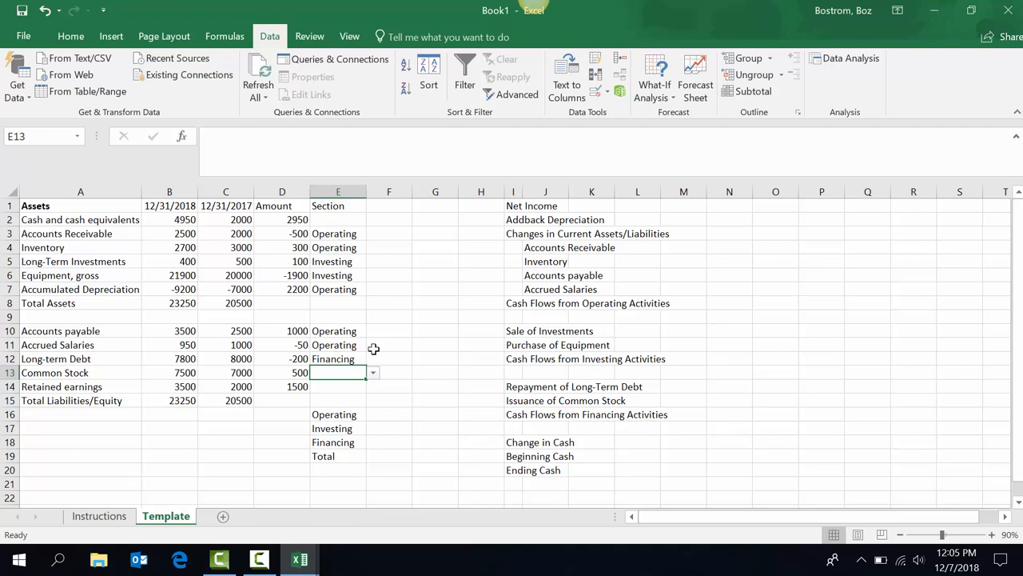
type("financing")
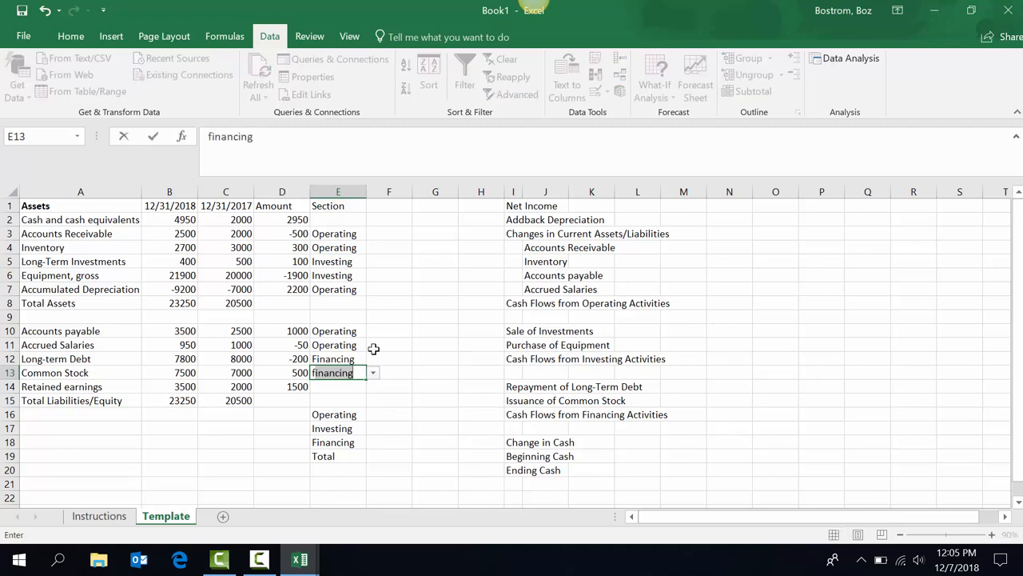
key("Return")
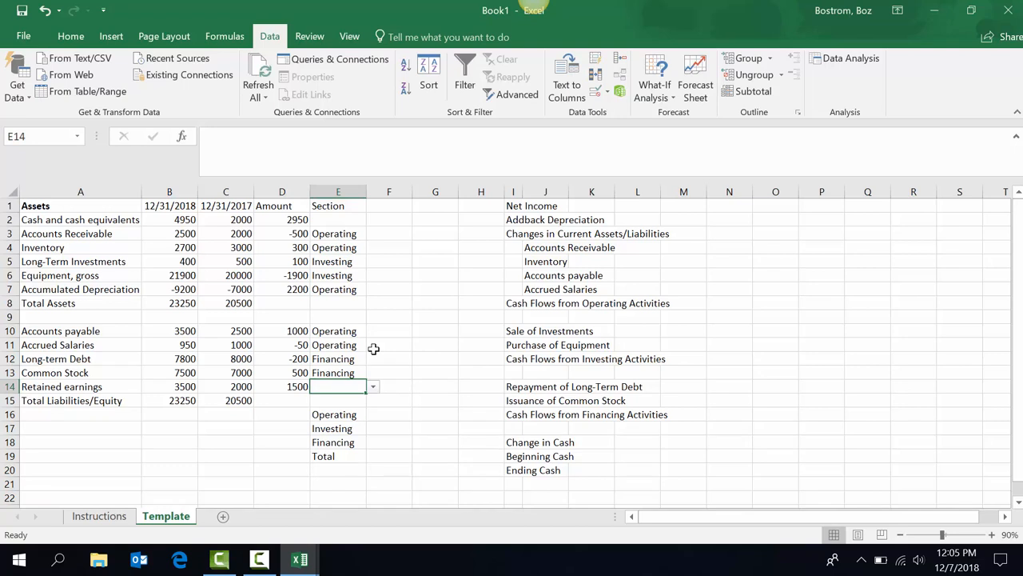
type("f")
key("BackSpace")
key("BackSpace")
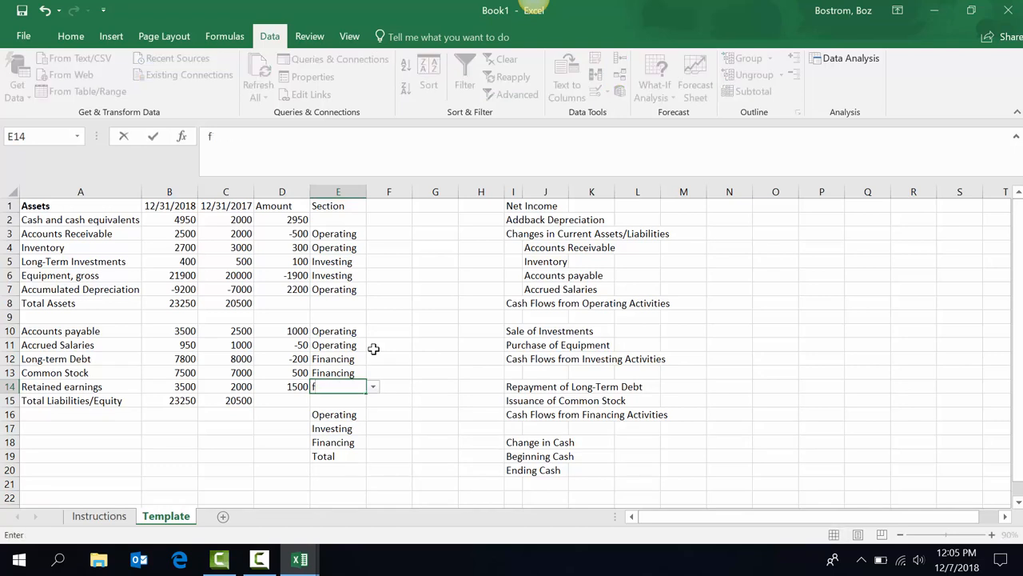
type("o")
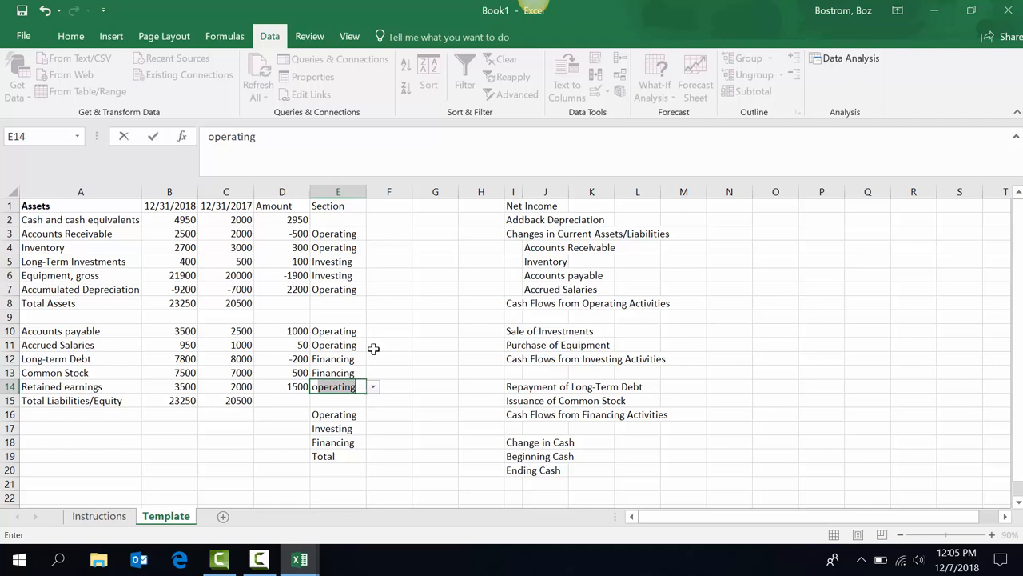
key("Return")
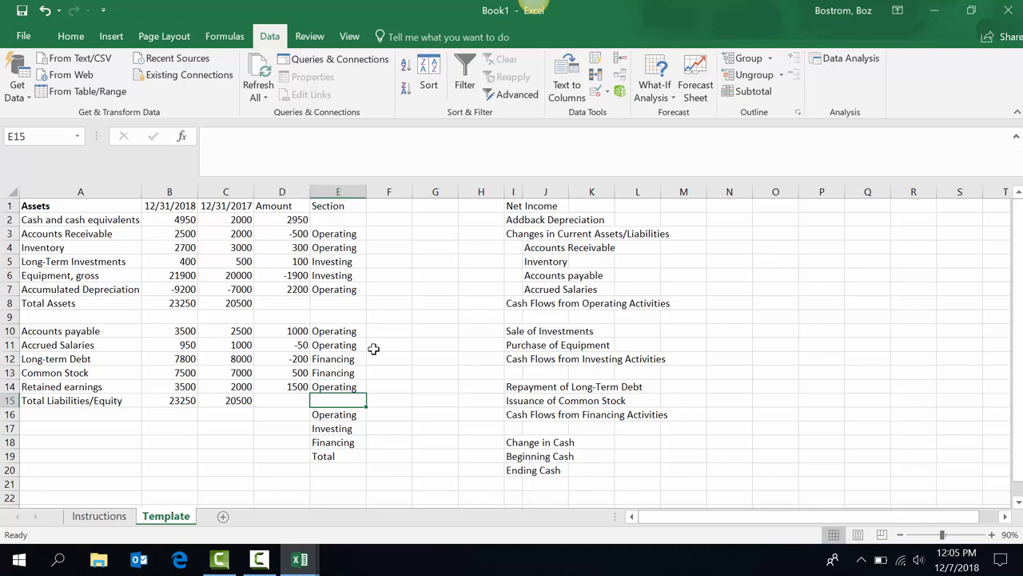
Start =SUMIF in D16 with the locked range $E$3:$E$14 as the first argument.
key("Down")
key("Left")
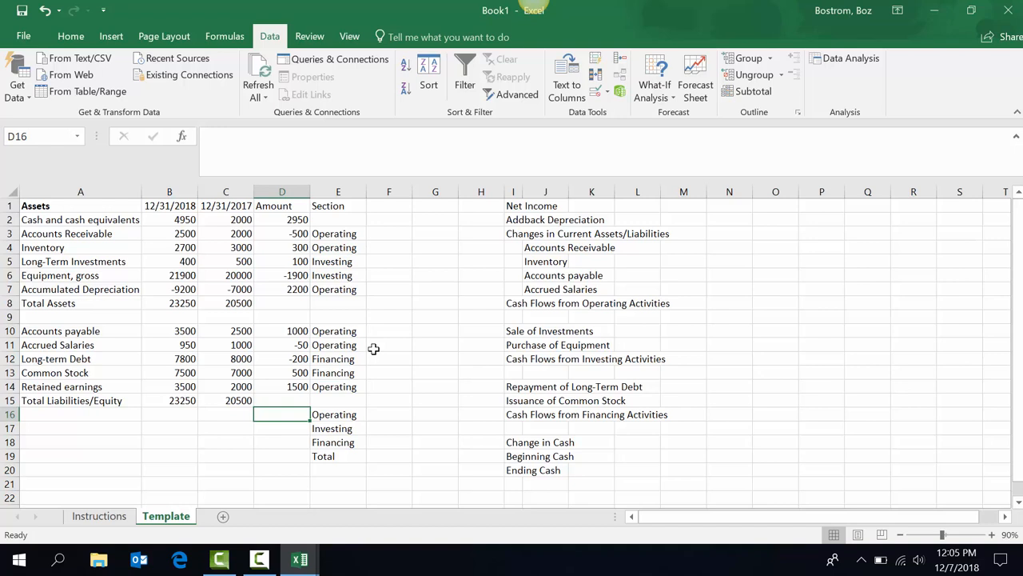
type("=")
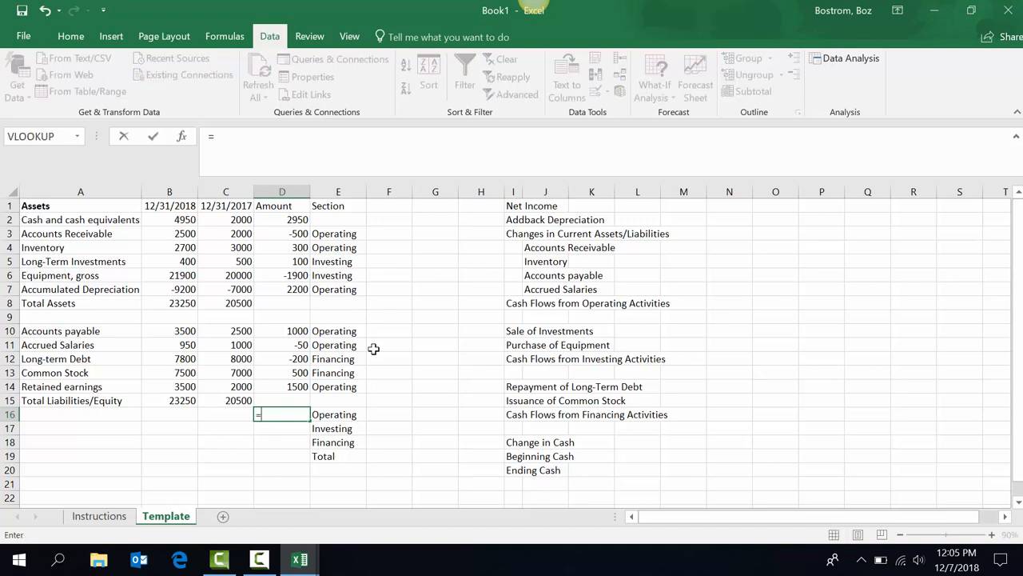
type("sumif")
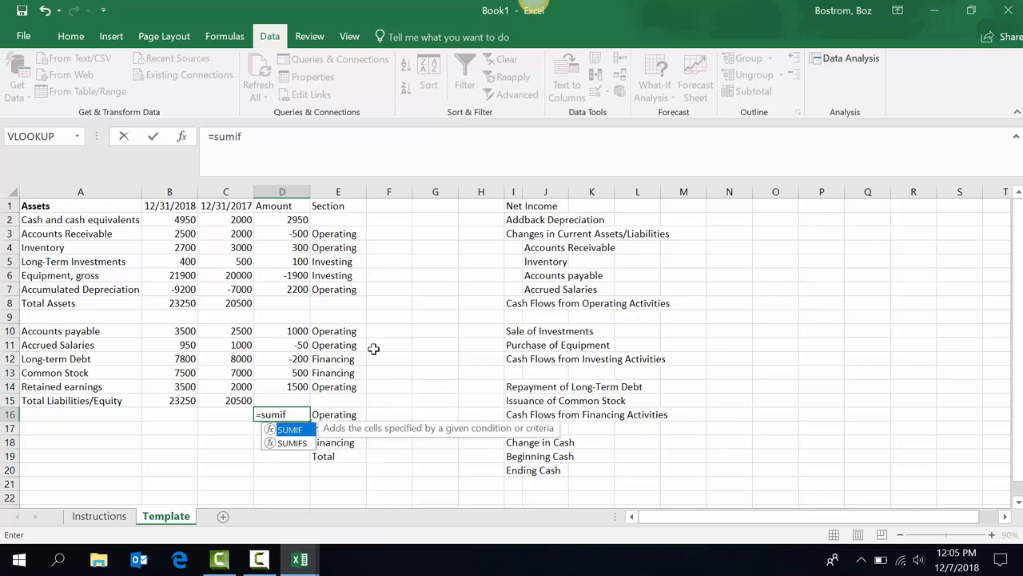
key("Tab")
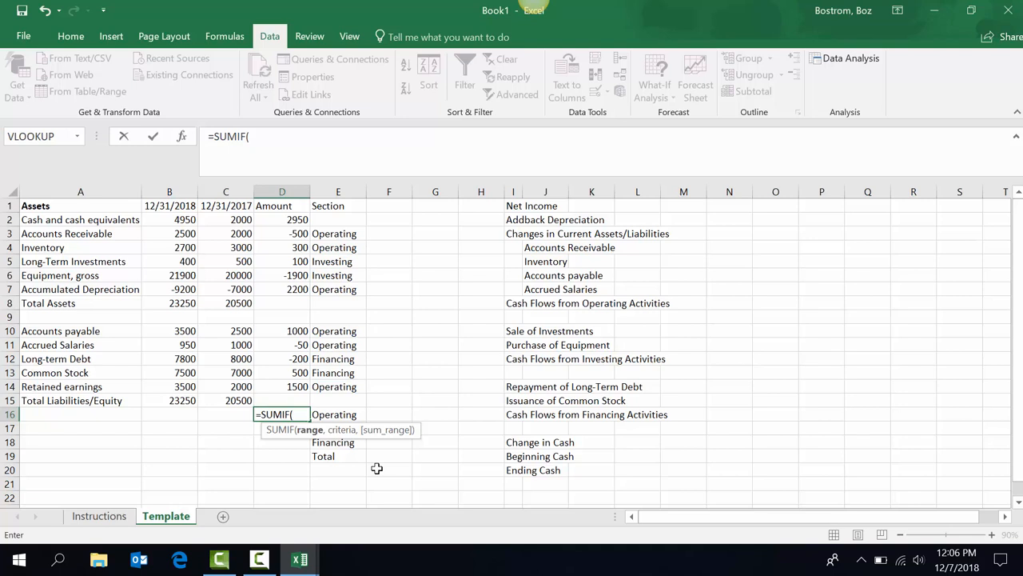
key("Up")
key("Up")
key("Right")
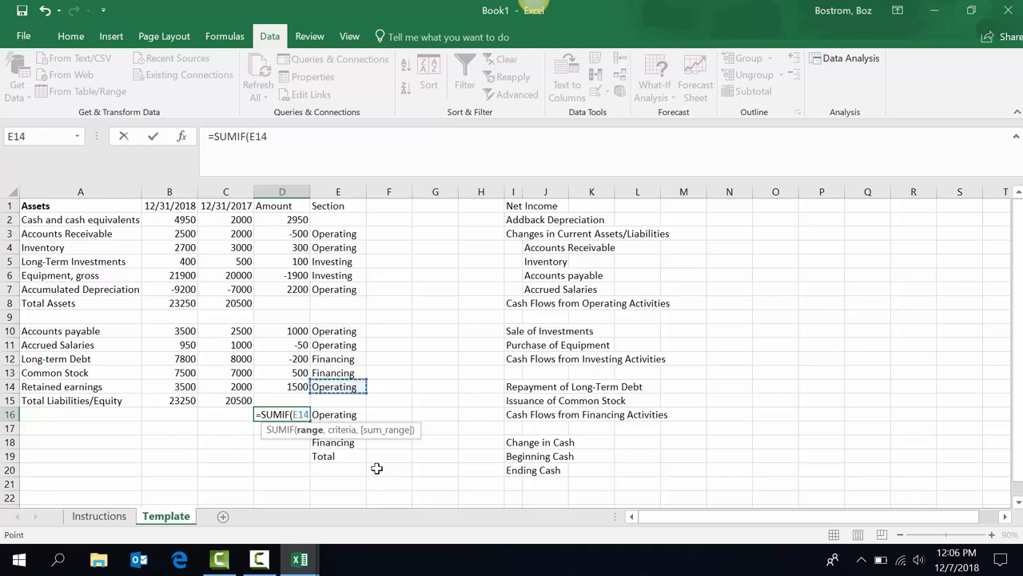
key("shift+Up")
key("shift+Up")
key("shift+Up")
key("shift+Up")
key("shift+Up")
key("shift+Up")
key("shift+Up")
key("shift+Up")
key("shift+Up")
key("shift+Up")
key("shift+Up")
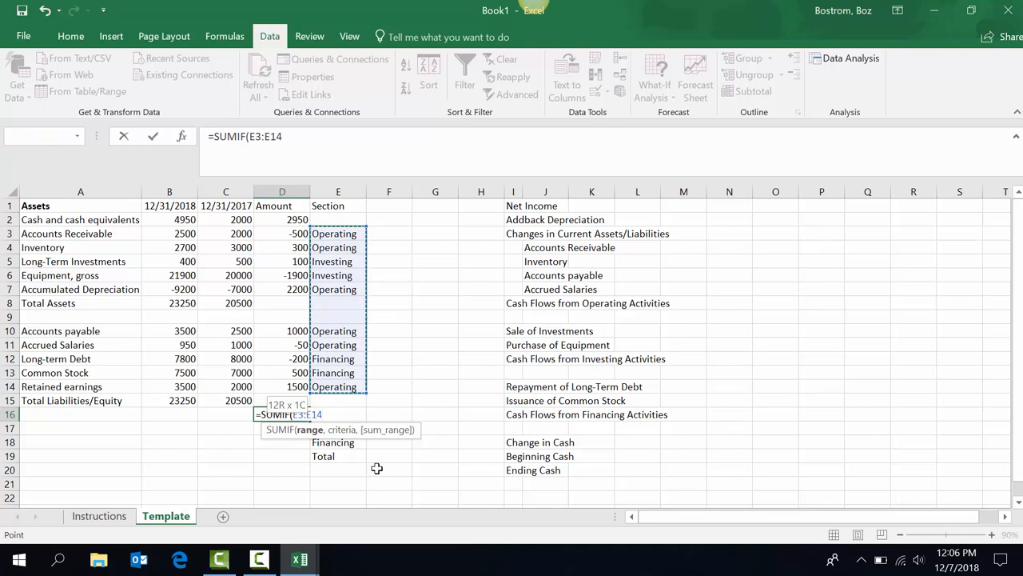
key("F4")
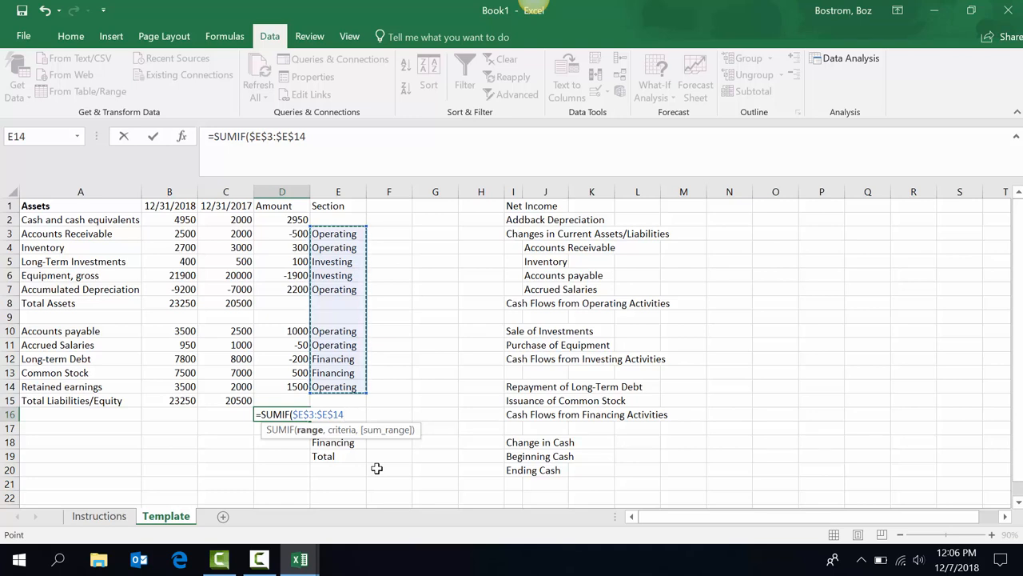
type(",")
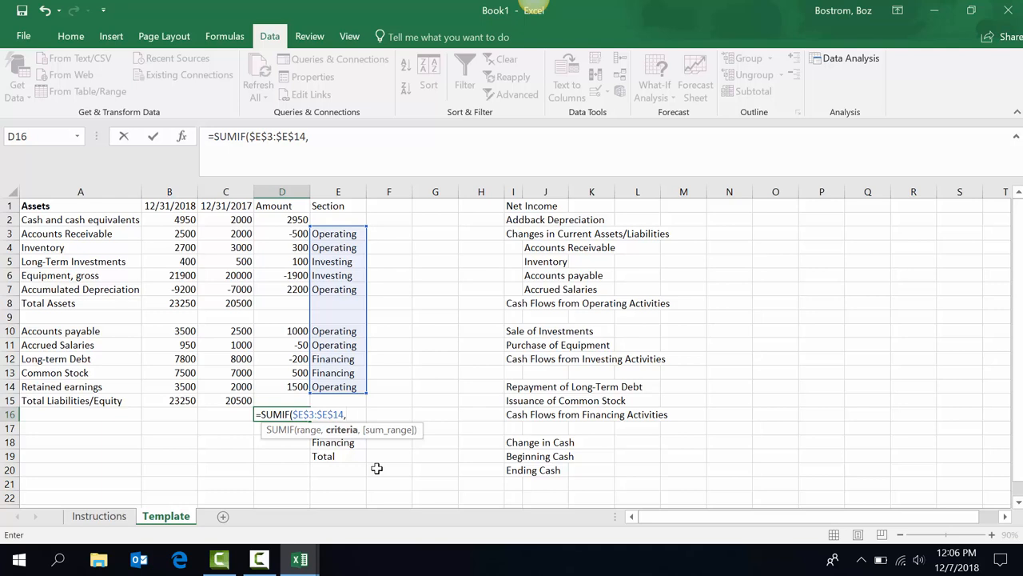
Complete =SUMIF($E$3:$E$14,E16,$D$3:$D$14) in D16, giving an Operating total of 4450.
key("Right")
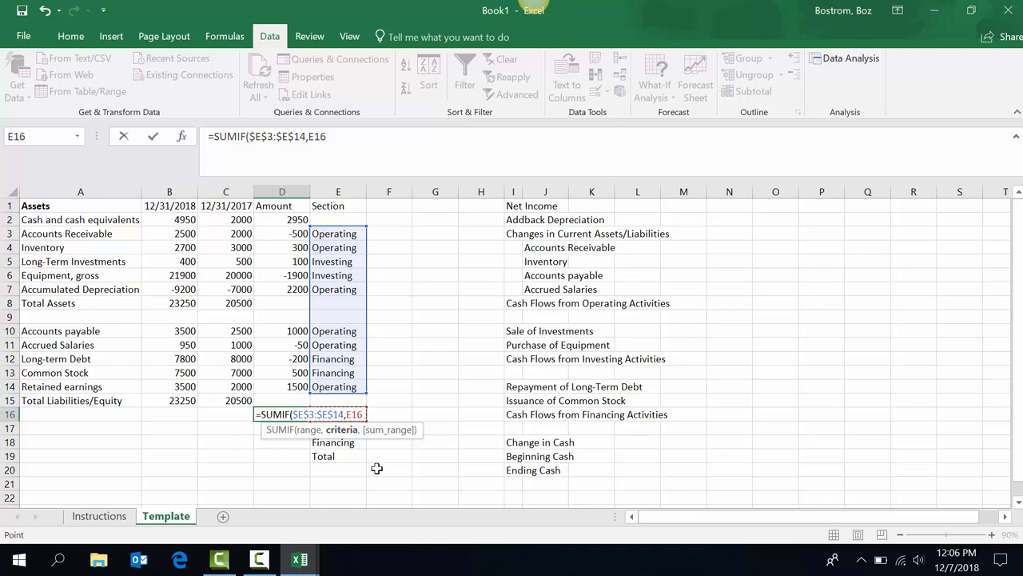
left_click_drag(382, 433, 538, 302)
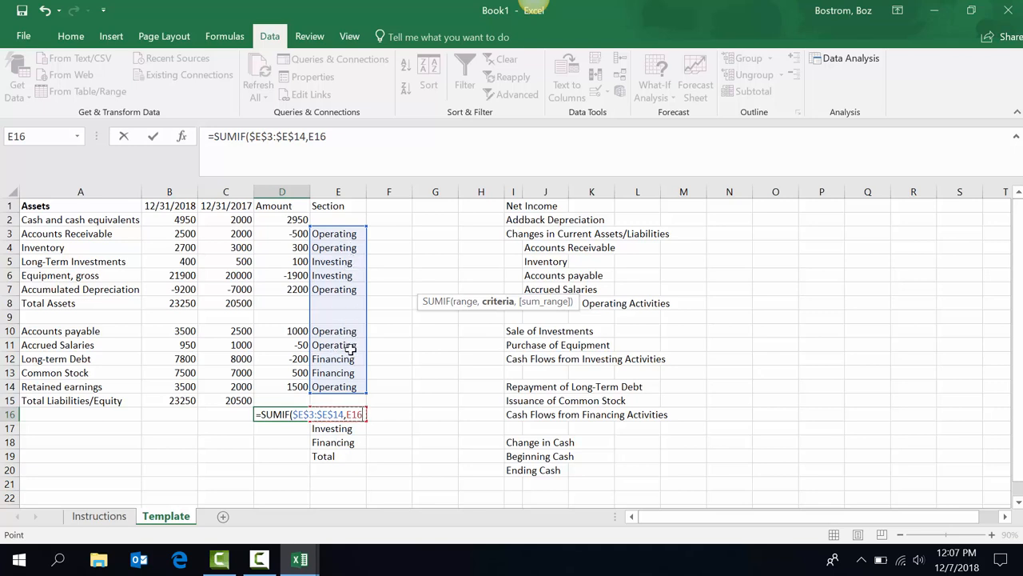
type(",")
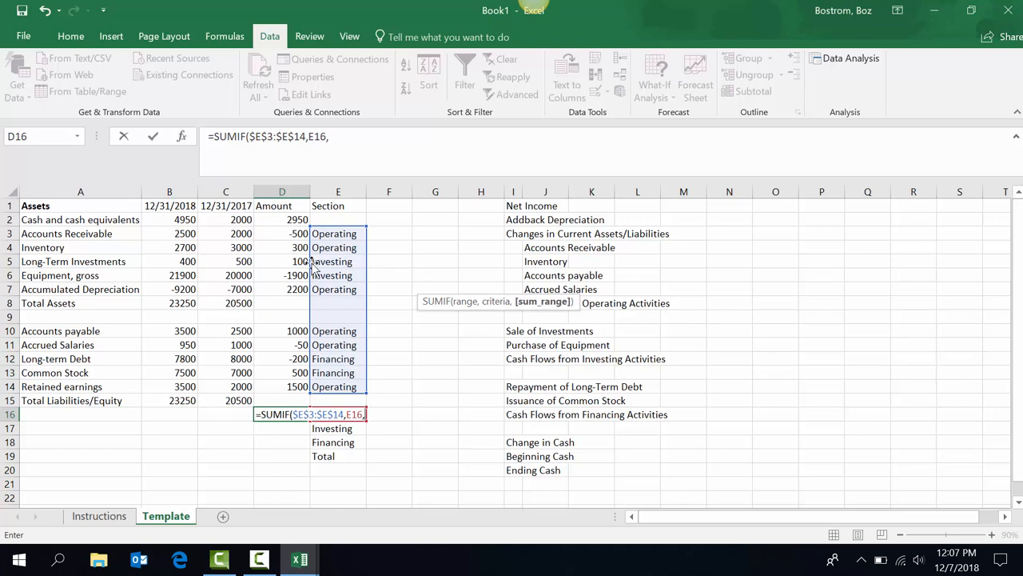
left_click_drag(295, 233, 289, 389)
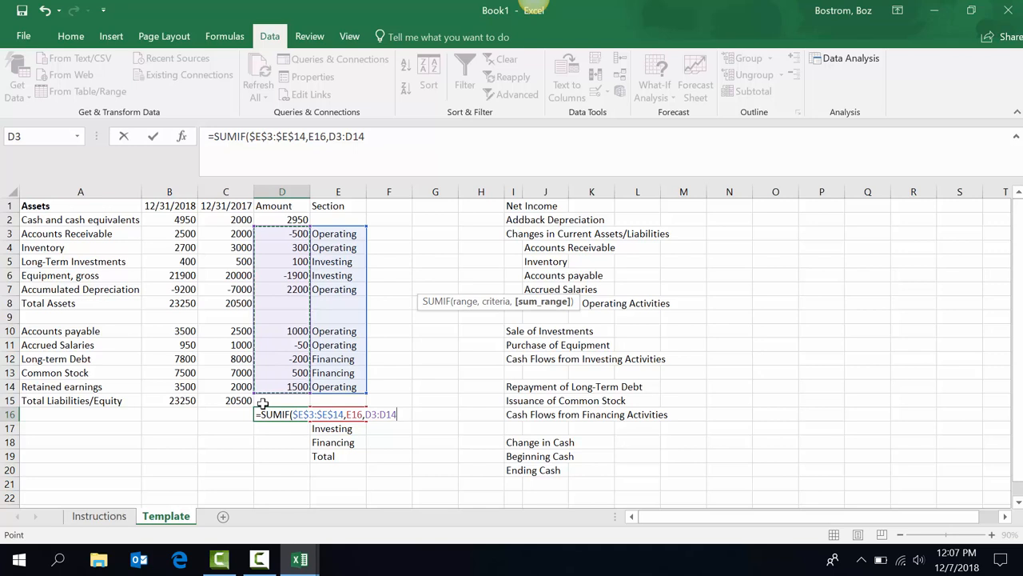
key("F4")
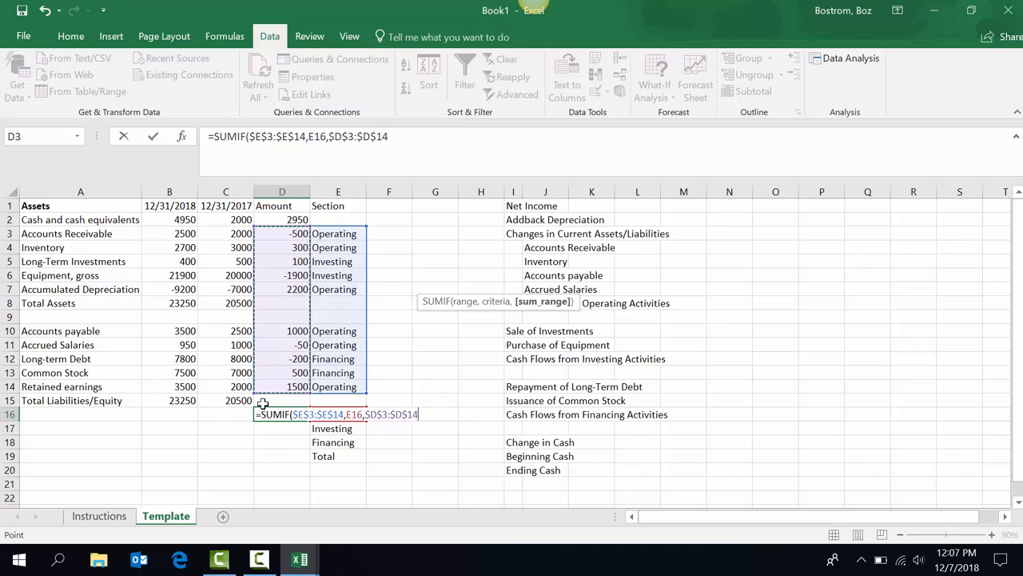
key("ctrl+Return")
key("Return")
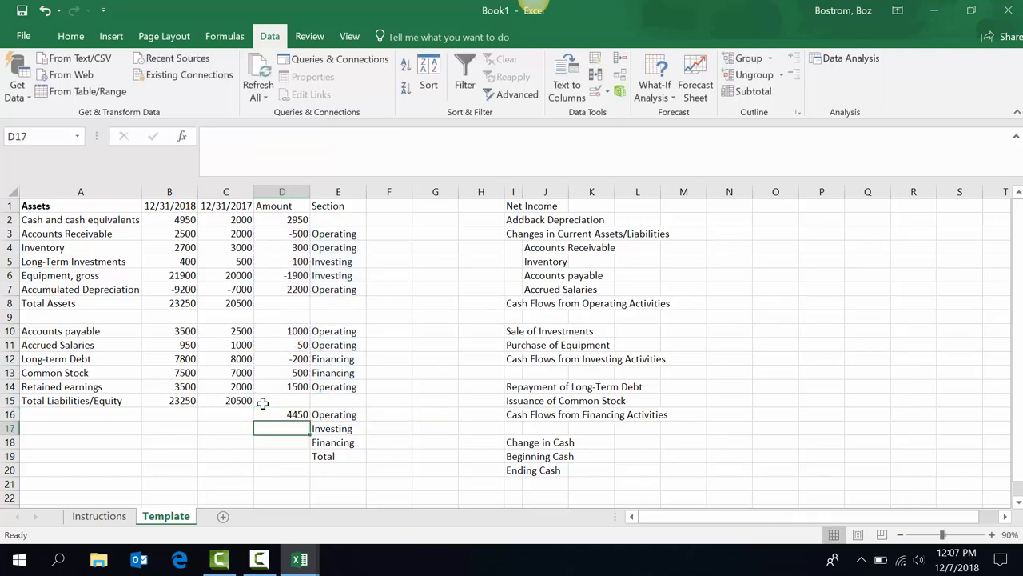
Copy the SUMIF into D17:D18 for Investing (-1800) and Financing (300) totals.
key("Up")
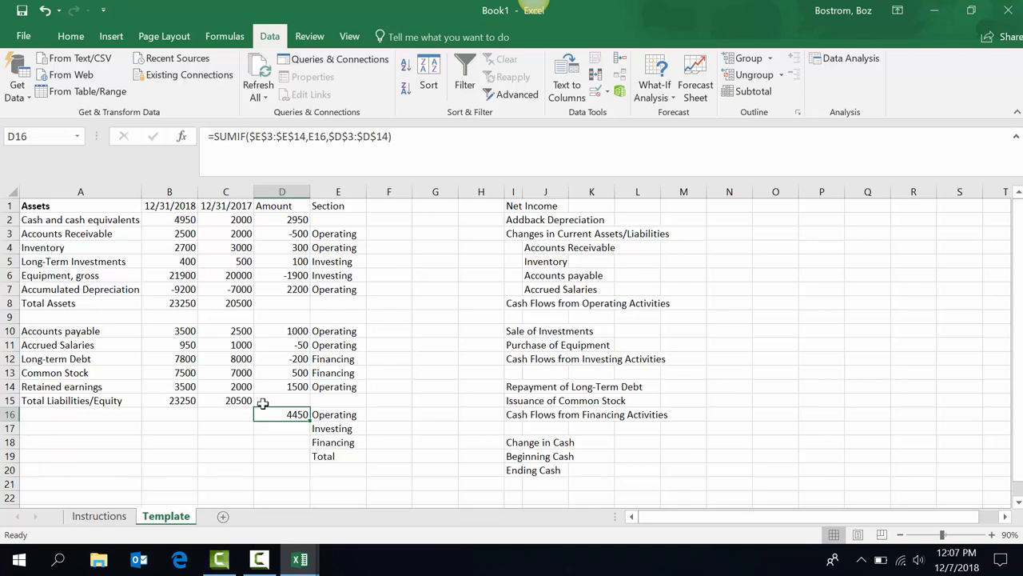
key("ctrl+c")
key("shift+Down")
key("shift+Down")
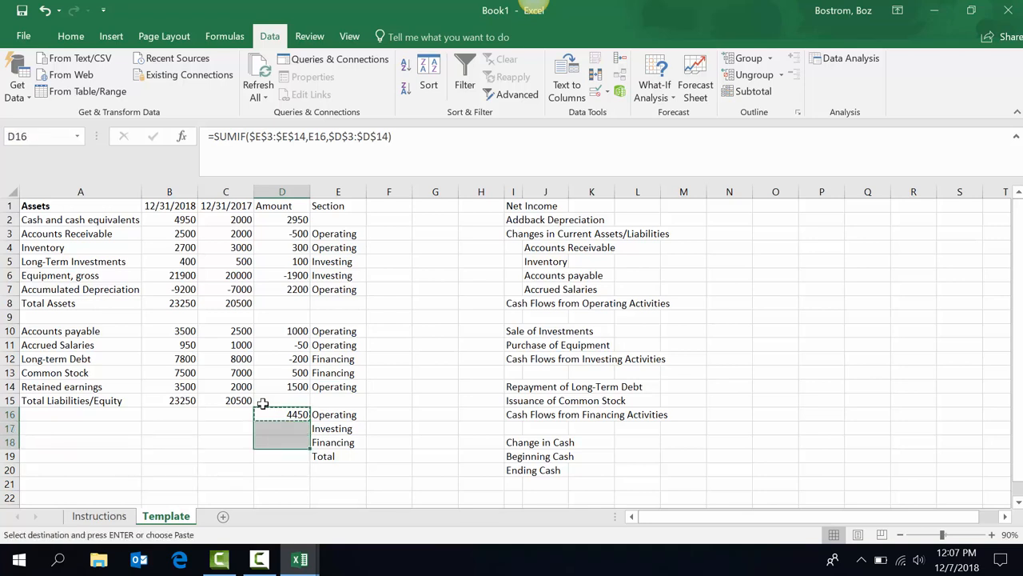
key("Return")
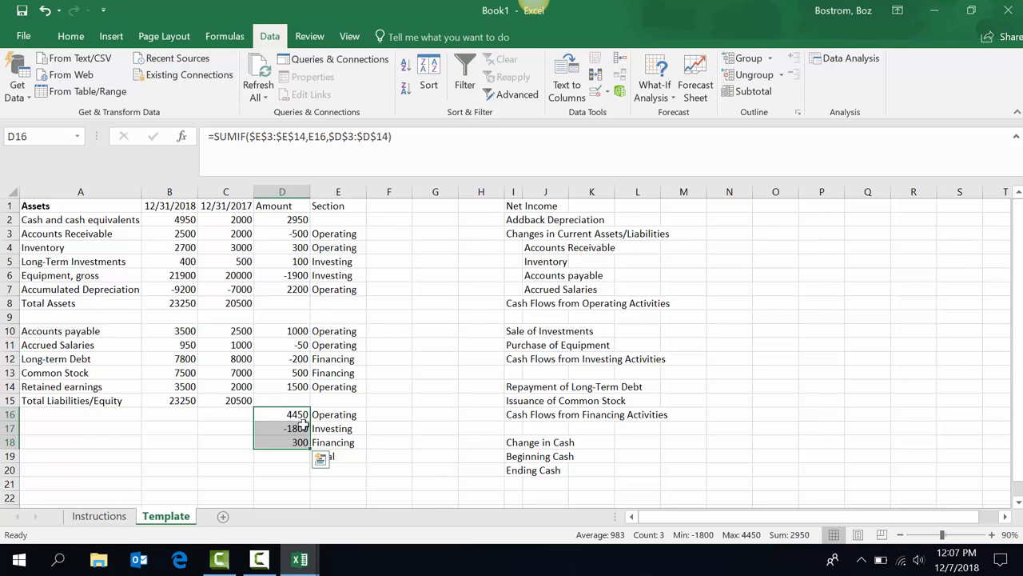
Add =SUM(D16:D18) in D19 for a 2950 Total and compare it to the cash change in D2.
key("Down")
key("Down")
key("Down")
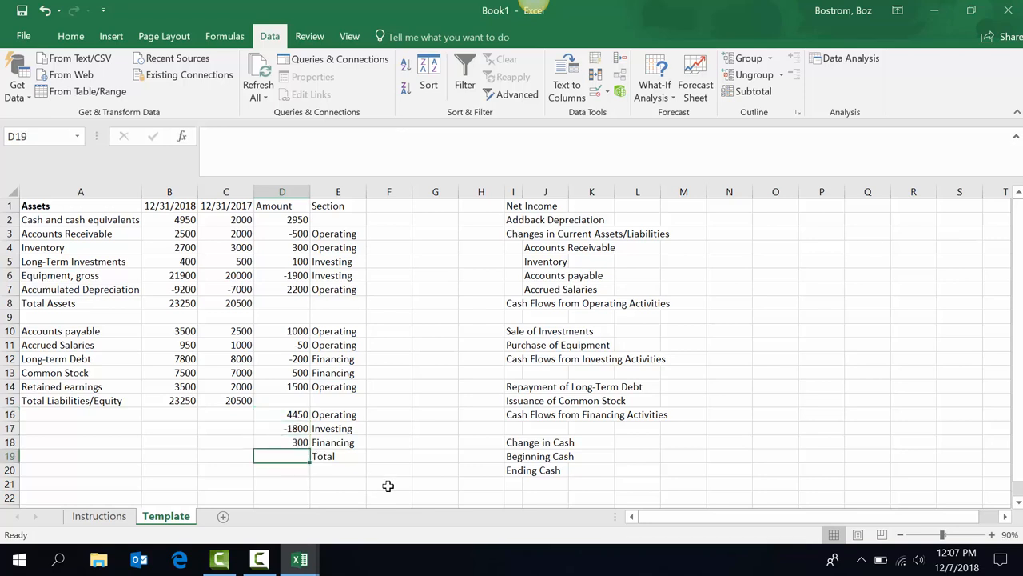
key("alt+equal")
key("Return")
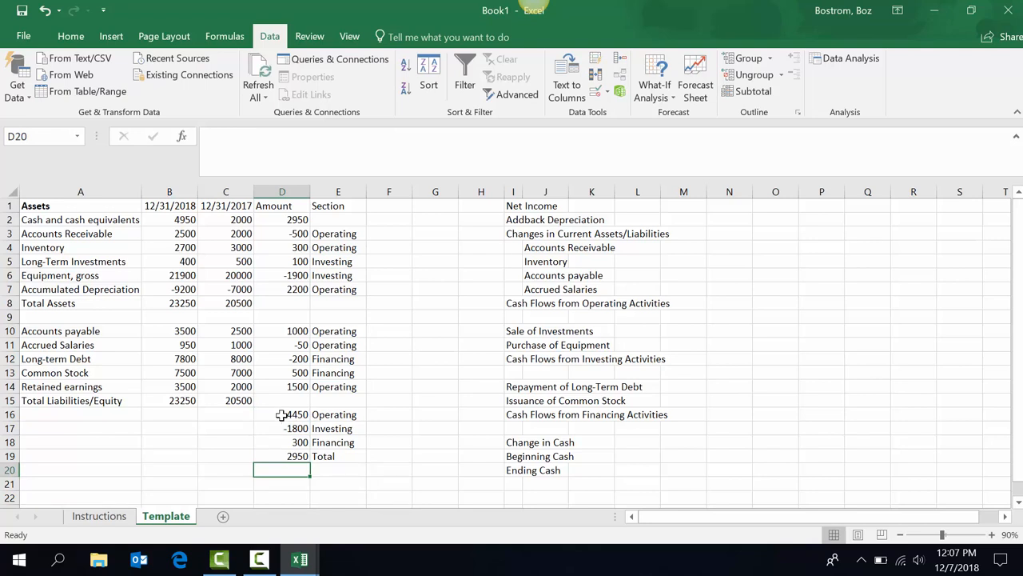
left_click(280, 457)
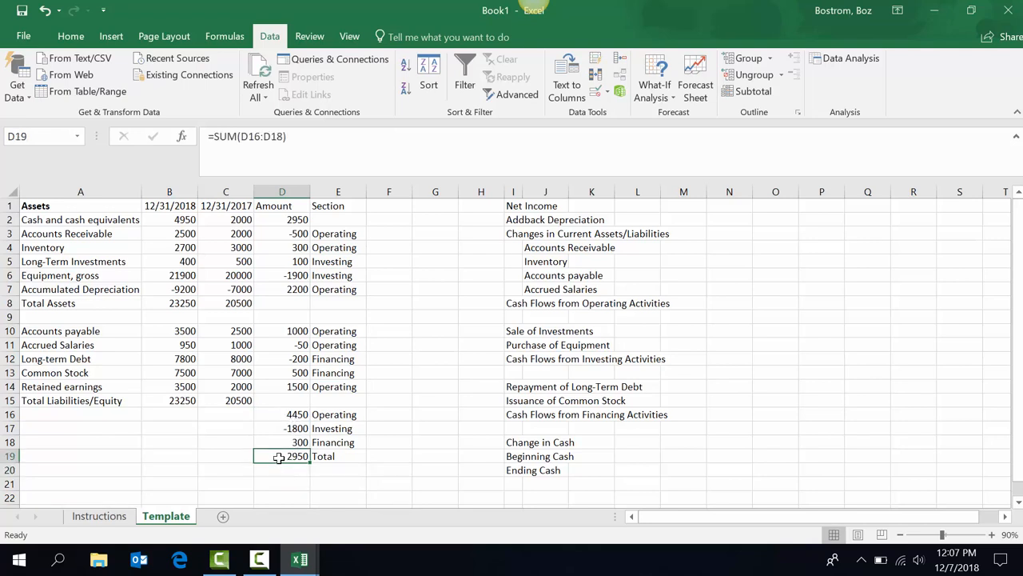
left_click(277, 219)
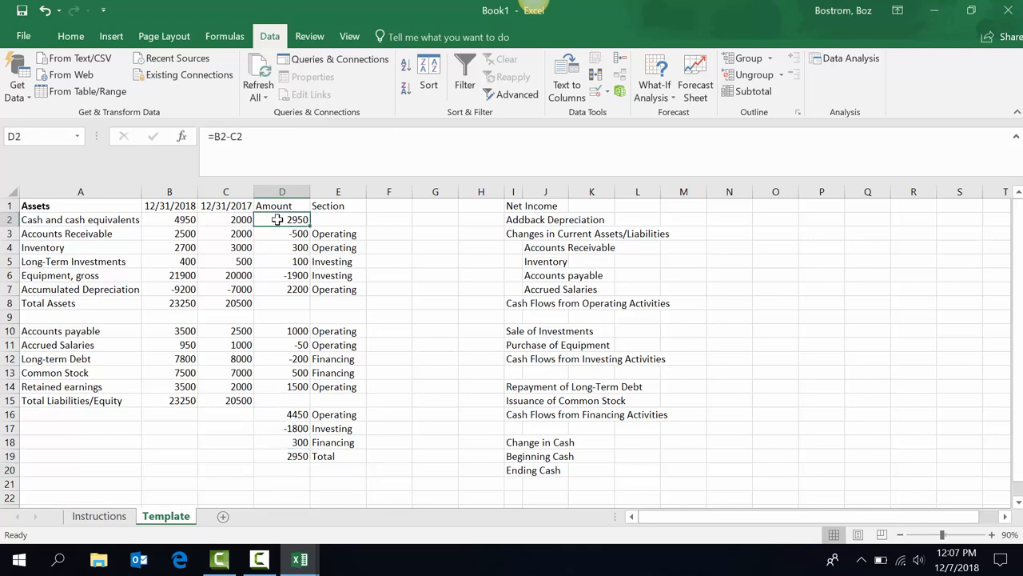
Link net income (1500) and the depreciation addback (2200) into N1 and N2.
left_click(714, 207)
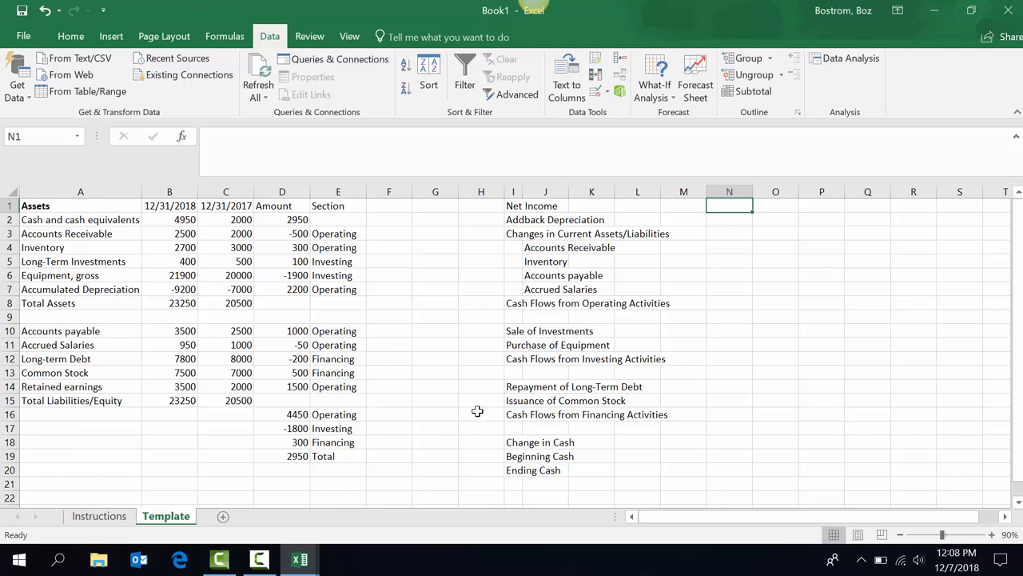
type("=")
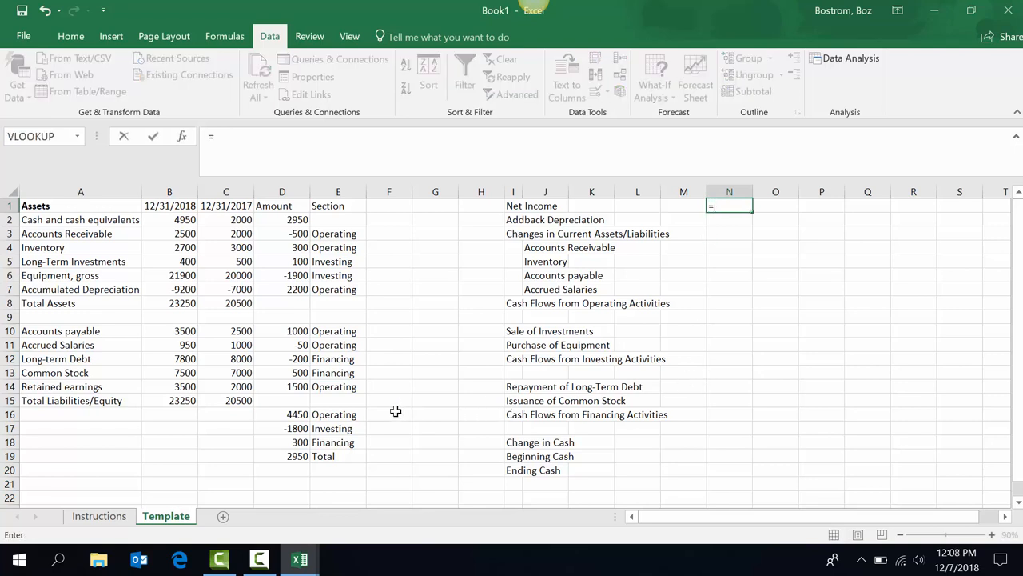
left_click(286, 386)
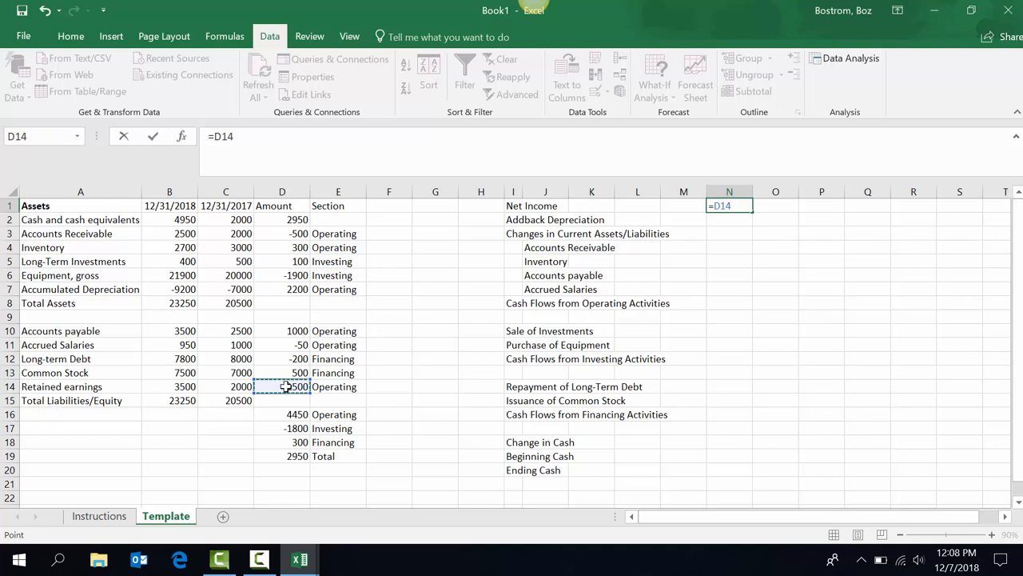
key("Return")
type("=")
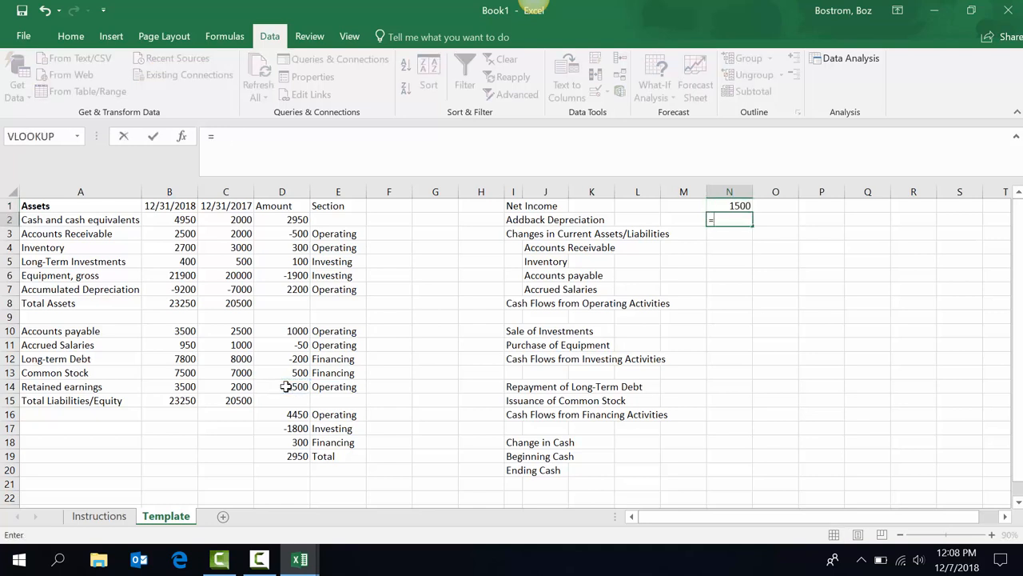
type("-")
left_click(294, 288)
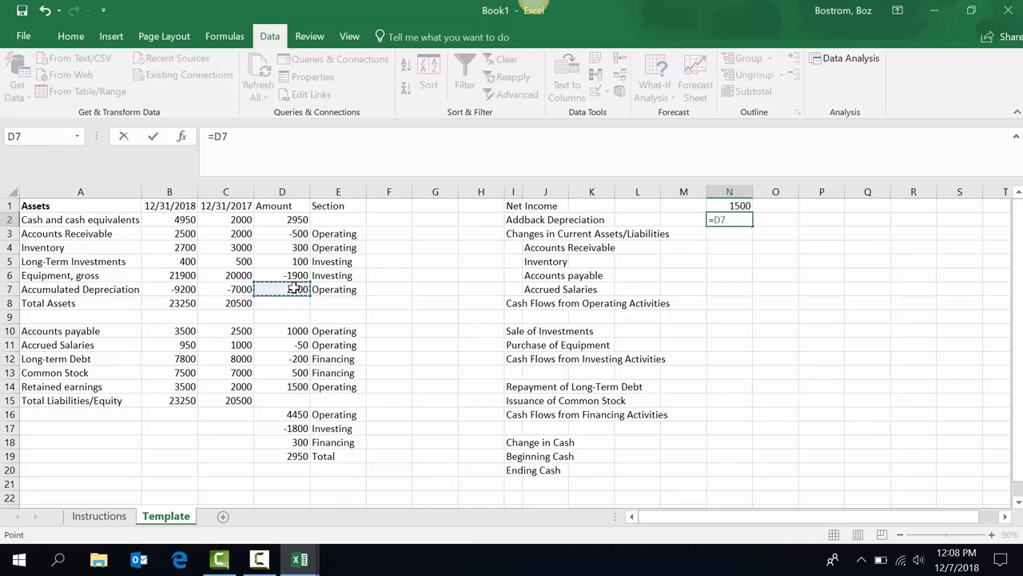
key("Return")
key("Return")
Link the working-capital lines to D3, D4, D10 and D11.
type("=")
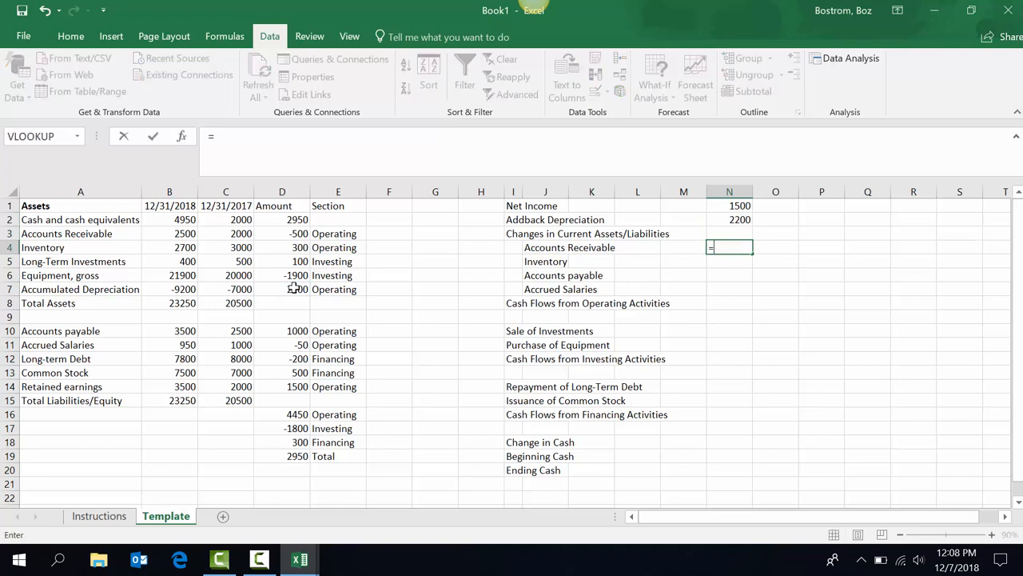
left_click(296, 234)
key("Return")
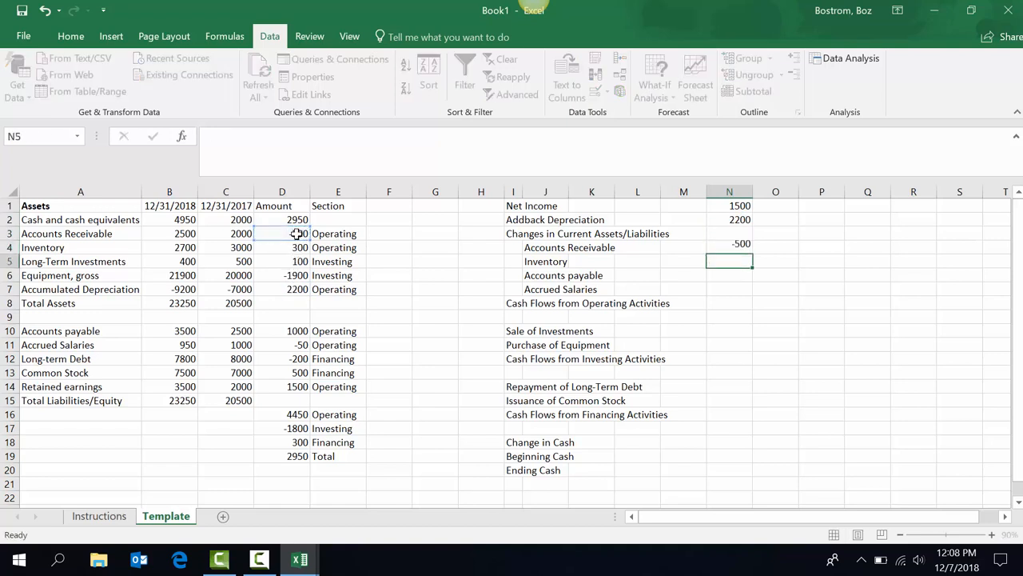
type("=")
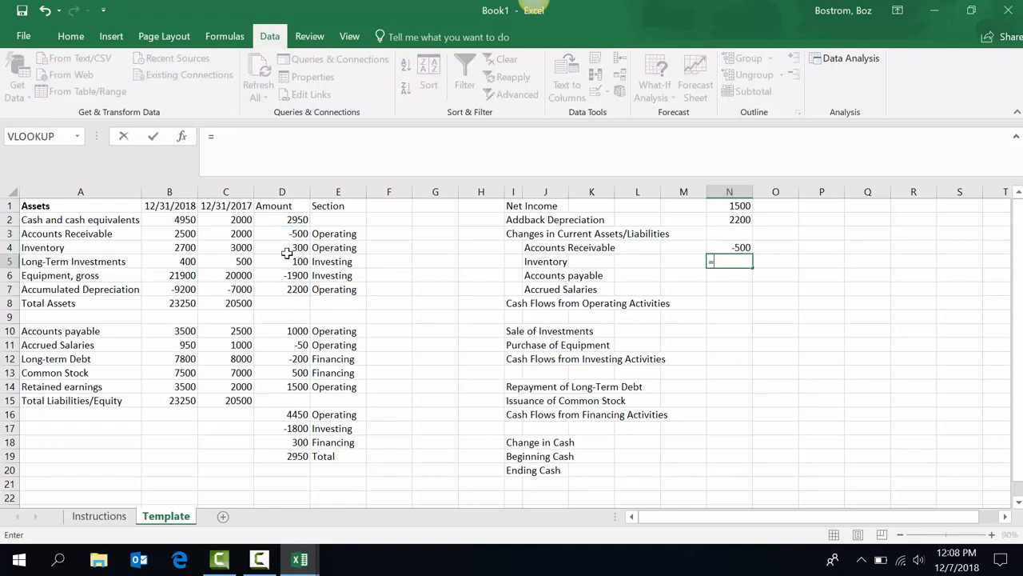
left_click(273, 247)
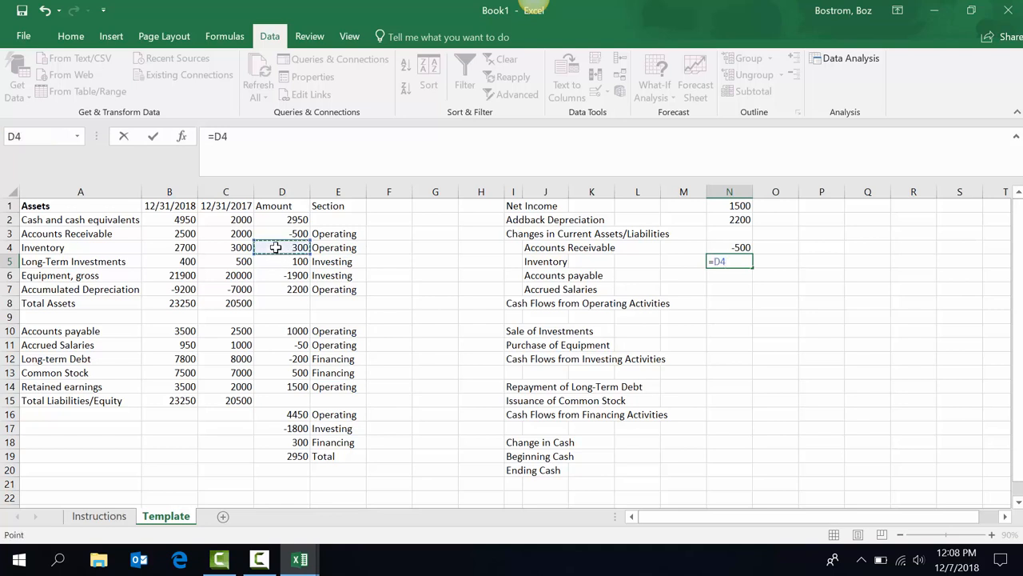
key("Return")
type("=")
left_click(273, 330)
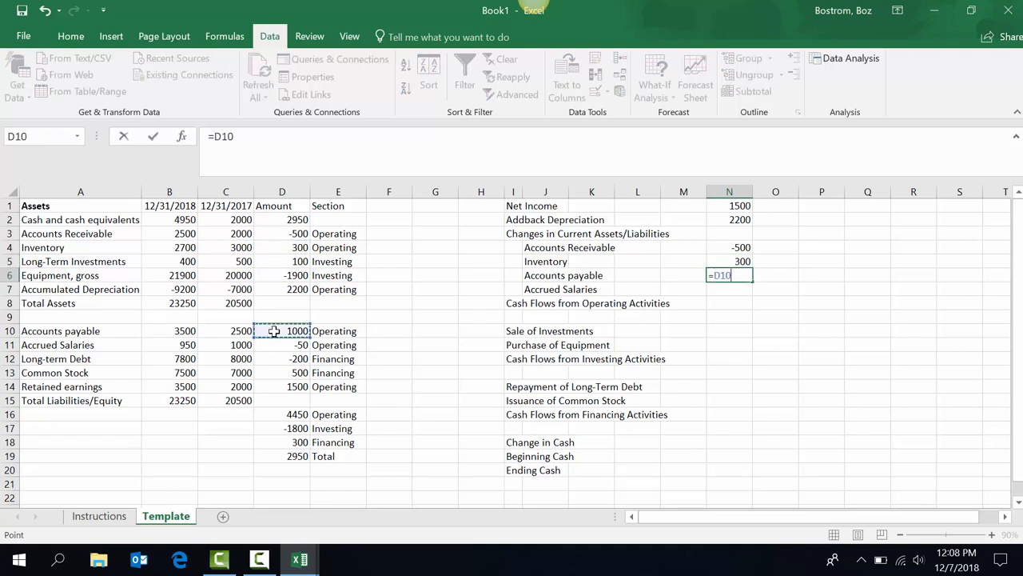
key("Return")
type("=")
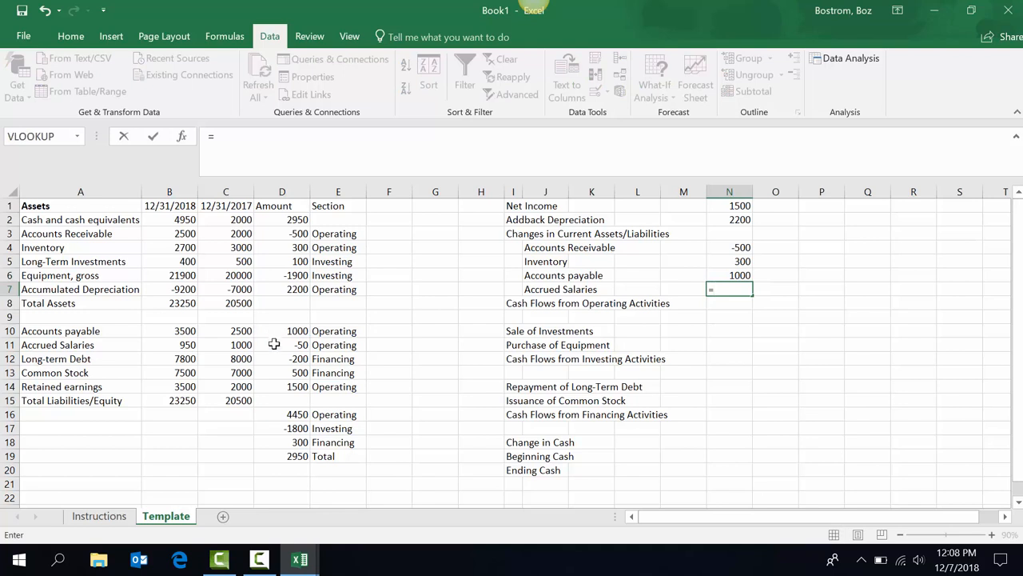
left_click(274, 348)
key("Return")
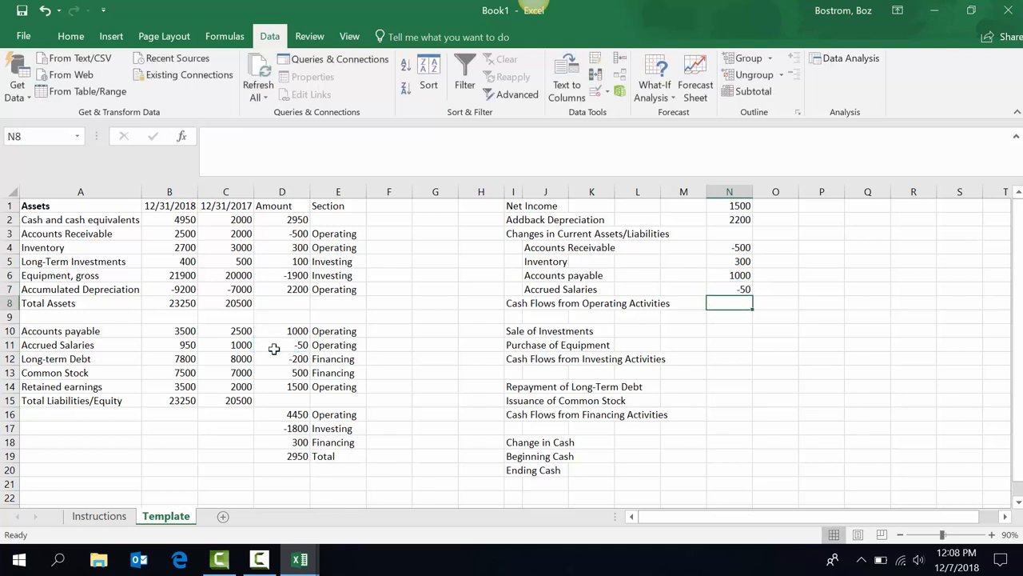
AutoSum N1:N7 in N8 for operating cash flow of 4450.
key("alt+equal")
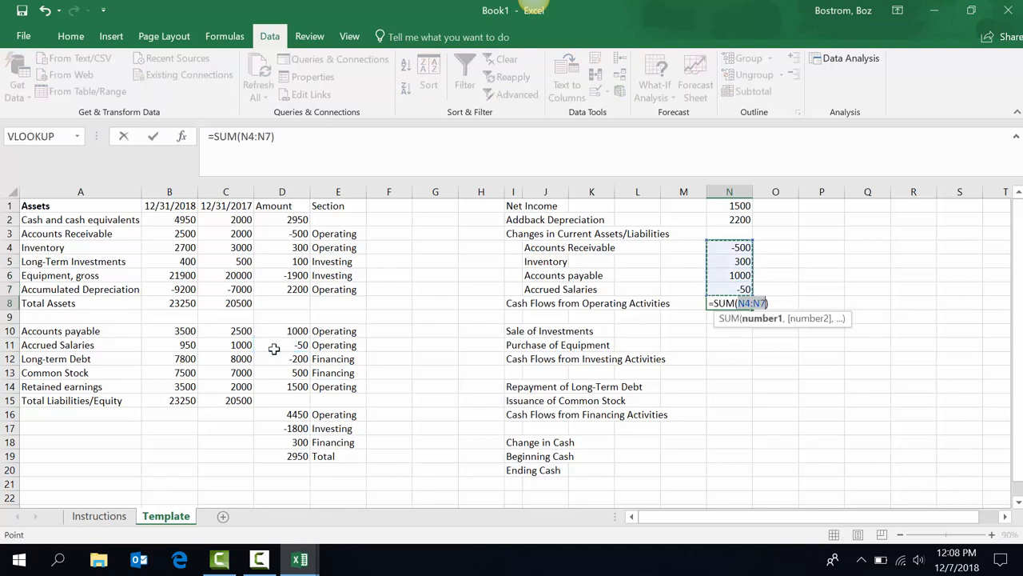
key("Down")
key("Down")
key("Down")
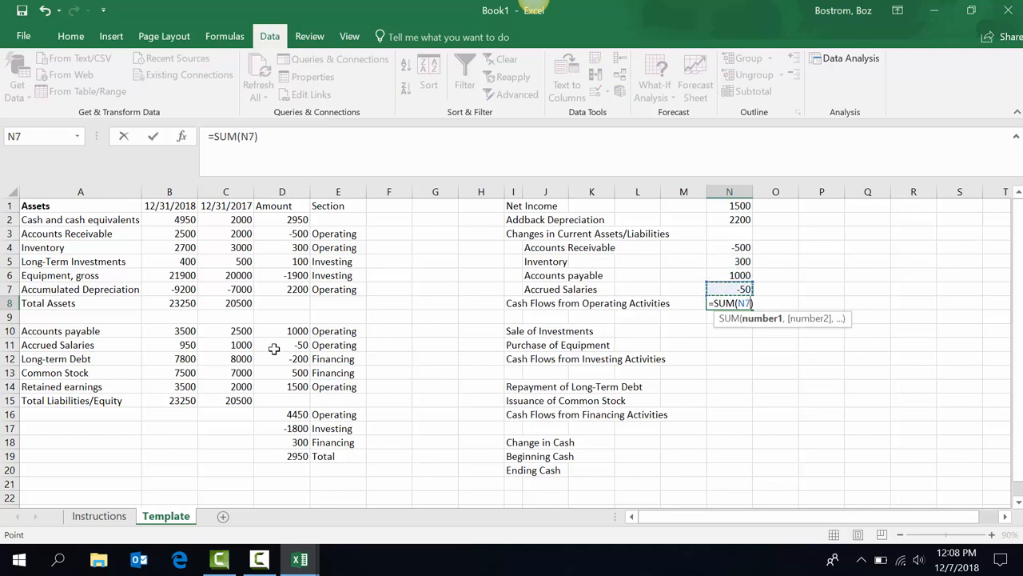
key("shift+Up")
key("shift+Up")
key("shift+Up")
key("shift+Up")
key("shift+Up")
key("shift+Up")
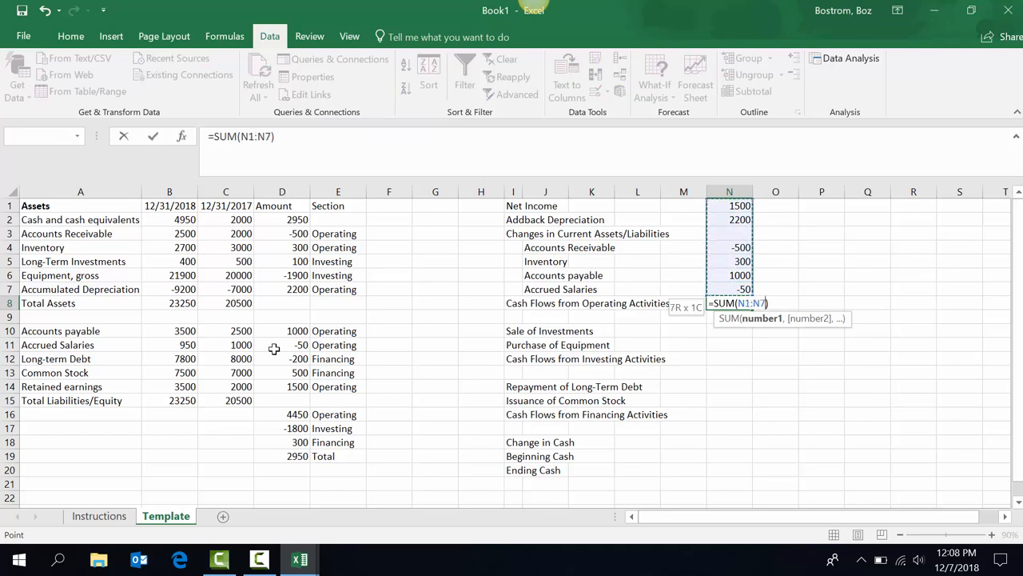
key("Return")
key("Return")
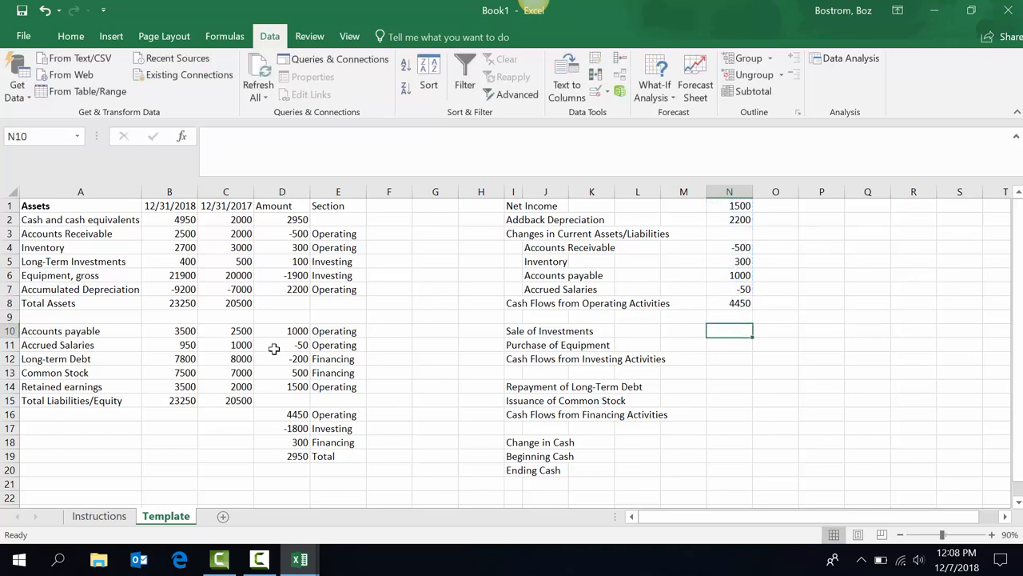
Link Sale of Investments and Purchase of Equipment to D5 and D6, totalling -1800.
type("=")
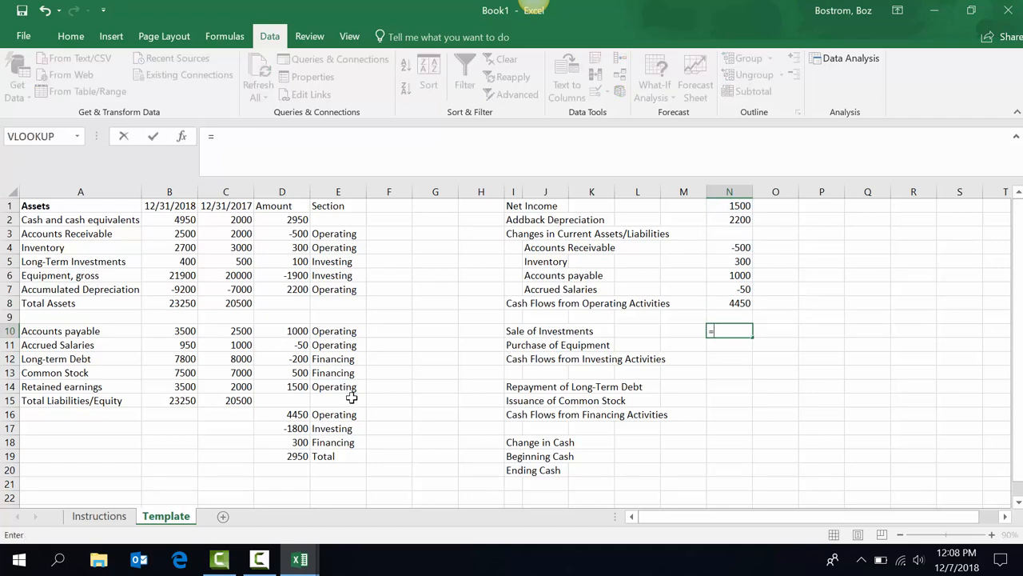
left_click(293, 264)
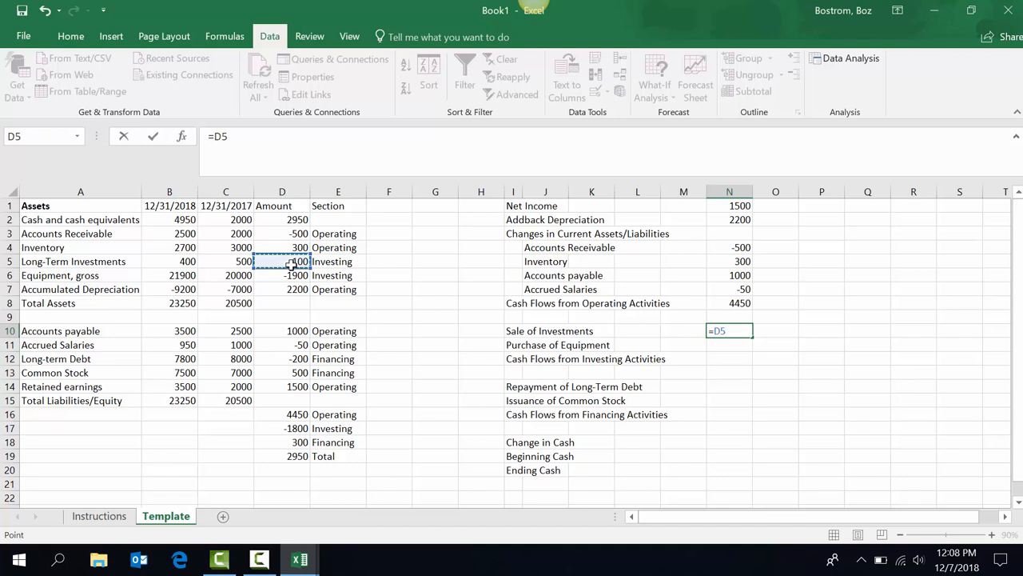
key("Return")
type("=")
left_click(283, 277)
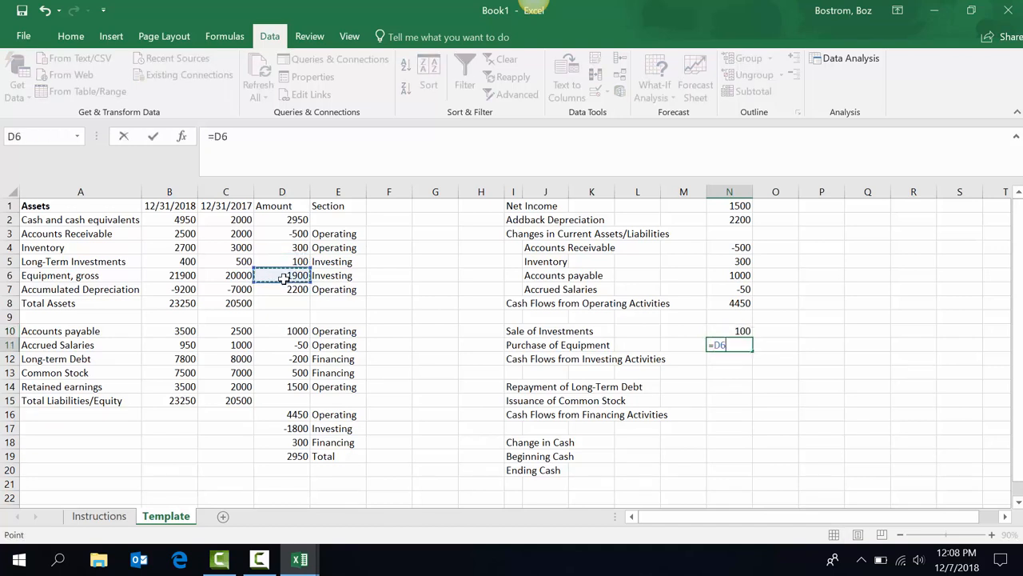
key("Return")
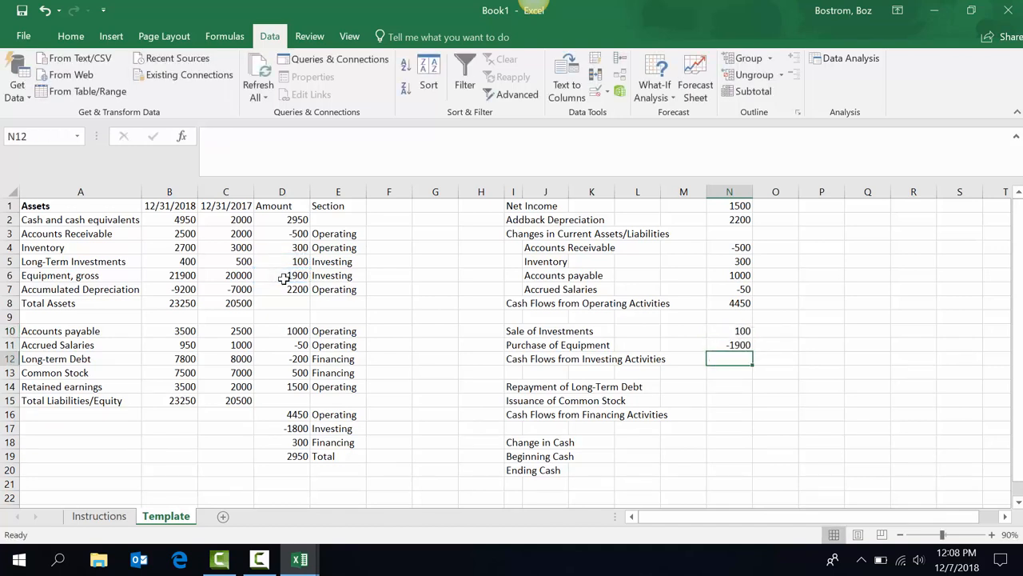
key("alt+equal")
key("Return")
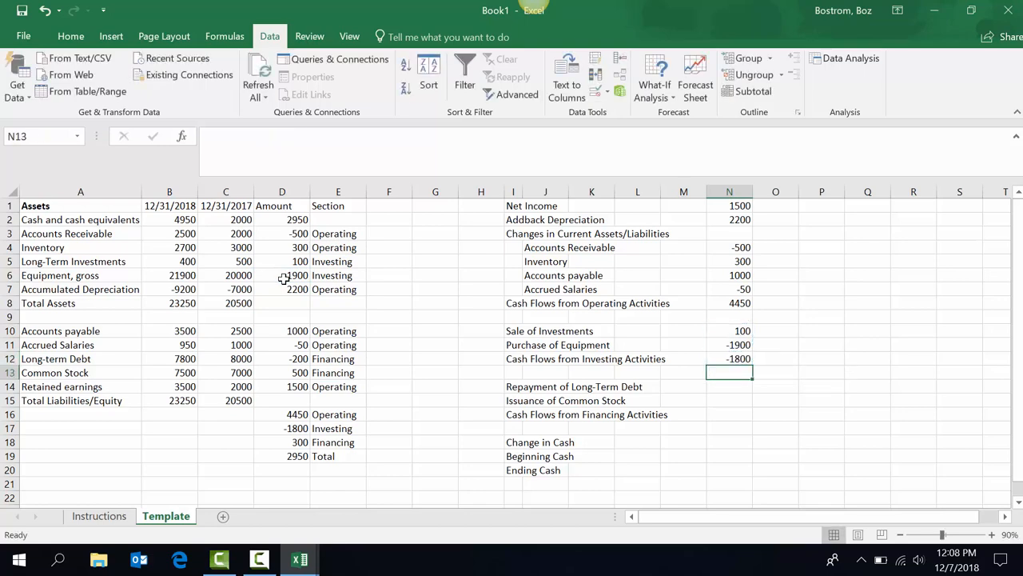
Link debt repayment and stock issuance to D12 and D13, totalling 300.
key("Down")
type("=")
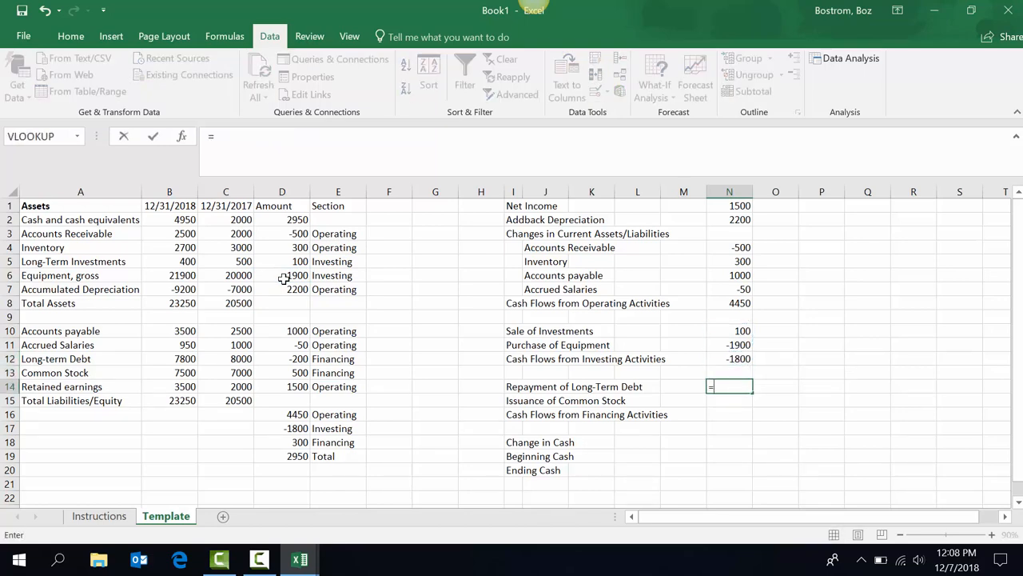
left_click(294, 361)
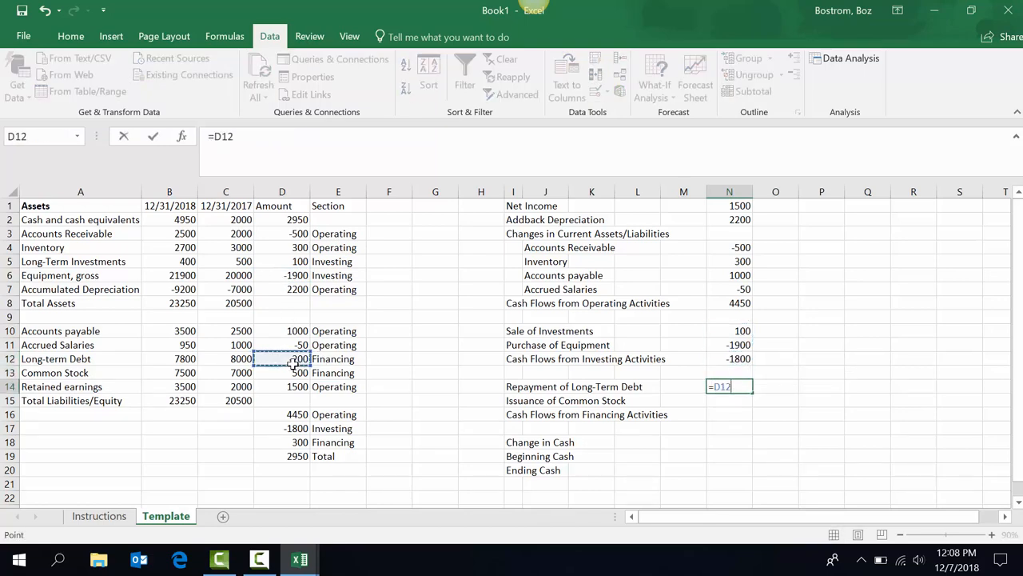
key("Return")
type("=")
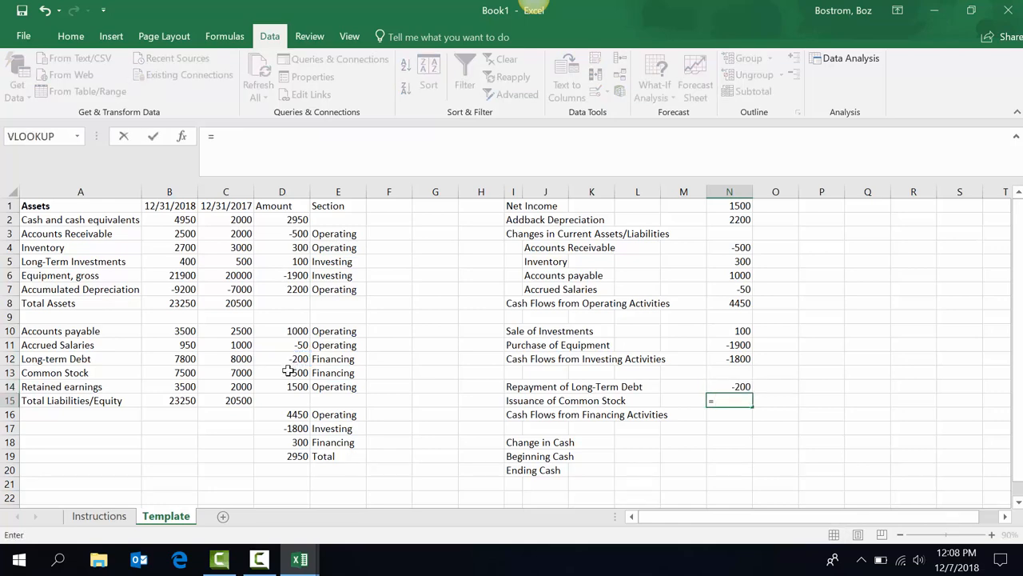
left_click(287, 373)
key("Return")
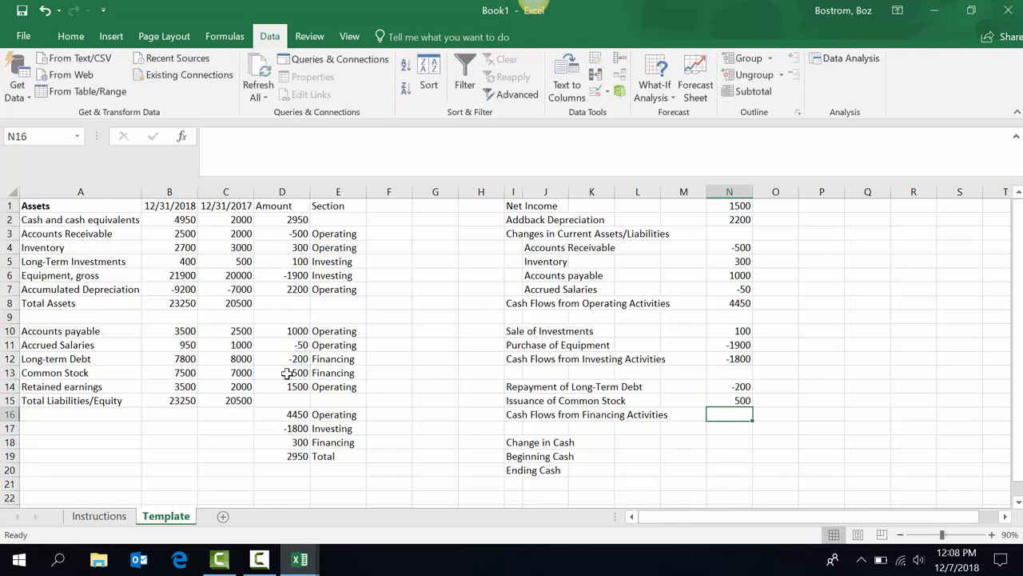
key("alt+equal")
key("Return")
key("Return")
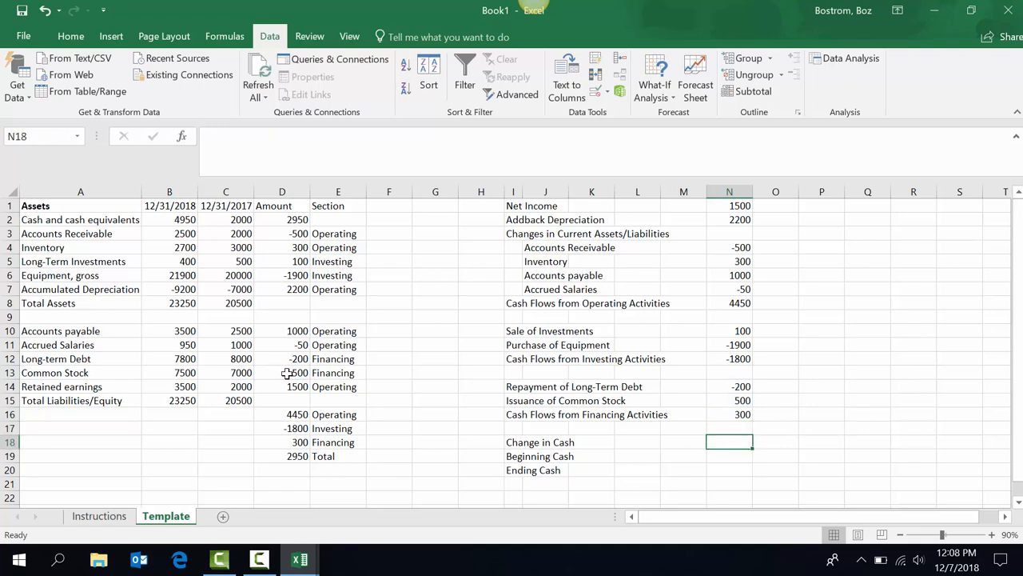
type("=")
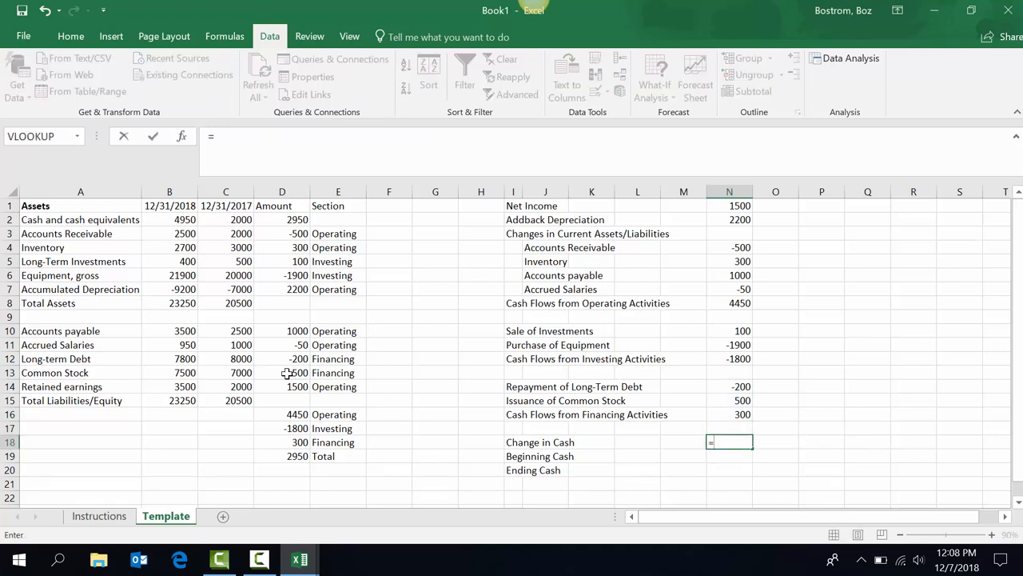
Set Change in Cash to =N8+N12+N16 (2950) and check the related formulas.
key("Up")
key("Up")
key("Up")
key("Up")
key("Up")
key("Up")
key("Up")
key("Up")
key("Up")
key("Up")
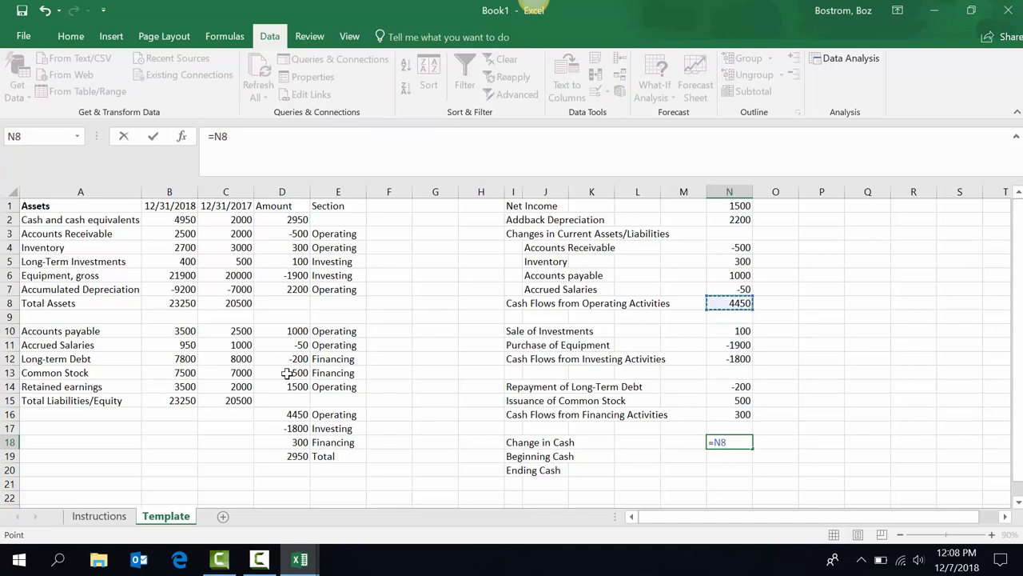
type("+")
key("Up")
key("Up")
key("Up")
key("Up")
key("Up")
key("Up")
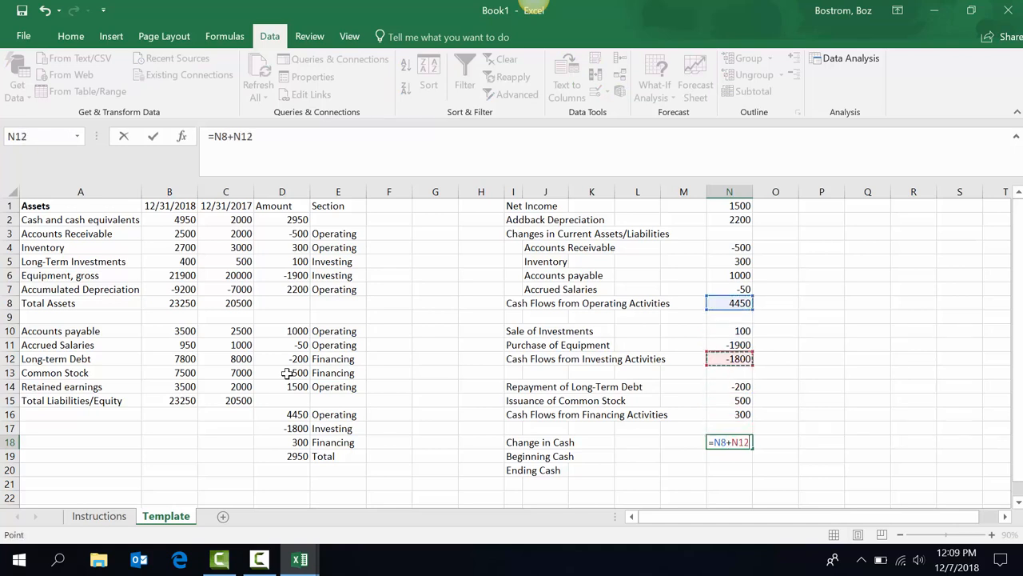
type("+")
key("Up")
key("Up")
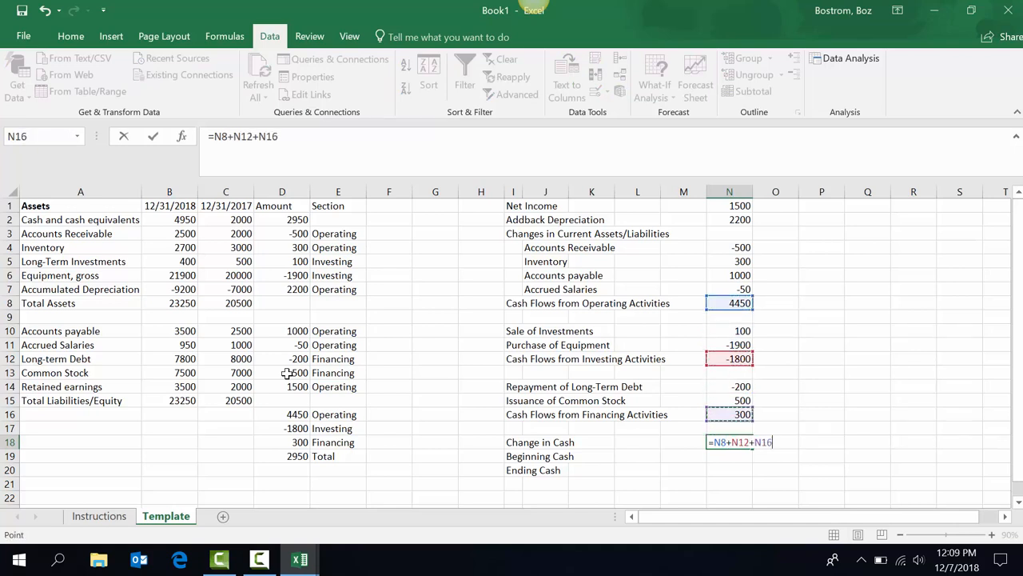
key("Return")
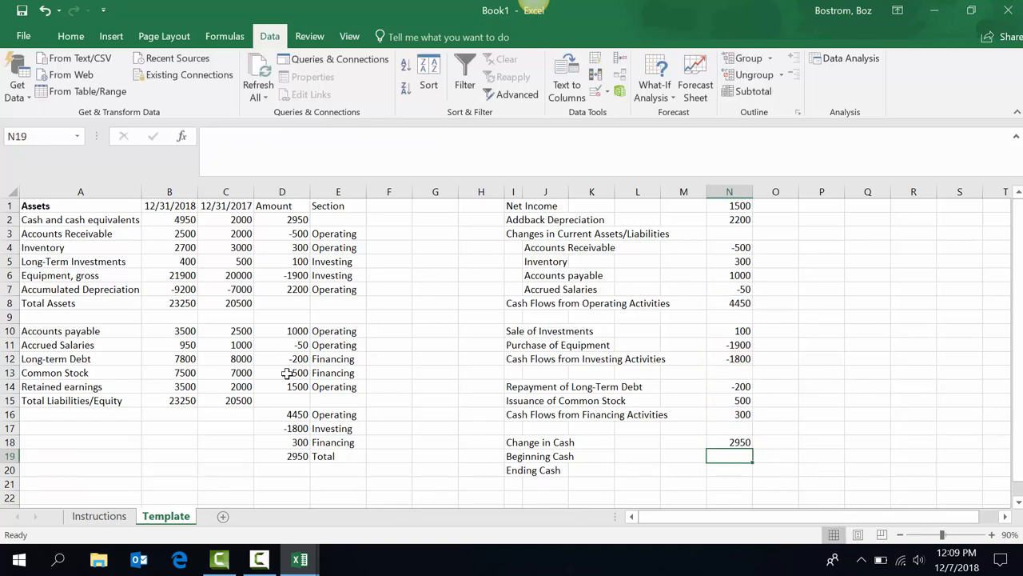
left_click(724, 441)
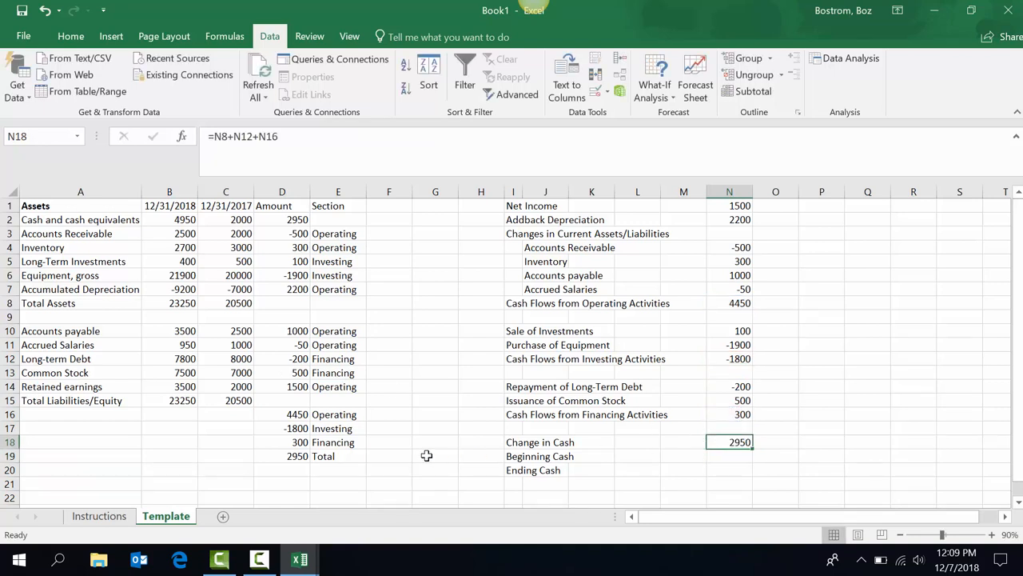
left_click(296, 456)
left_click(290, 221)
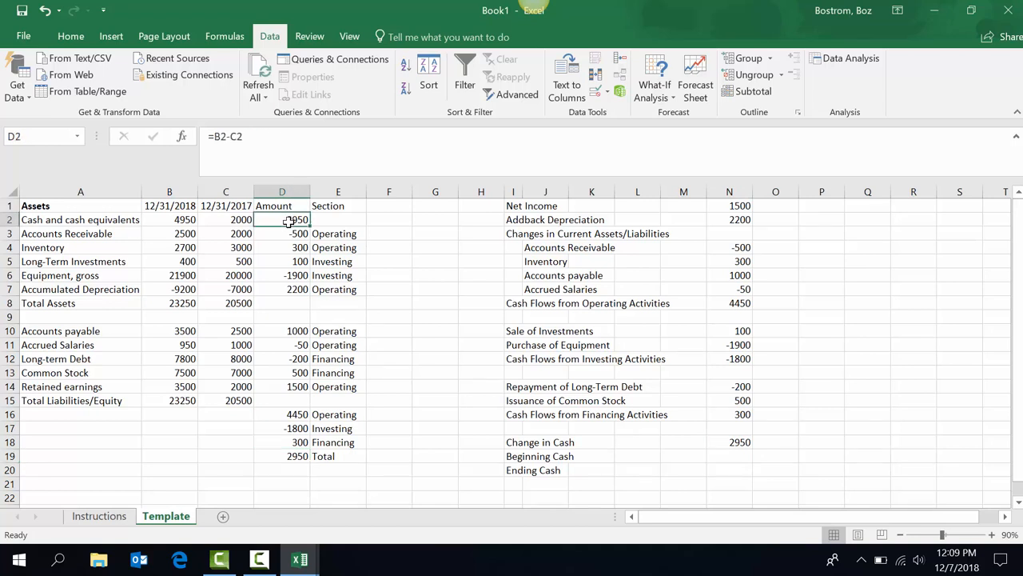
Link Beginning Cash to the 2017 cash balance in C2 (2000).
left_click(729, 458)
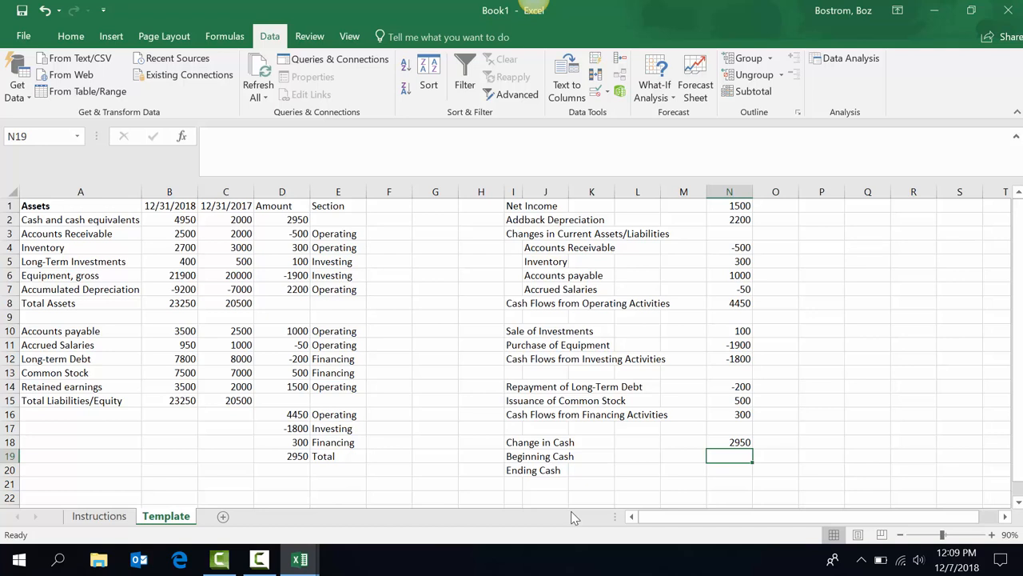
type("=")
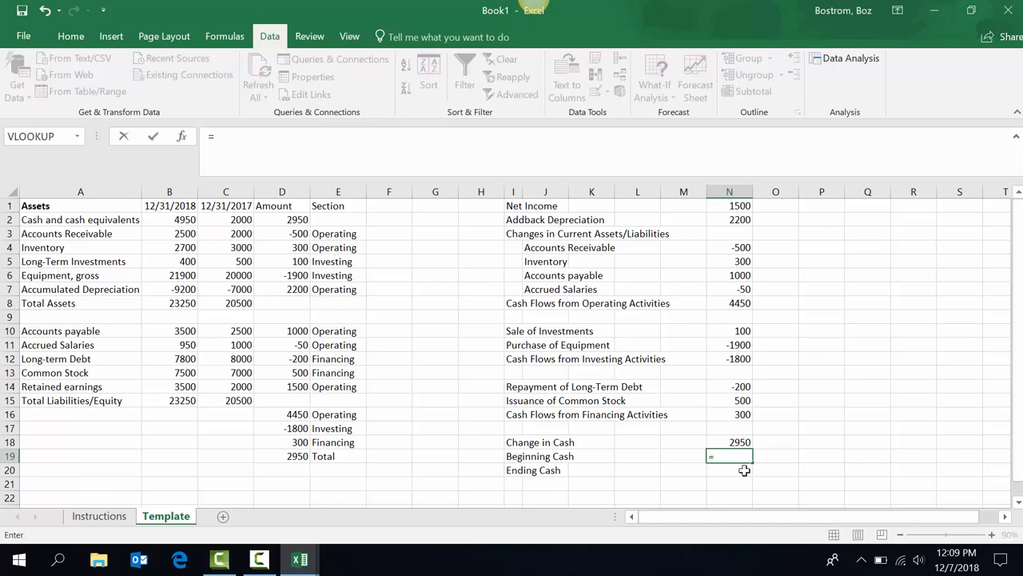
left_click(235, 222)
key("Return")
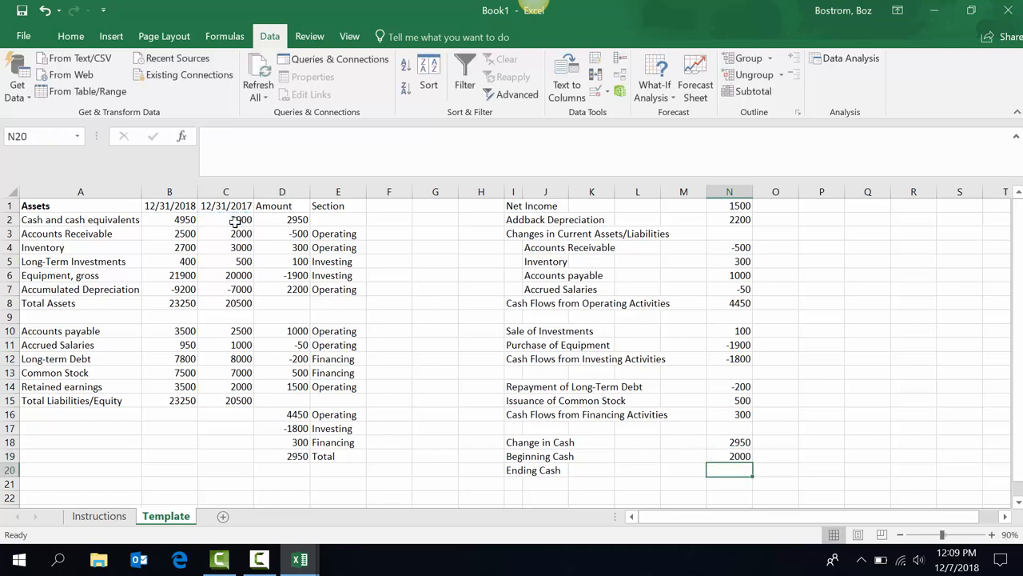
key("alt+=")
key("Return")
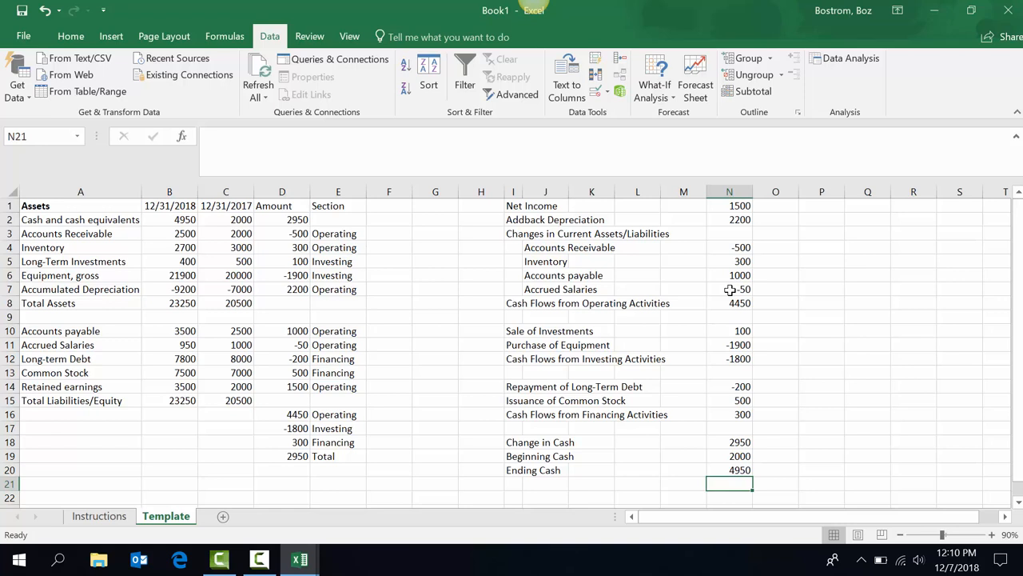
key("ctrl+a")
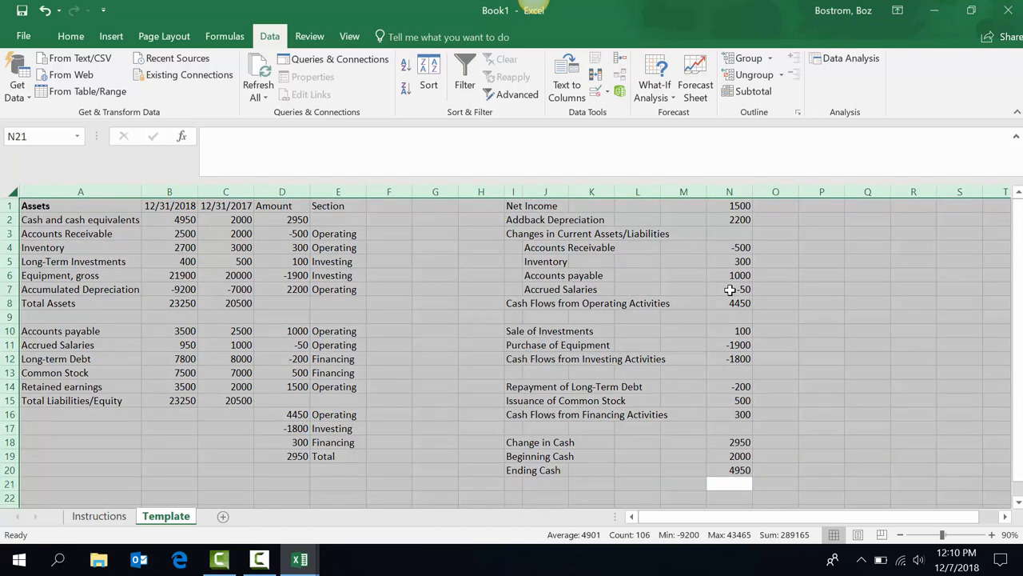
left_click(739, 354)
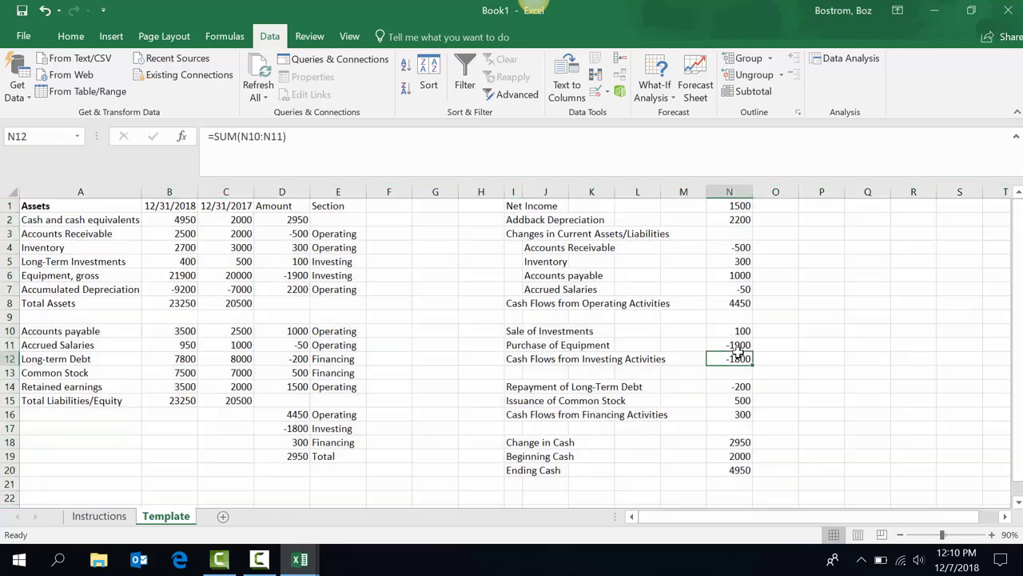
key("shift+Up")
key("shift+Up")
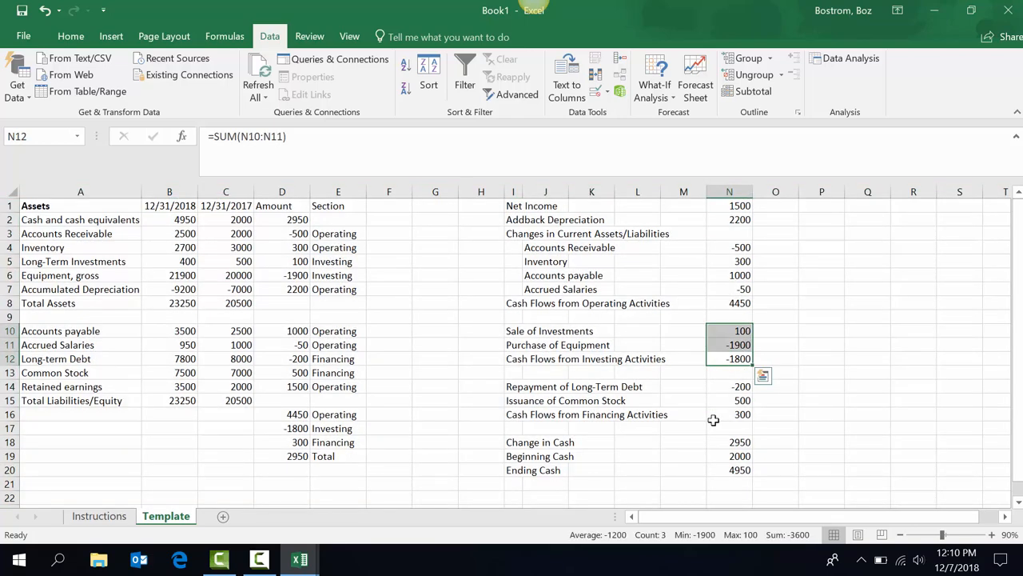
key("ctrl+a")
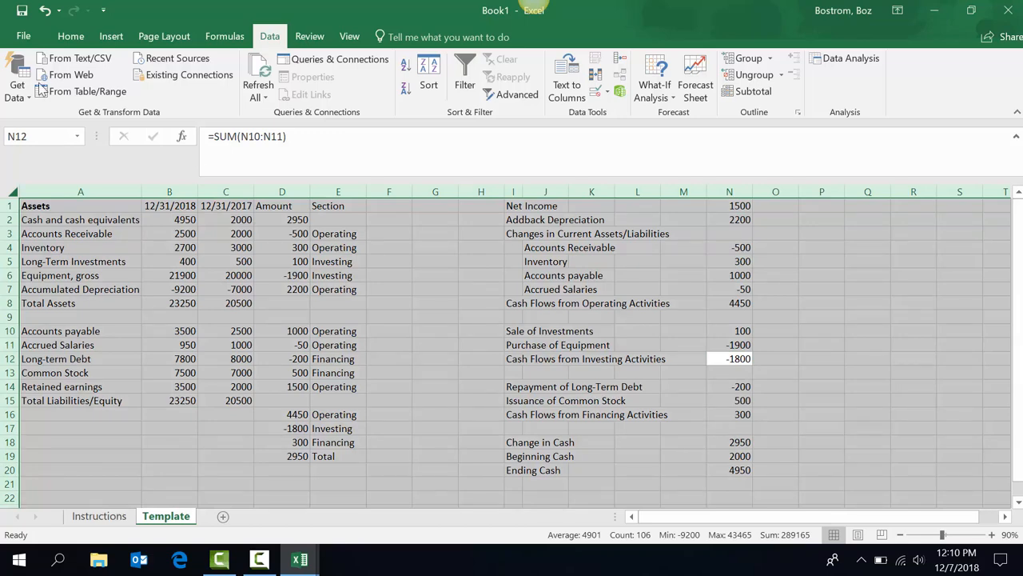
Apply Number format with 1000 separator and 0 decimal places across the Template sheet.
left_click(72, 38)
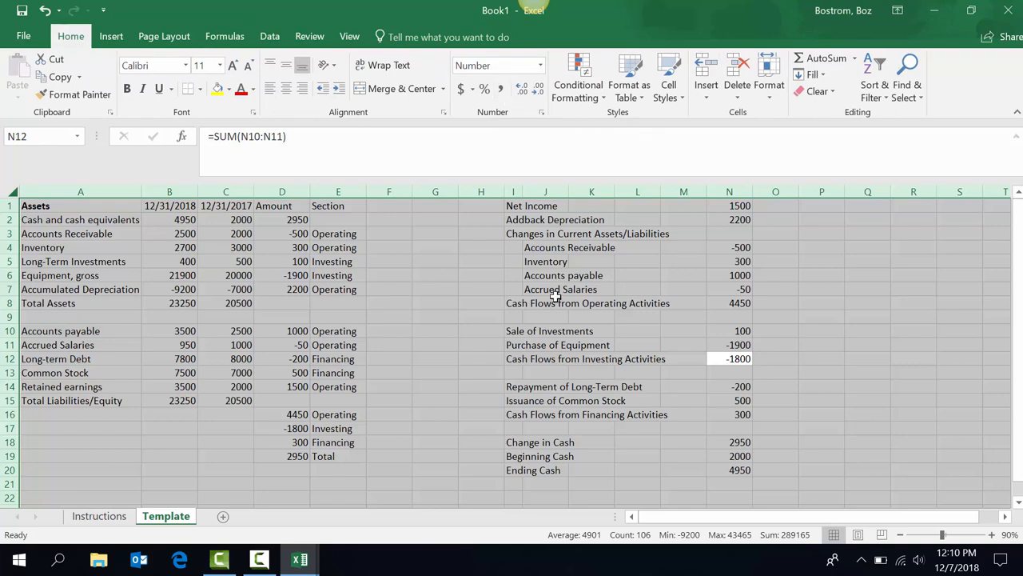
key("ctrl+1")
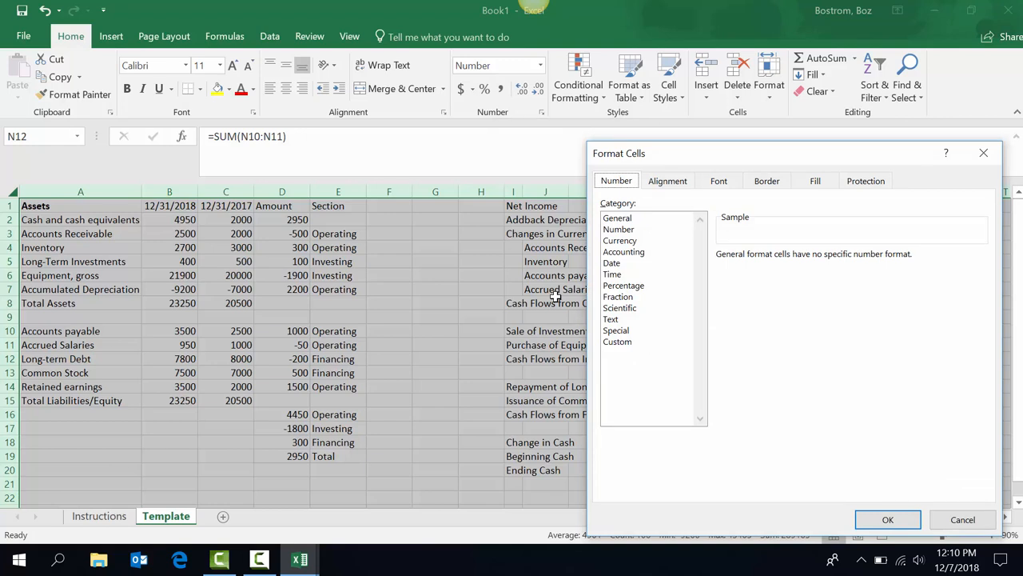
left_click(629, 230)
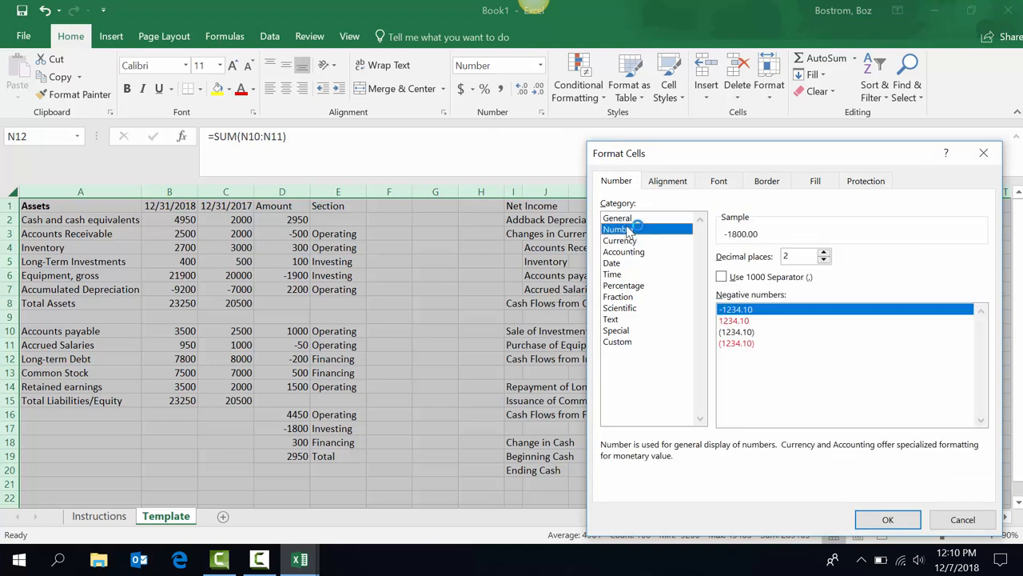
left_click(722, 278)
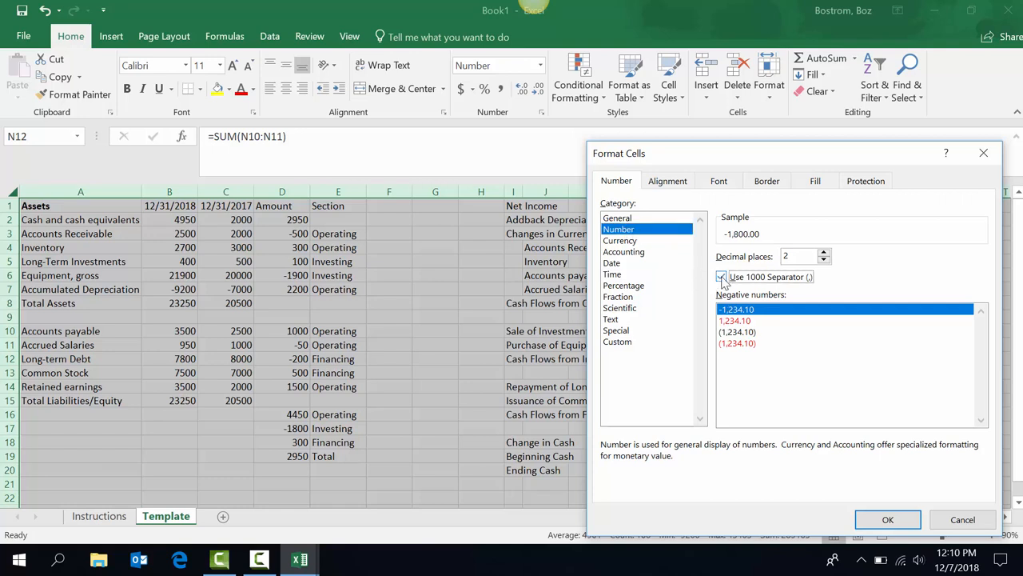
left_click(823, 260)
left_click(823, 259)
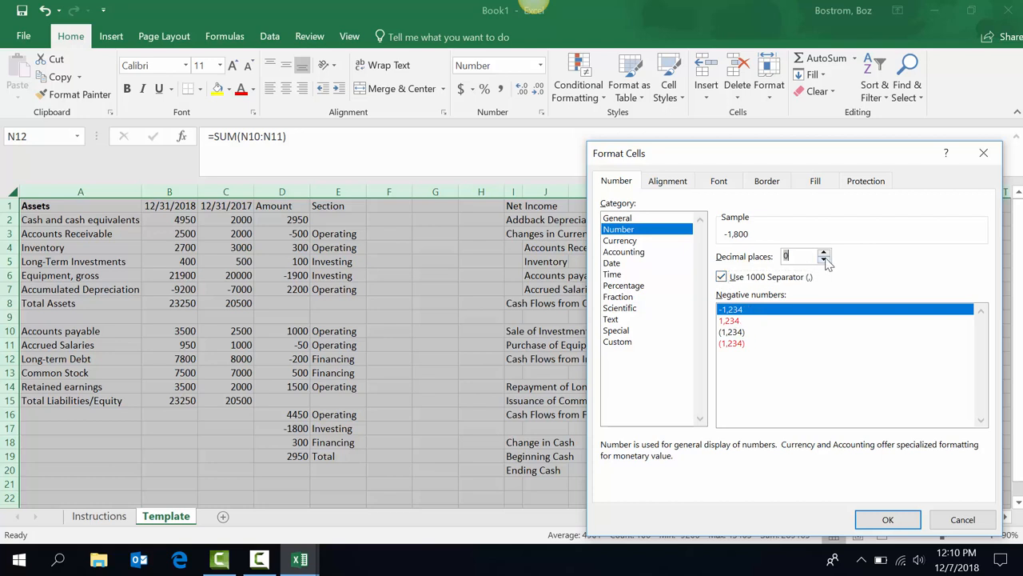
key("Return")
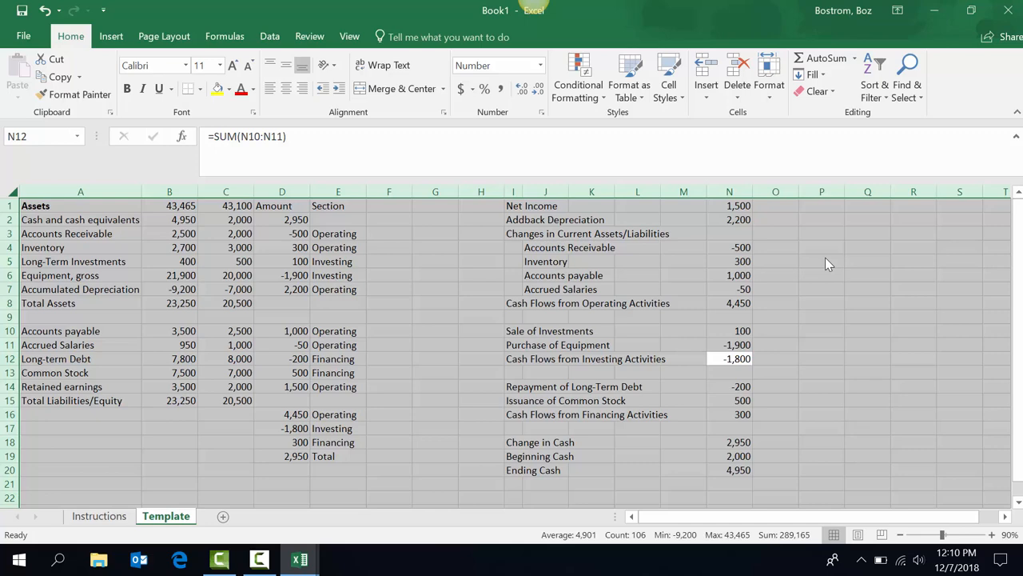
Apply the Date format to B1:C1 so they read 12/31/2018 and 12/31/2017.
left_click(171, 205)
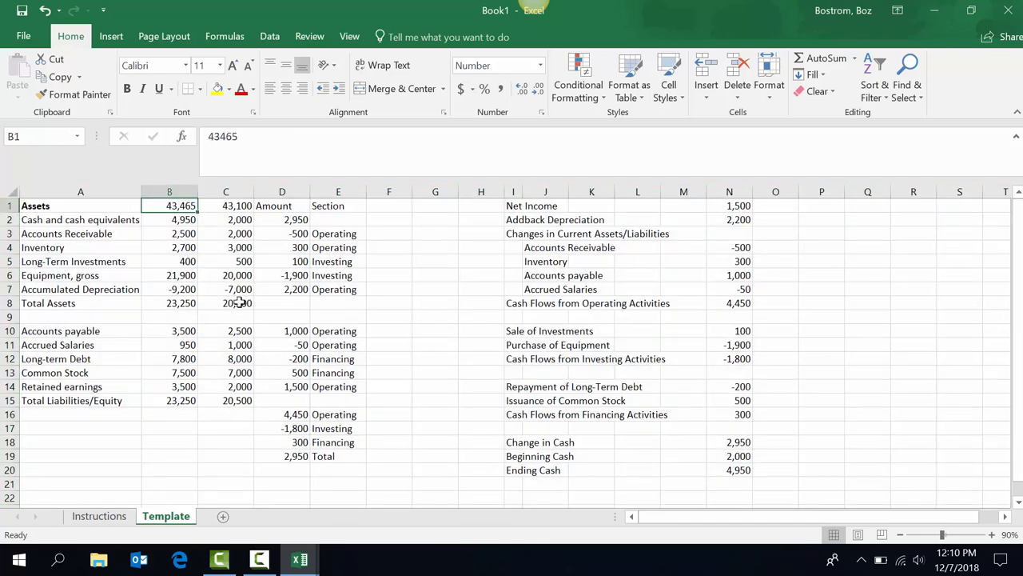
key("shift+Right")
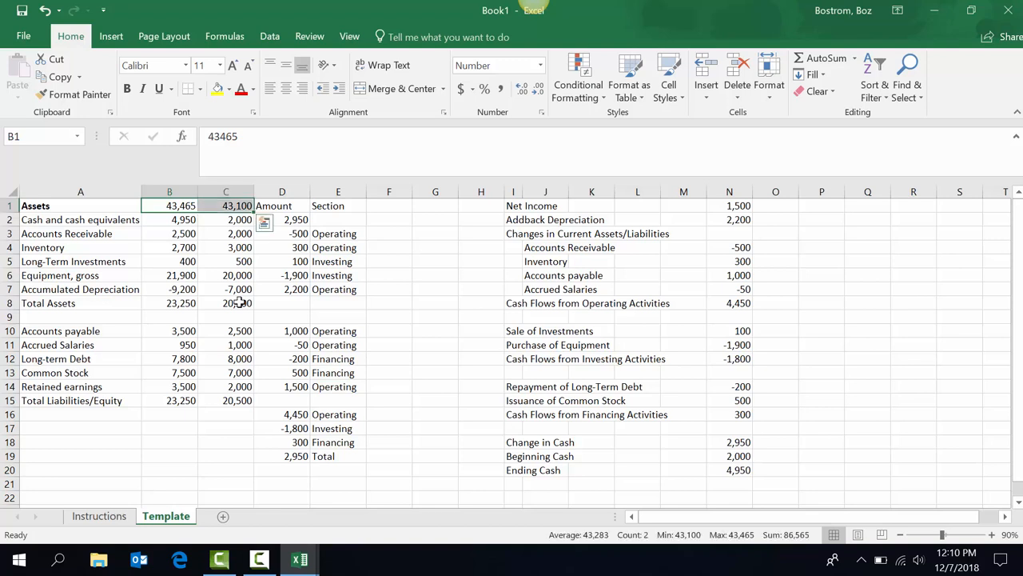
left_click(541, 67)
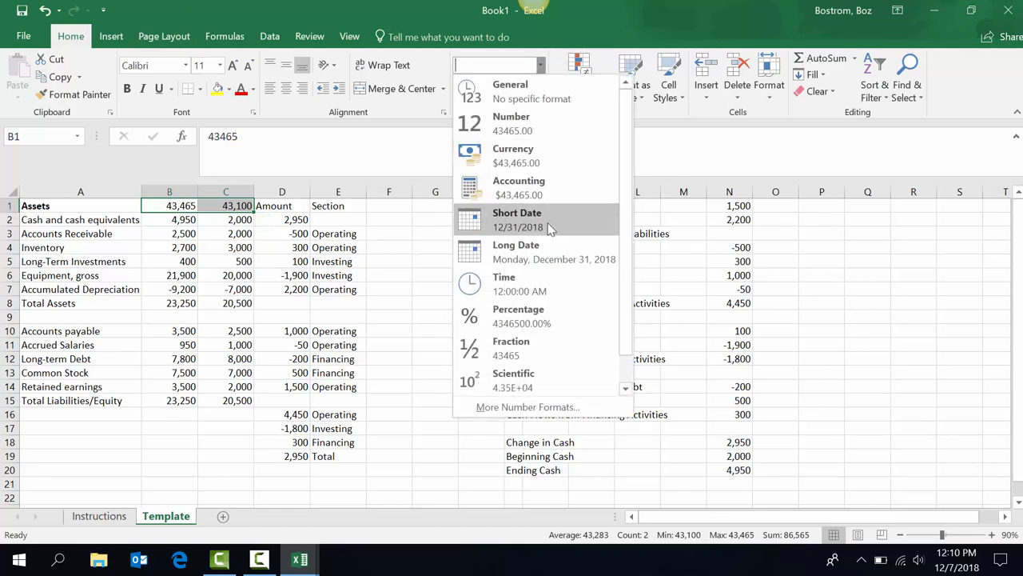
left_click(722, 237)
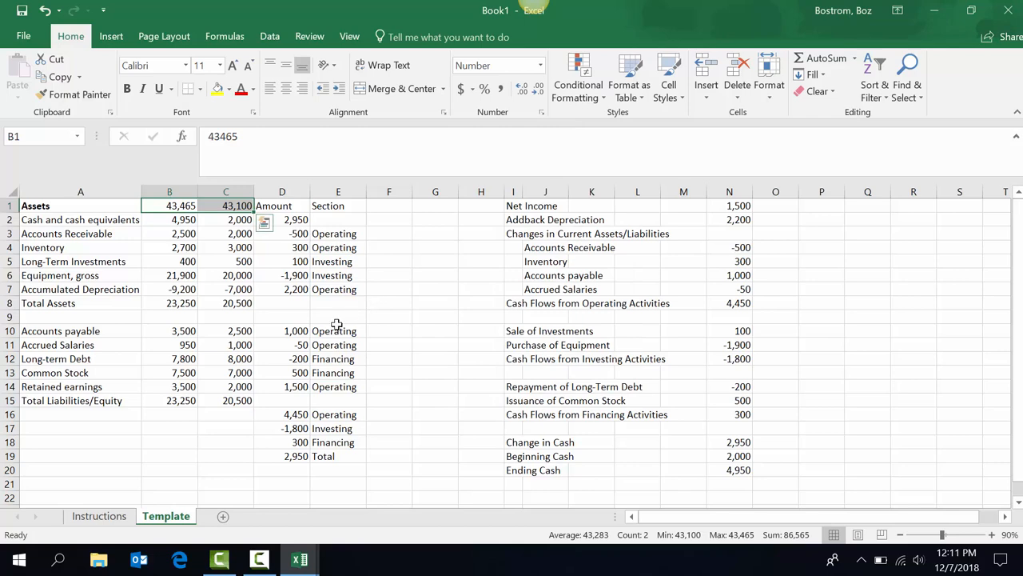
key("ctrl+1")
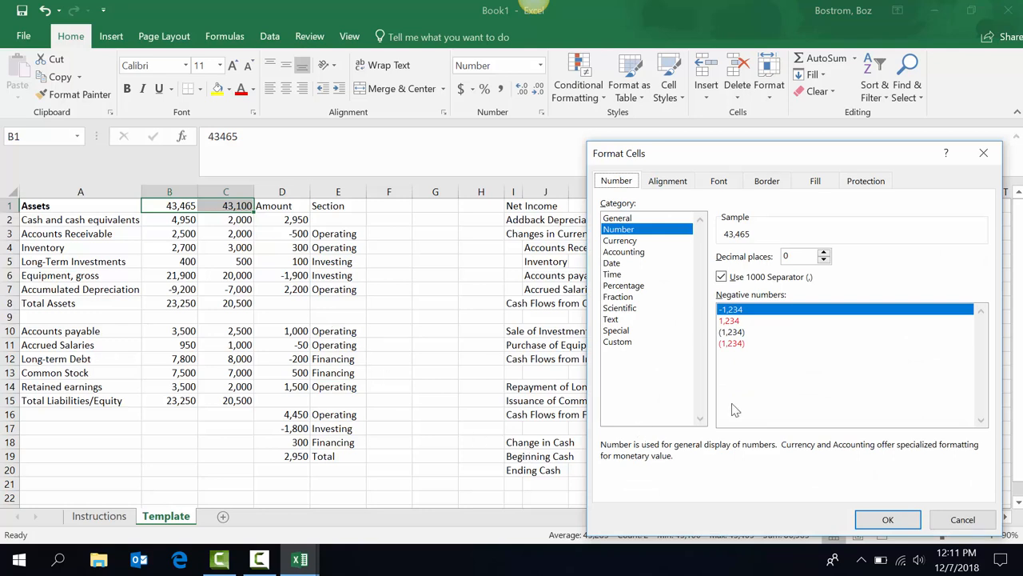
left_click(612, 263)
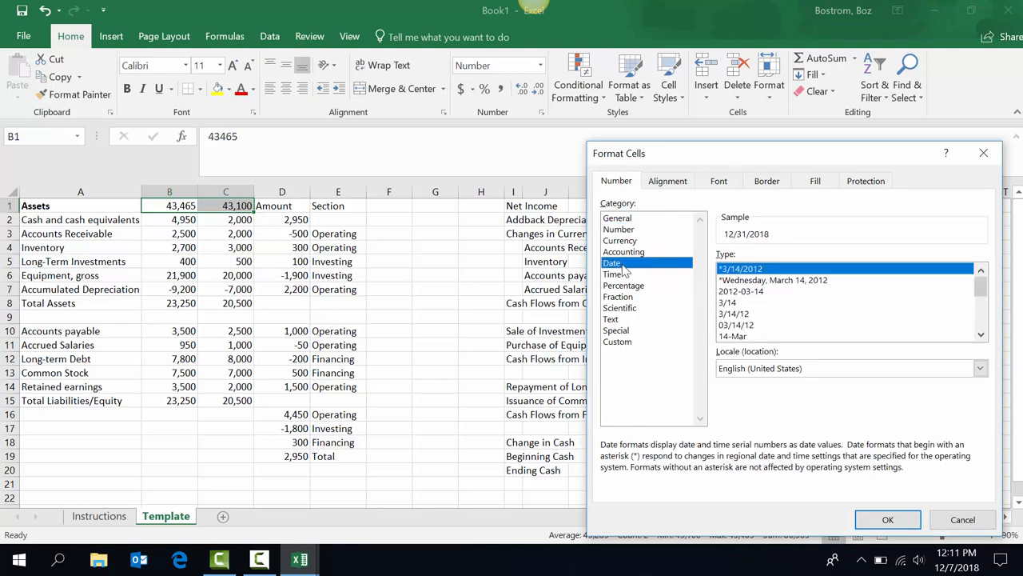
key("Return")
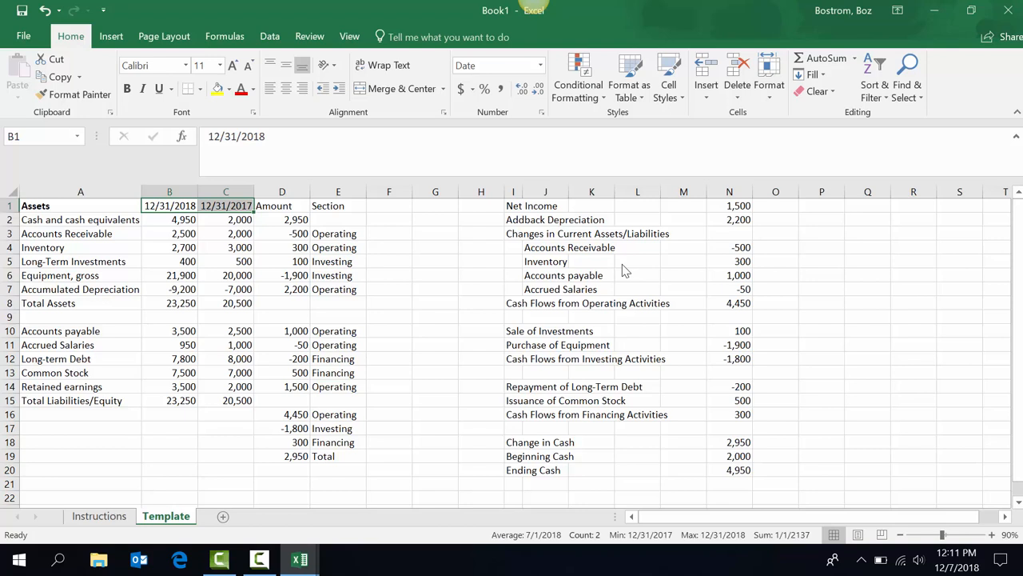
Look up the shortcut on Instructions and insert blank Sheet3 before Template.
key("Down")
key("Right")
key("Down")
key("Right")
key("Up")
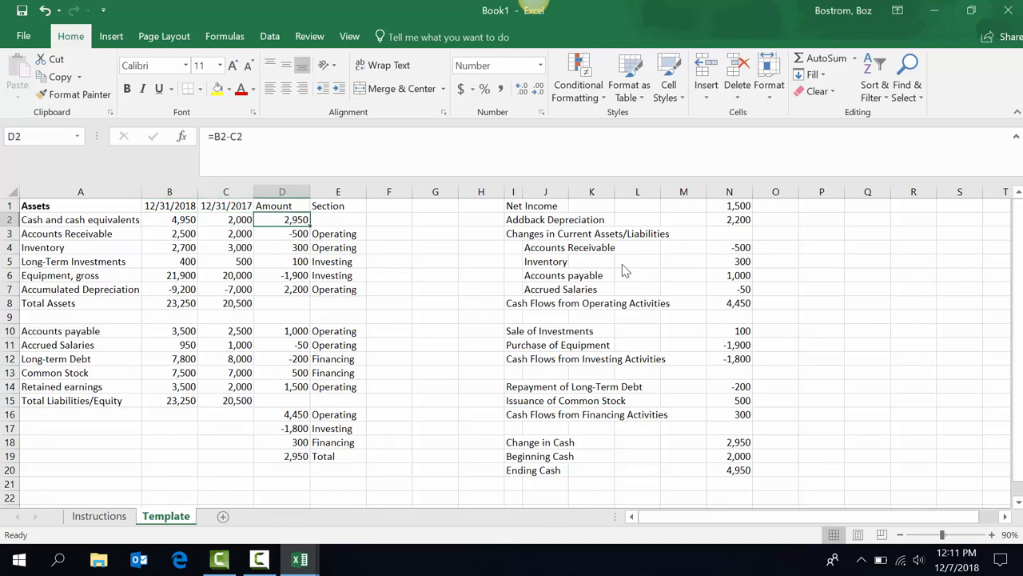
key("Down")
key("Right")
key("Right")
key("Right")
key("Right")
key("Up")
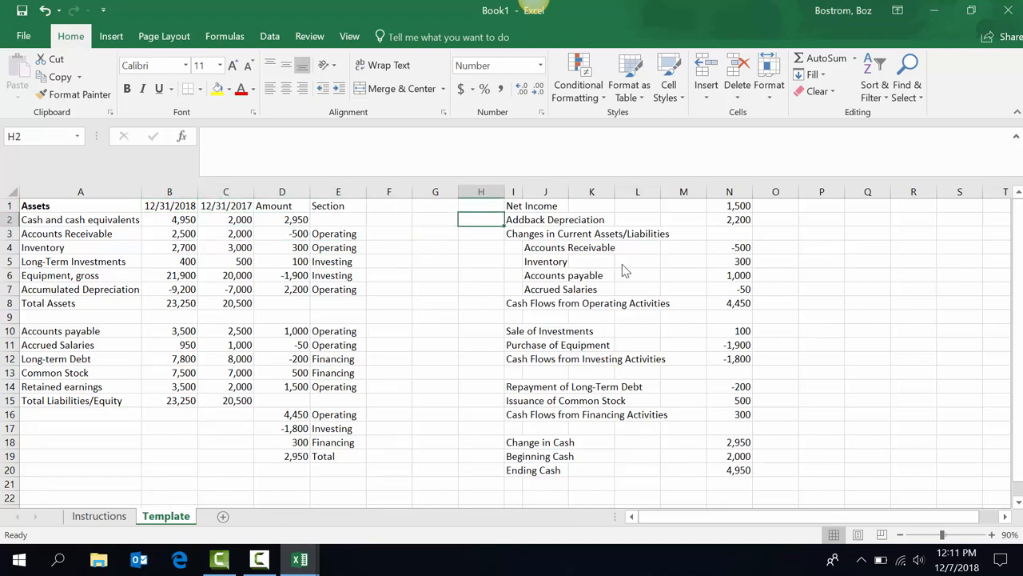
key("Right")
key("Up")
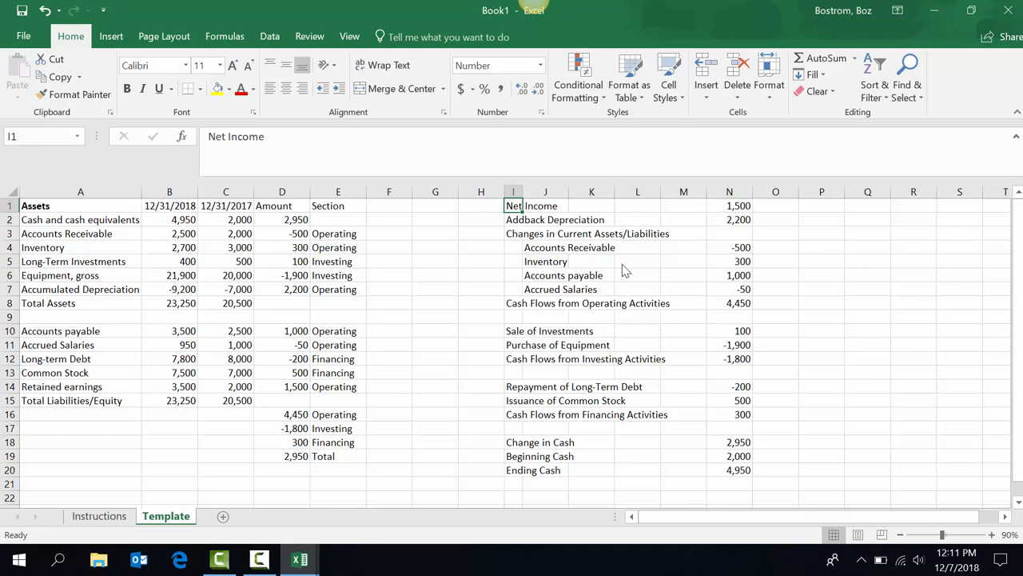
key("Down")
key("Down")
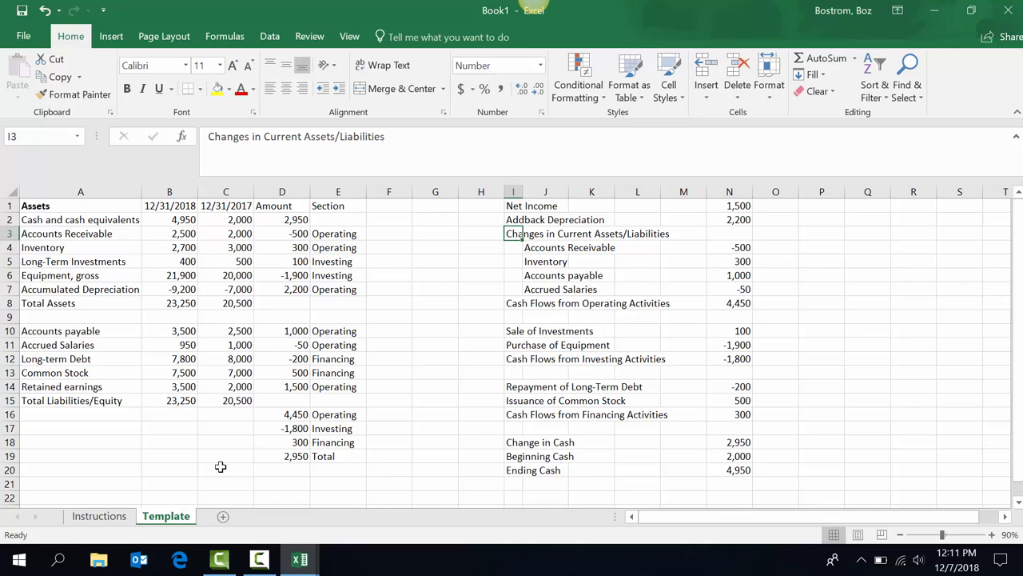
left_click(100, 517)
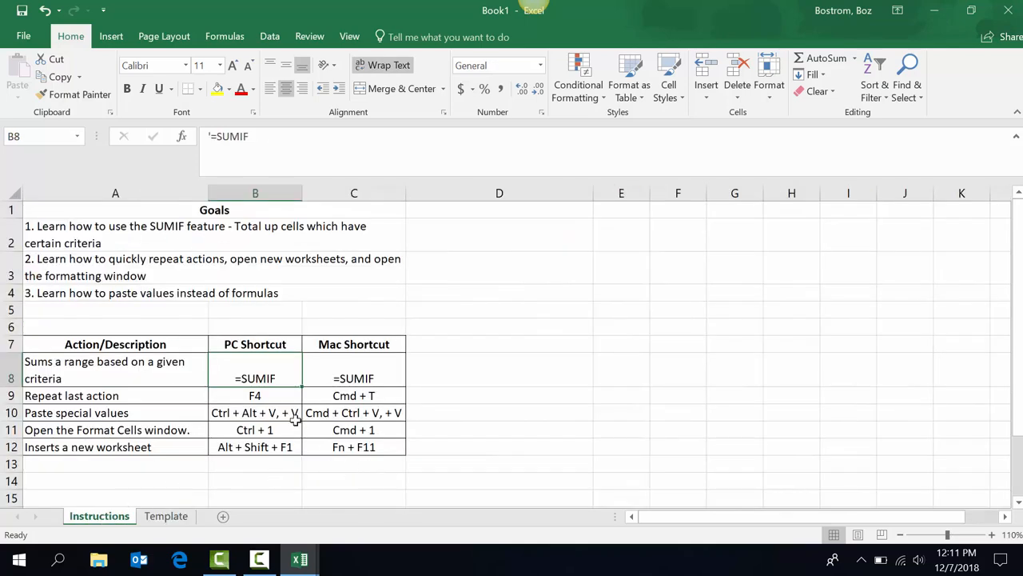
left_click(167, 516)
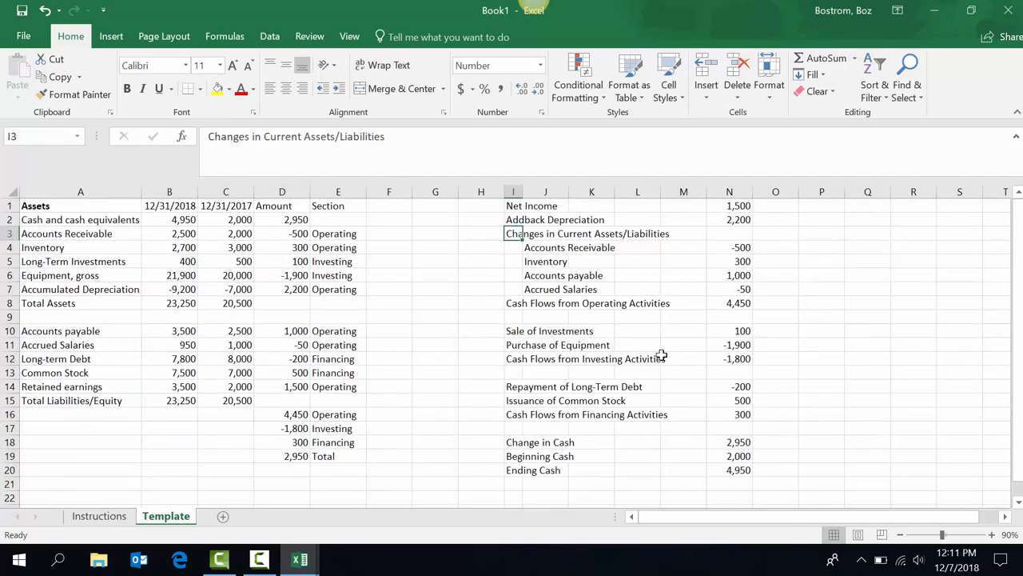
key("shift+F11")
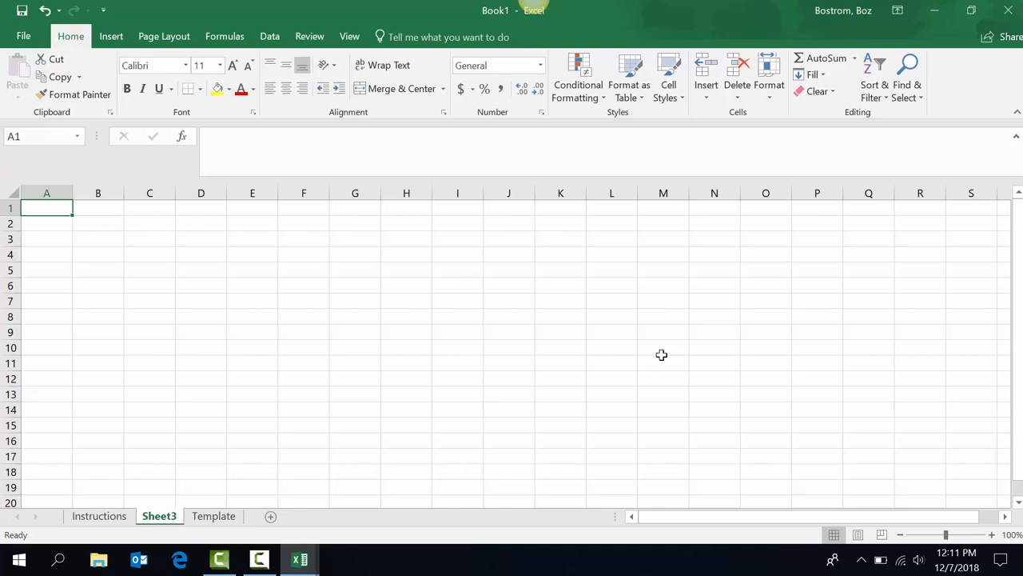
Copy Template's I1:N20 cash-flow block and paste it into Sheet3 at A1.
left_click(213, 516)
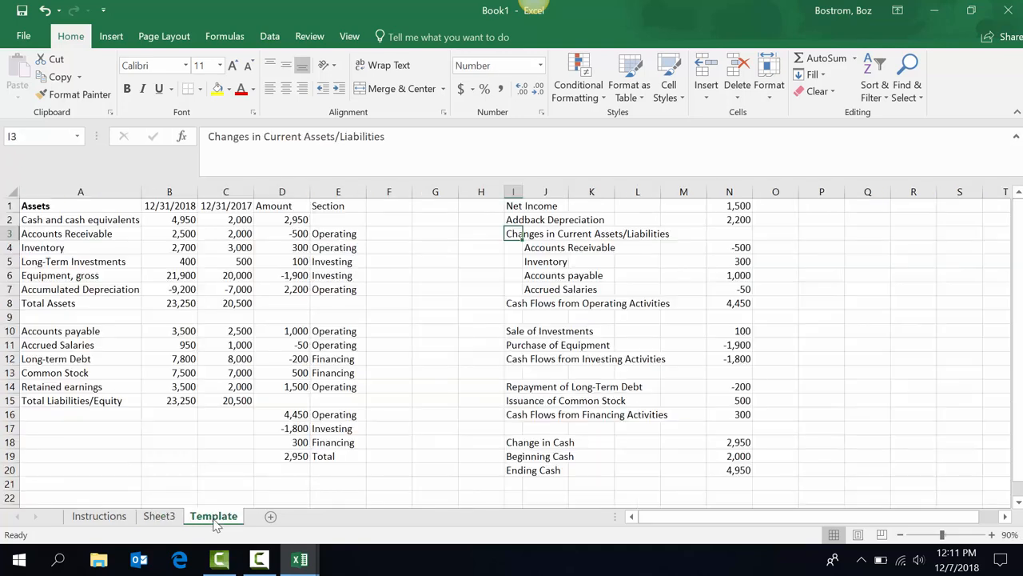
left_click(182, 518)
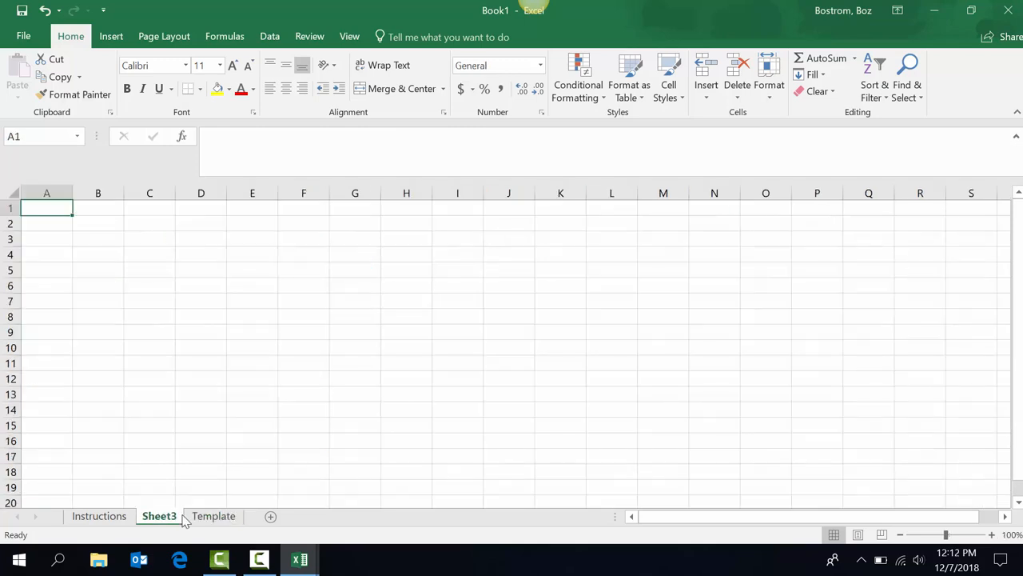
left_click(200, 518, "ctrl")
left_click(204, 518)
key("Up")
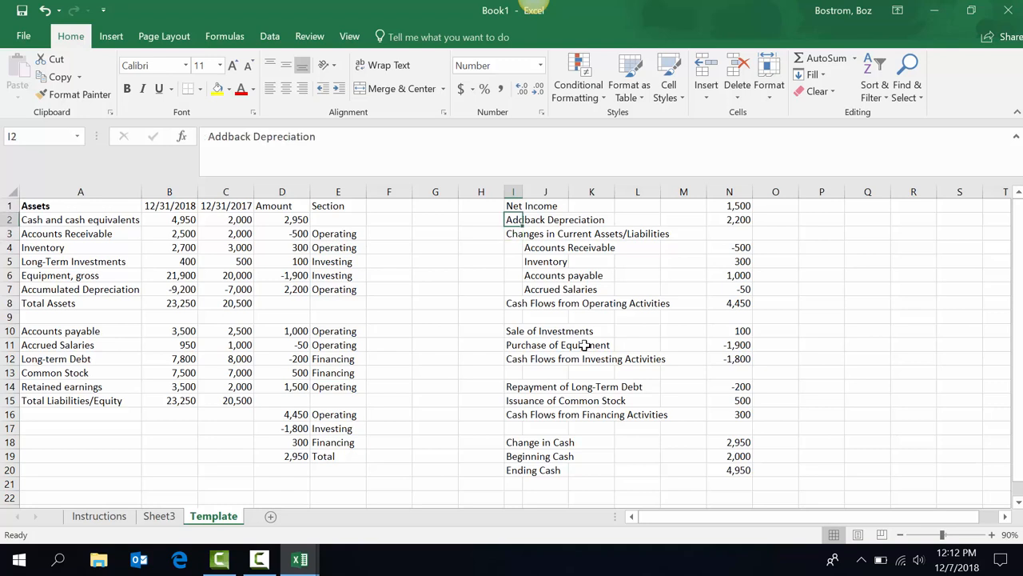
key("Up")
key("ctrl+shift+Right")
key("shift+Down")
key("shift+Down")
key("shift+Down")
key("shift+Down")
key("shift+Down")
key("shift+Down")
key("shift+Down")
key("shift+Down")
key("shift+Down")
key("shift+Down")
key("shift+Down")
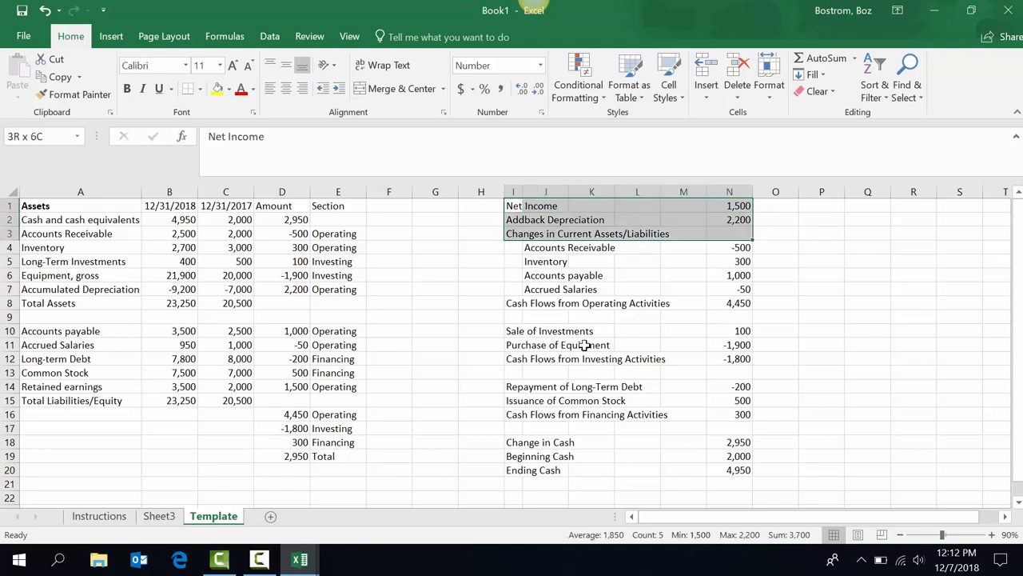
key("shift+Down")
key("shift+Down")
key("shift+Down")
key("shift+Down")
key("shift+Down")
key("shift+Down")
key("shift+Down")
key("shift+Down")
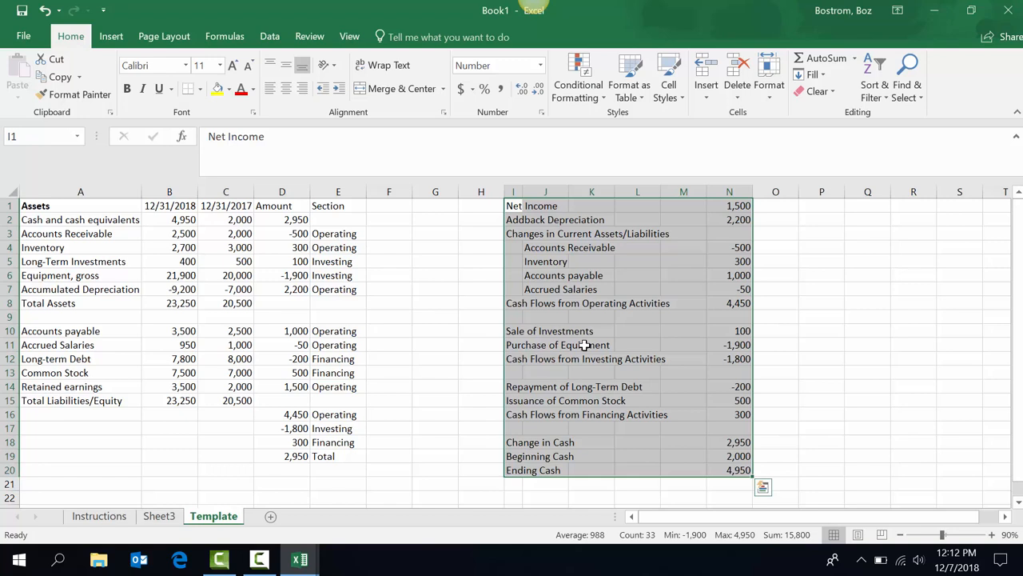
key("ctrl+c")
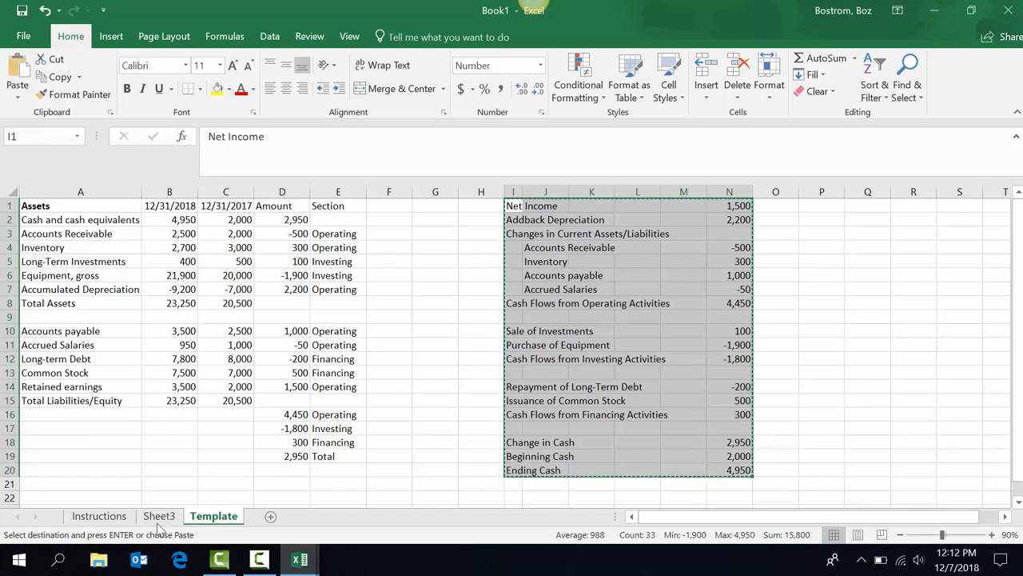
left_click(159, 515)
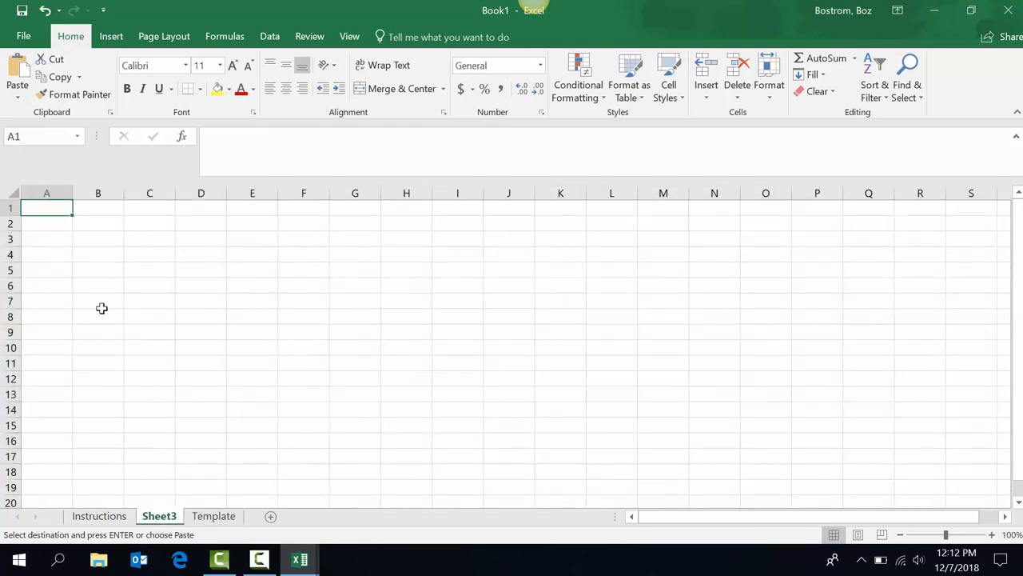
key("ctrl+v")
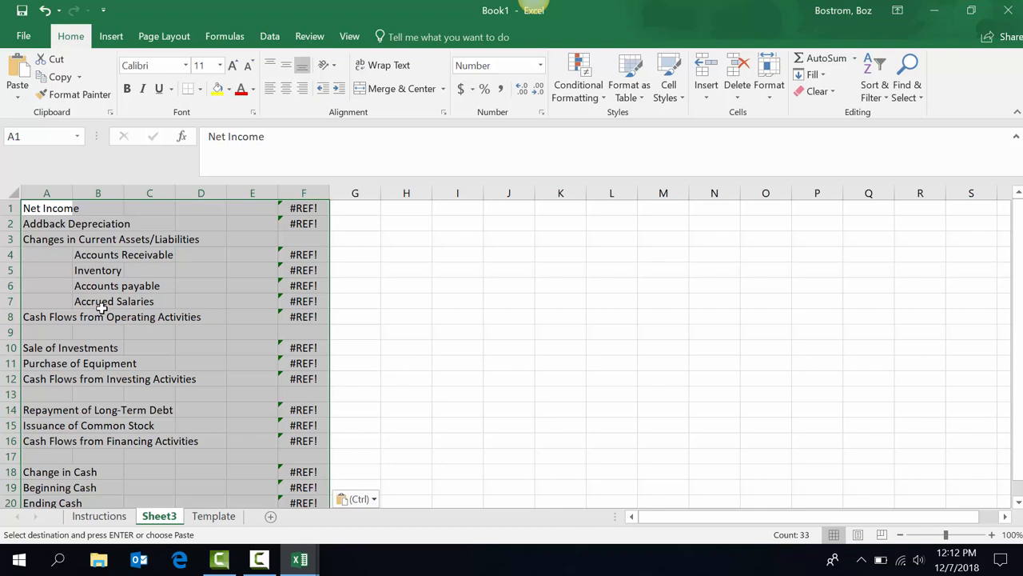
Inspect F1's =#REF! formula, then undo the paste so Sheet3 is blank.
left_click(300, 208)
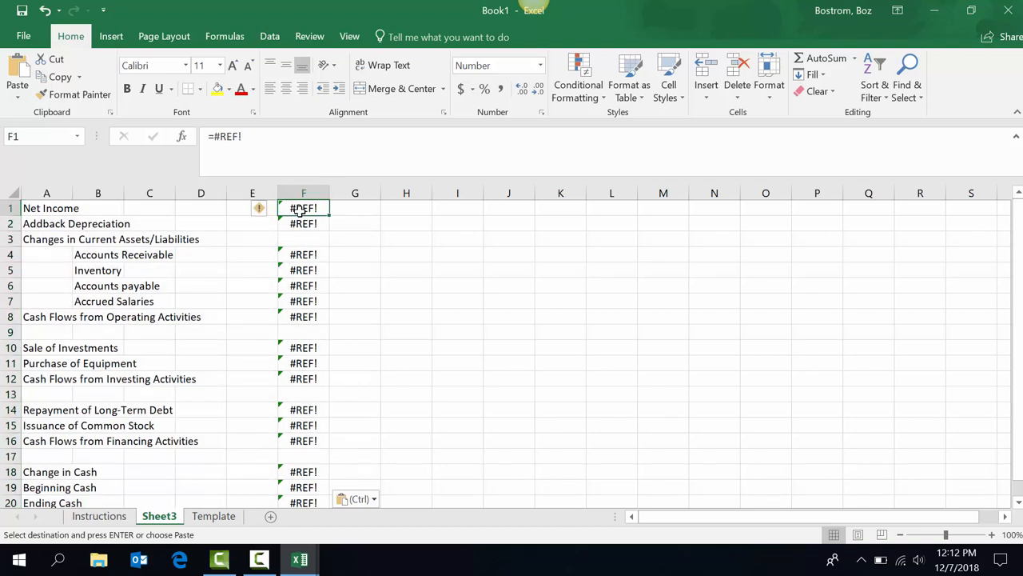
double_click(299, 207)
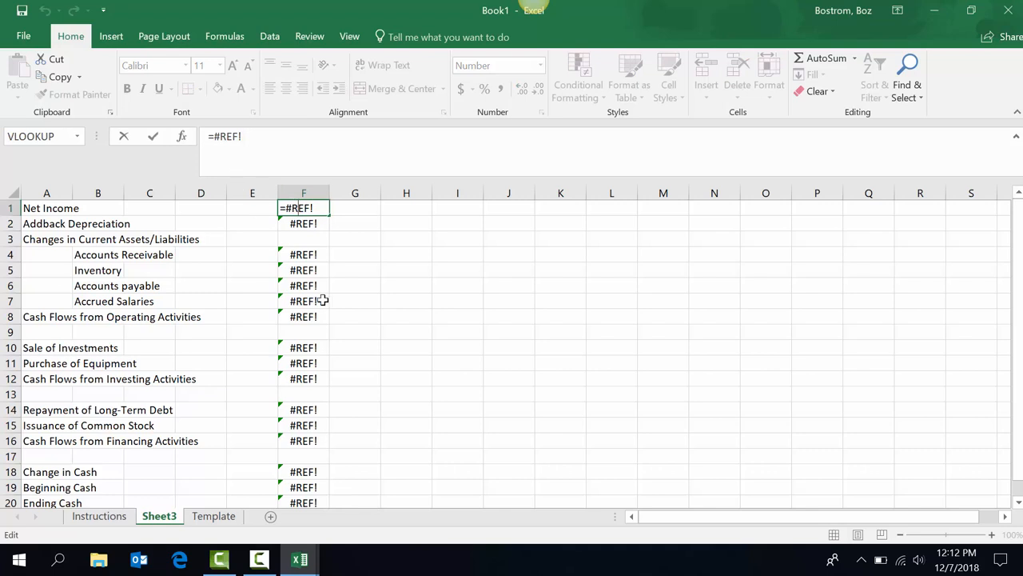
key("ctrl+Return")
key("Left")
key("Left")
key("Left")
key("Left")
key("Left")
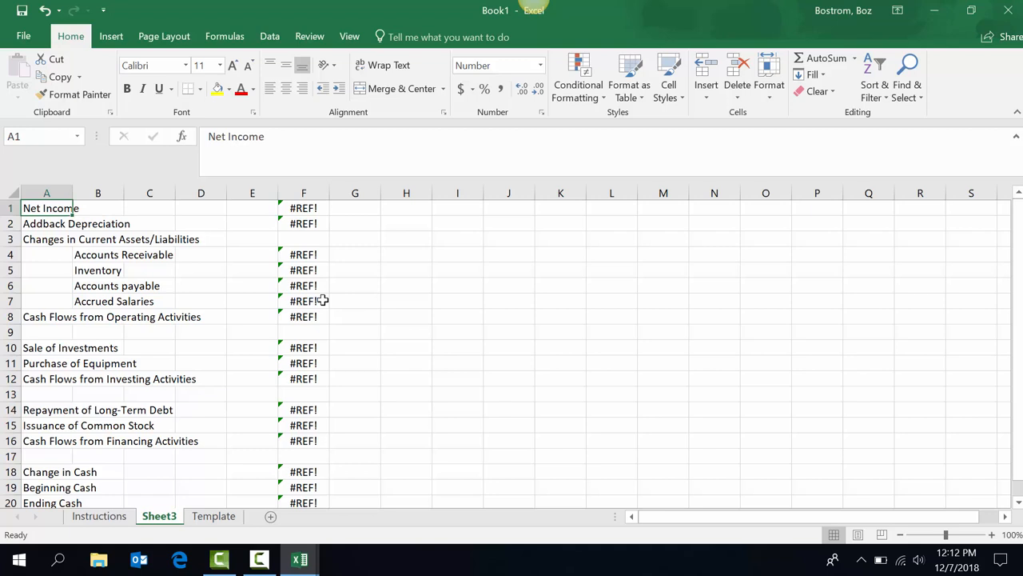
key("ctrl+z")
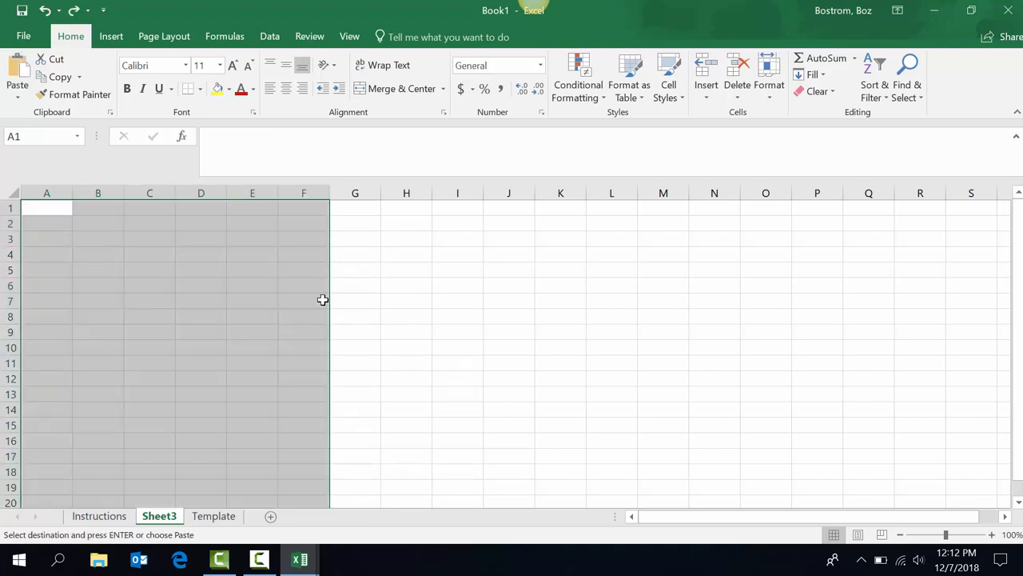
left_click(47, 210)
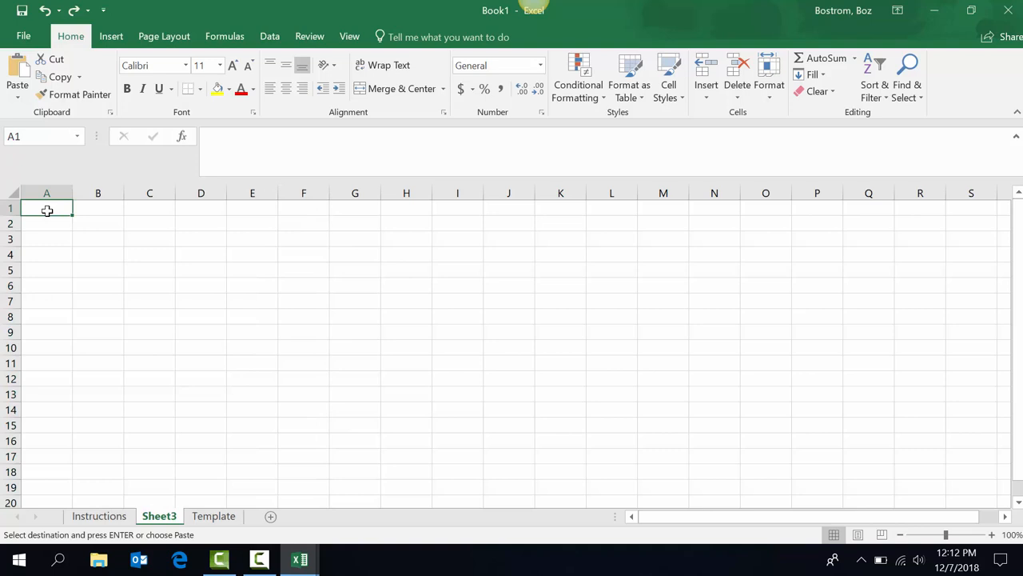
Paste values at A1 from the right-click menu, then clear them again.
right_click(47, 210)
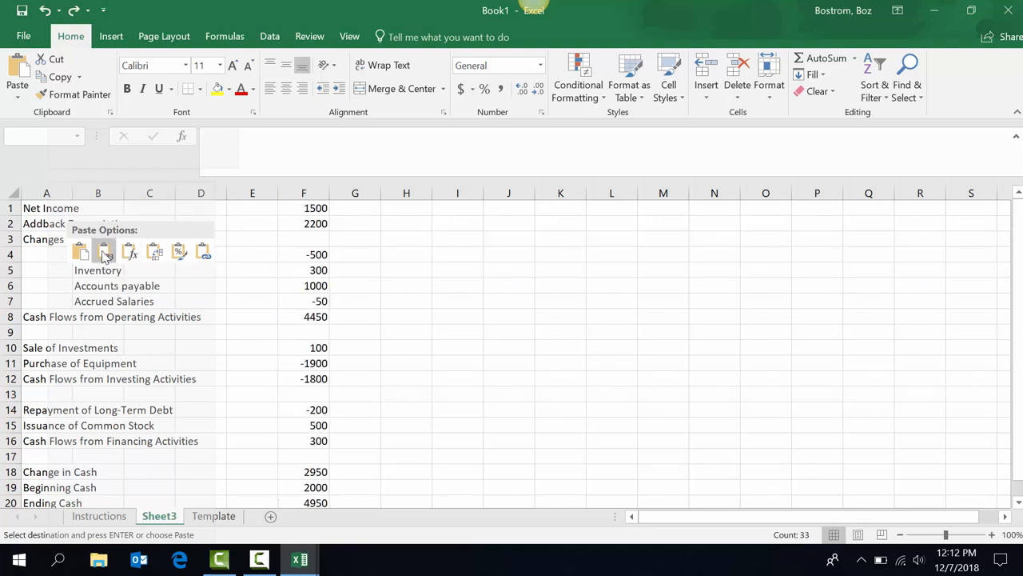
left_click(104, 253)
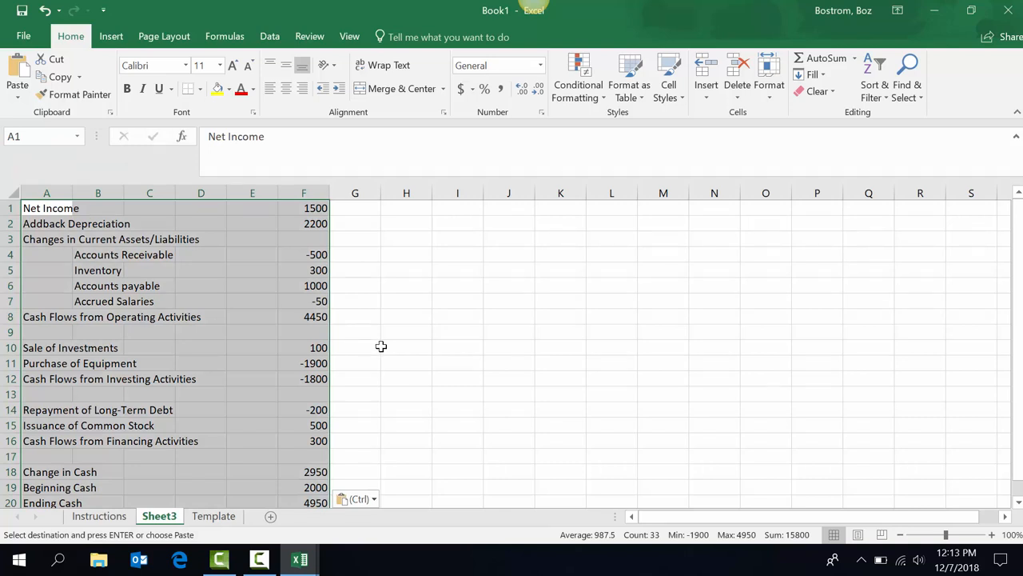
key("Delete")
Paste the copied statement into A1 as Values through Paste Special.
left_click(54, 214)
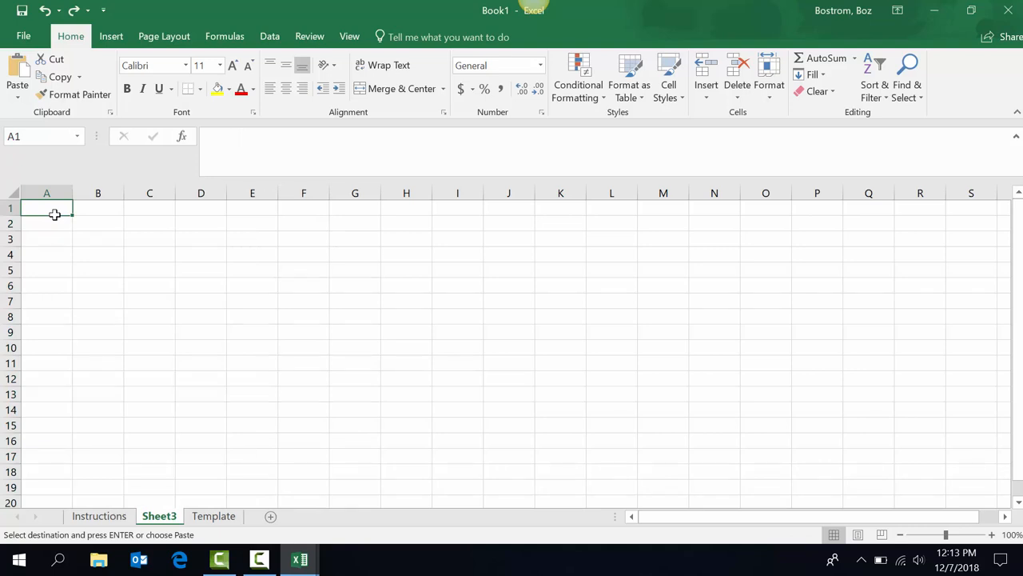
key("ctrl+alt+v")
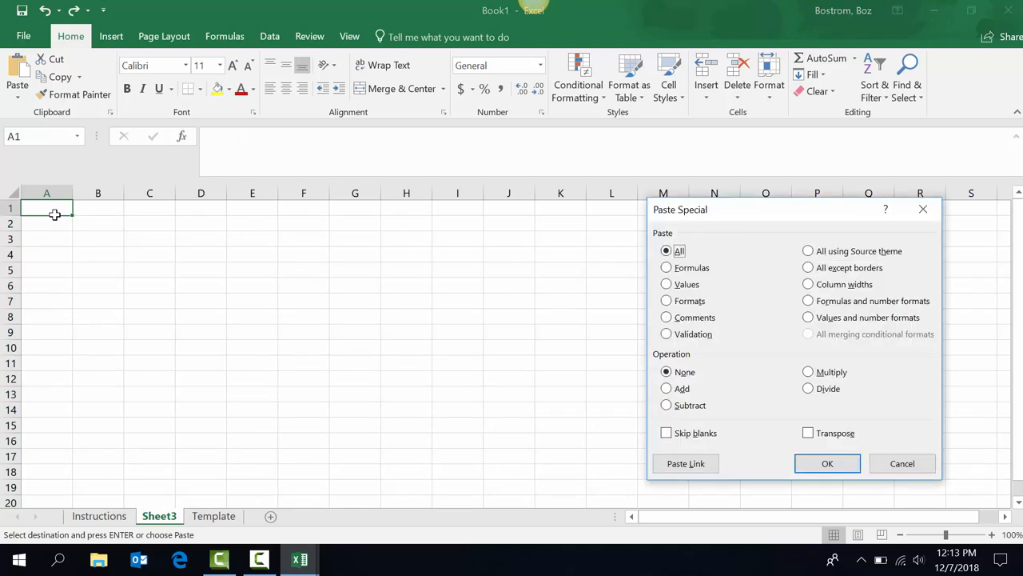
key("v")
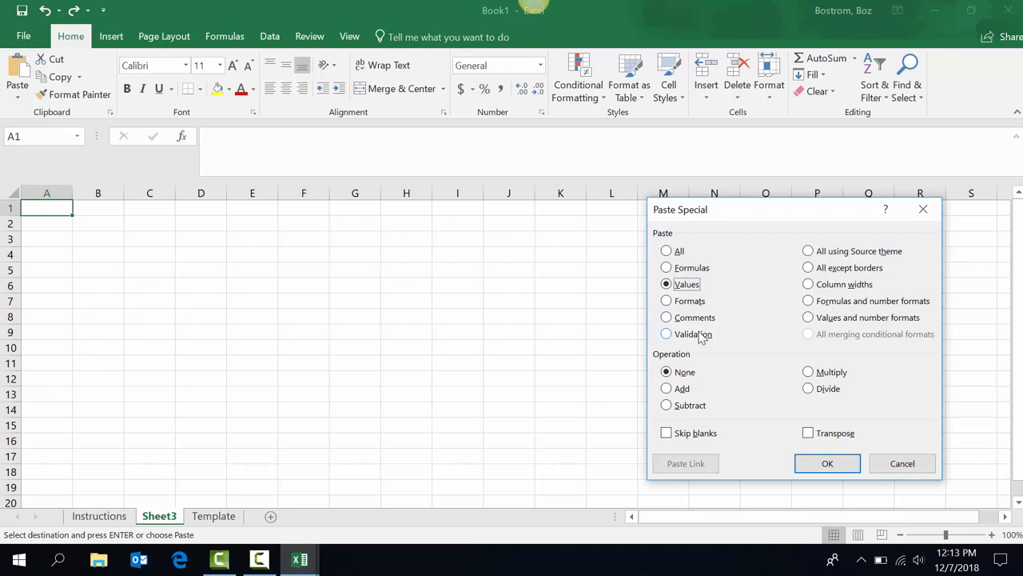
key("Return")
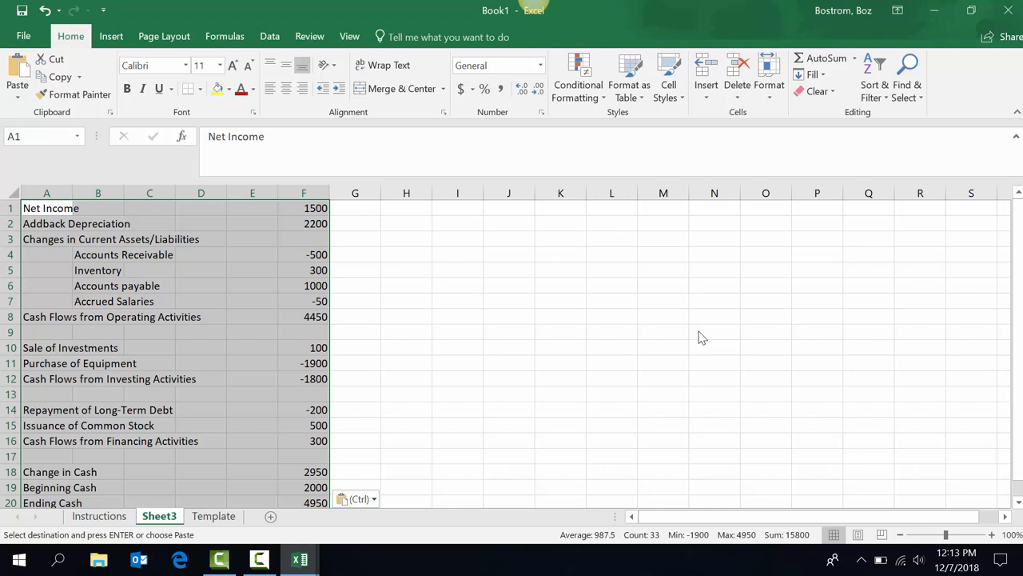
Format the pasted amounts as Number with 1000 separator and 0 decimals, e.g. 1,500.
key("ctrl+1")
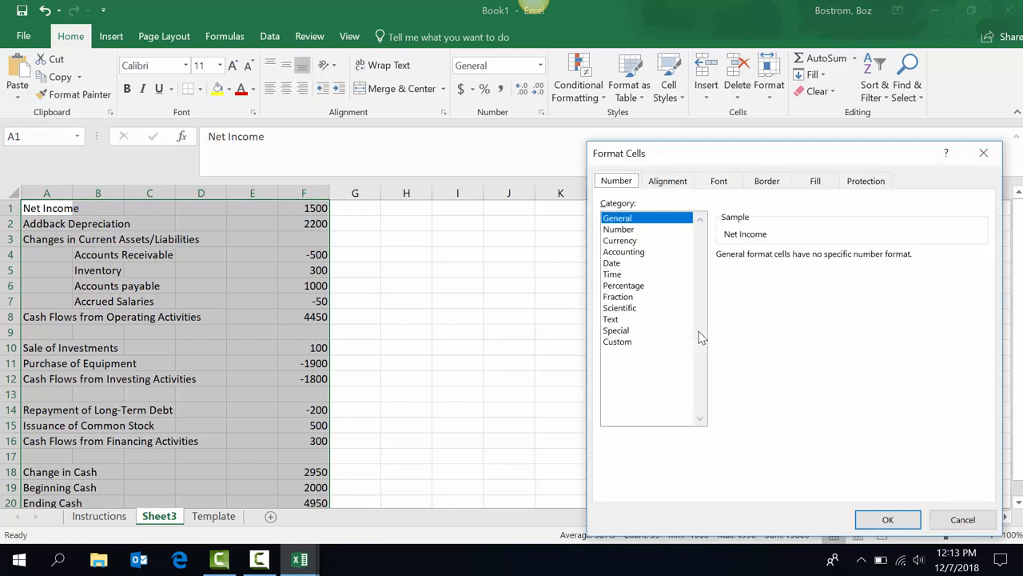
left_click(633, 231)
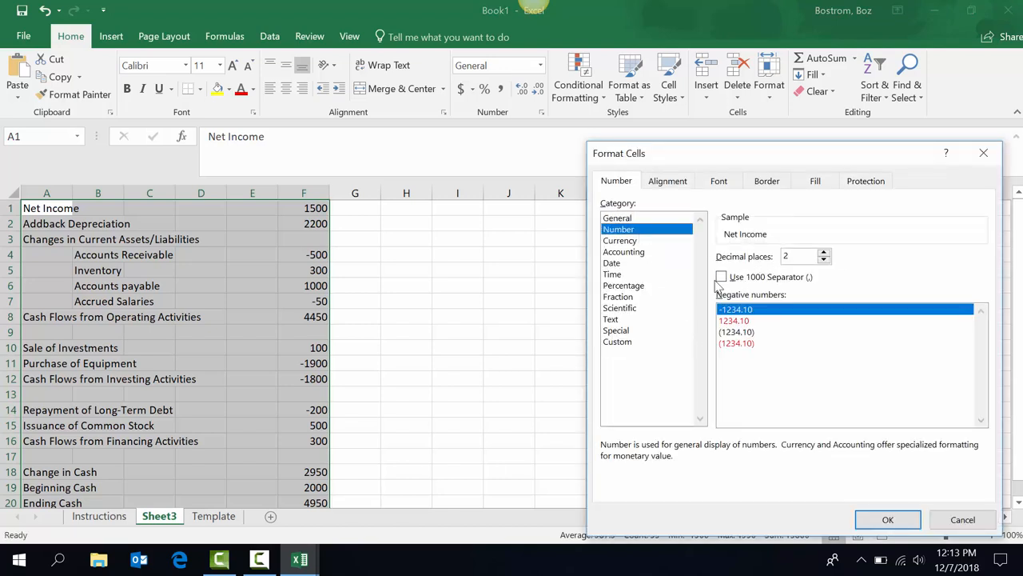
left_click(721, 277)
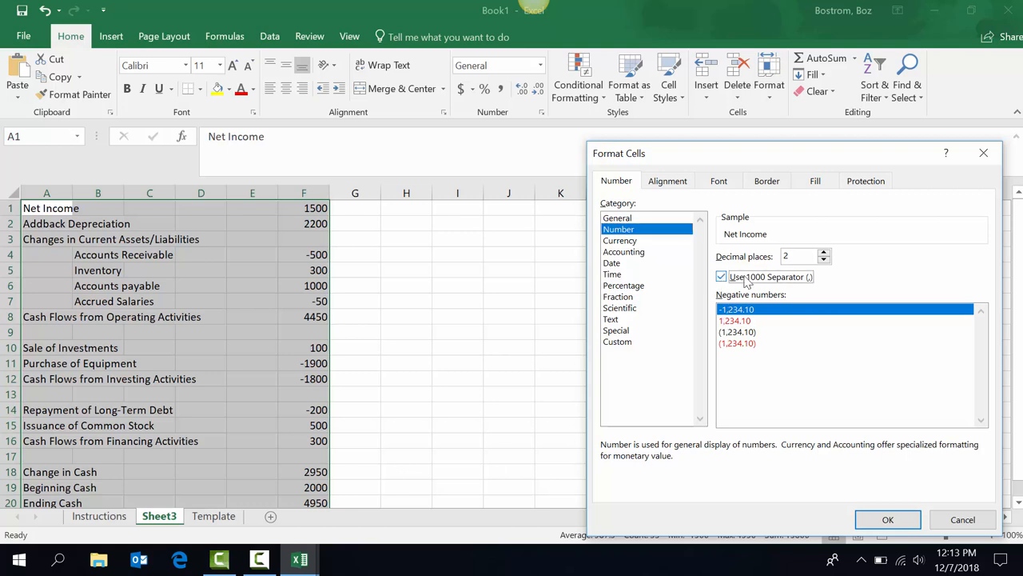
left_click(823, 259)
left_click(824, 260)
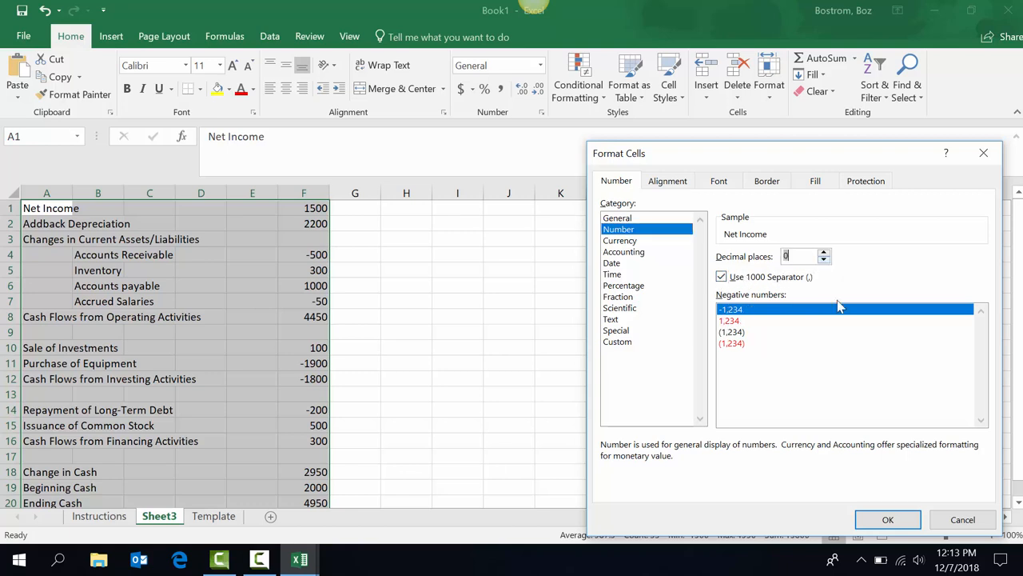
left_click(890, 519)
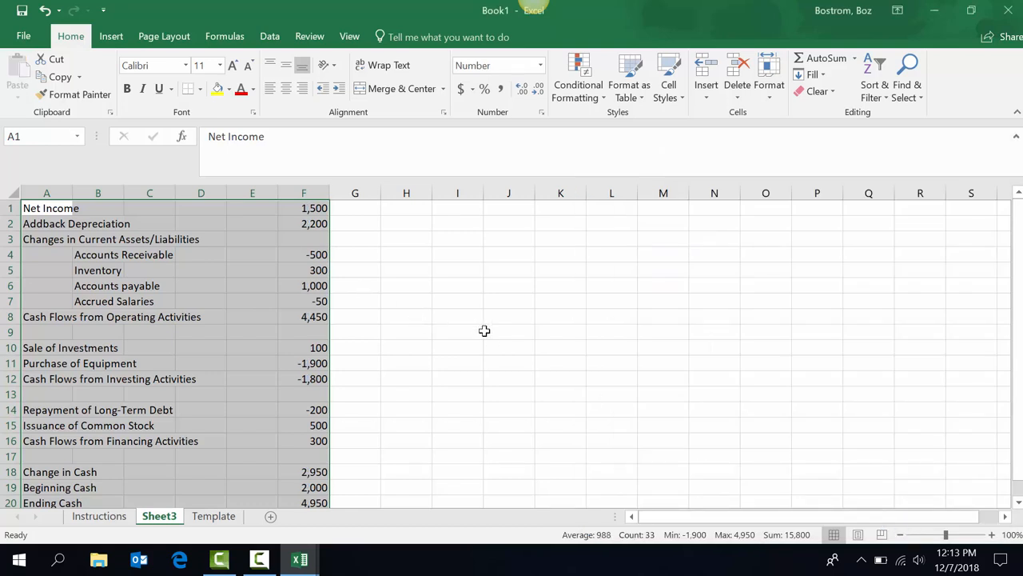
left_click(317, 304)
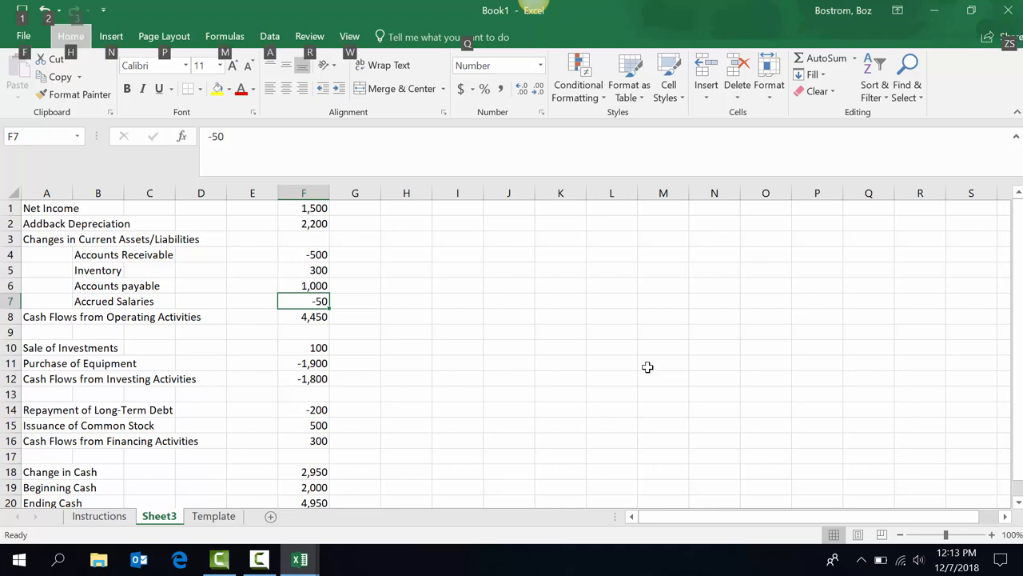
Add a bottom border under the -50 subtotal in F7.
key("alt")
key("h")
key("b")
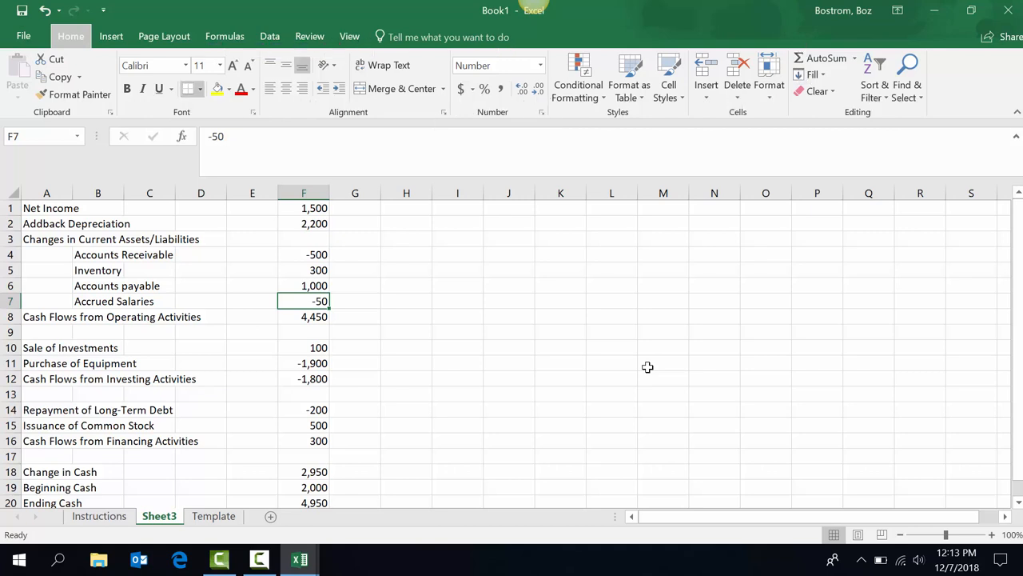
key("o")
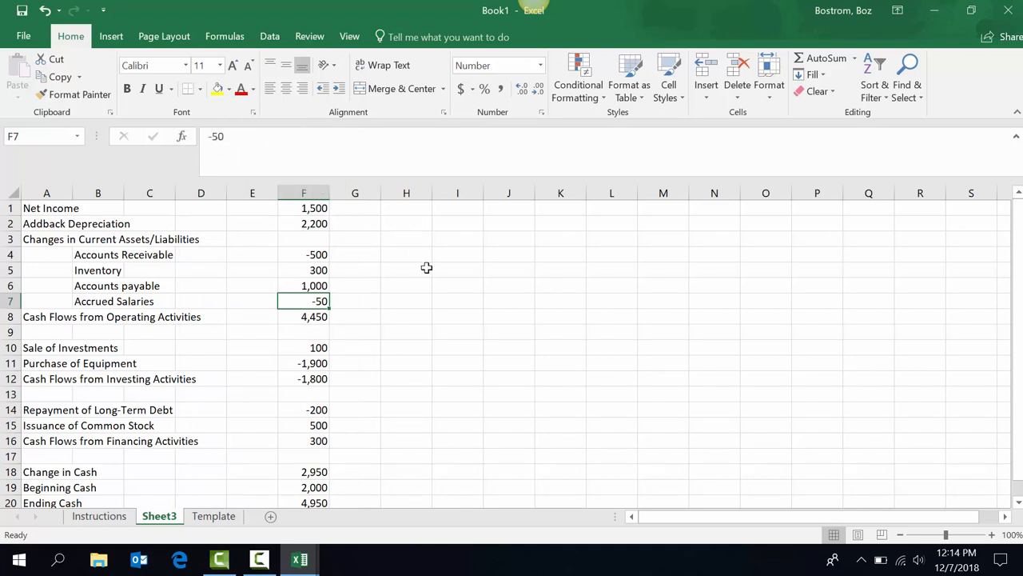
Repeat the bottom border under F11 (-1,900) and F15 (500).
key("Down")
key("Down")
key("Down")
key("Down")
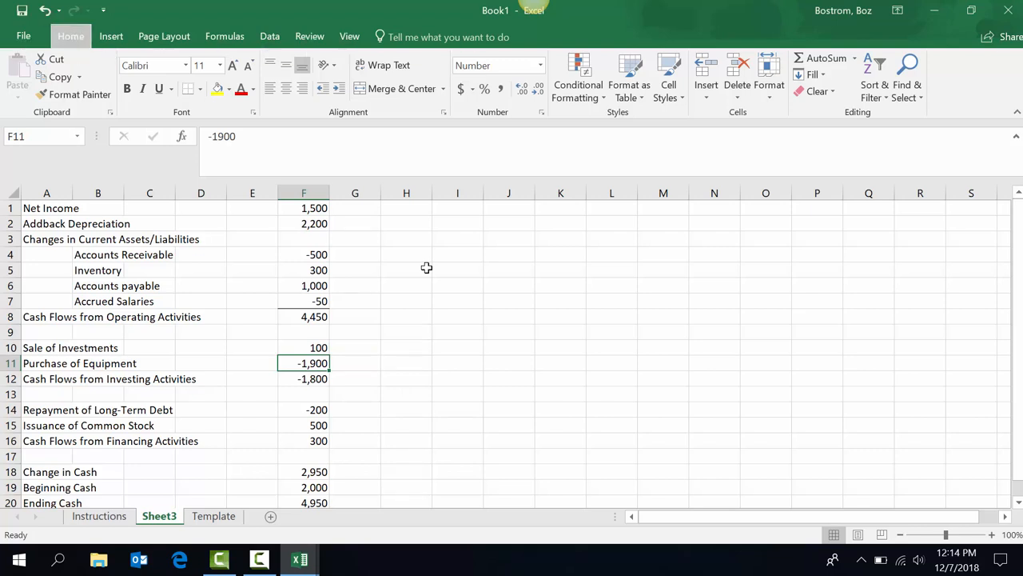
key("alt")
key("Escape")
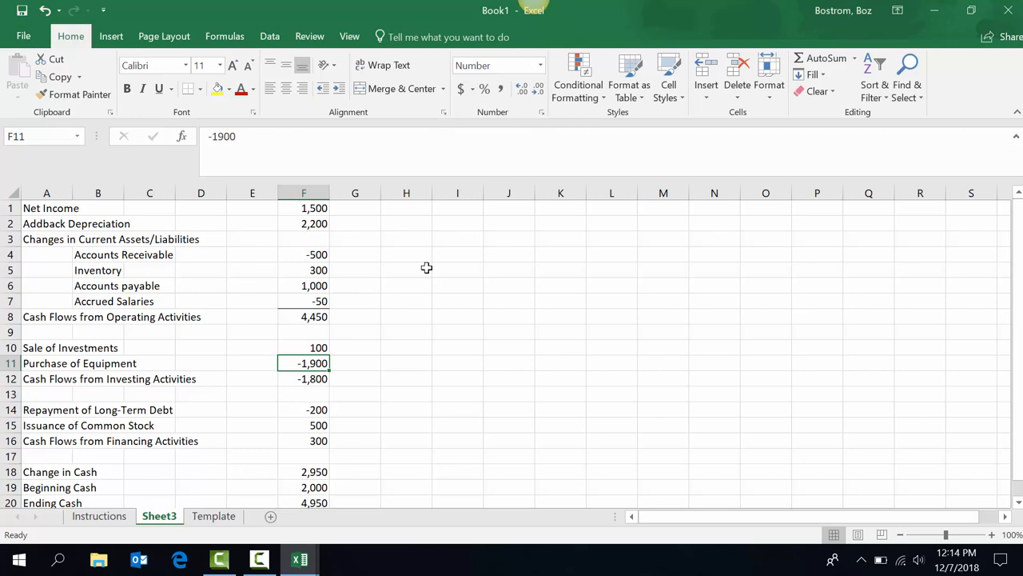
key("Right")
key("Right")
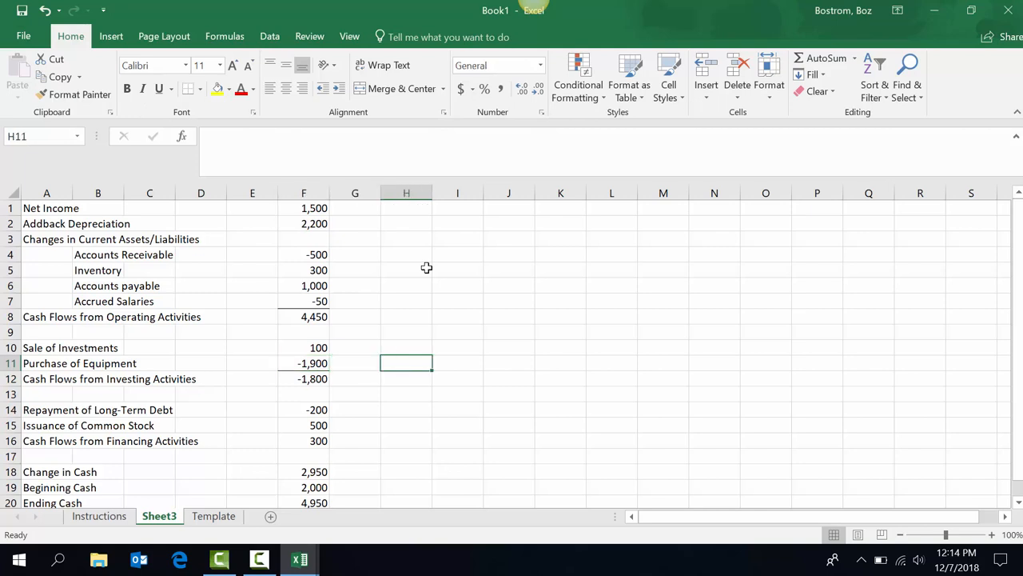
key("Left")
key("Left")
key("Down")
key("Down")
key("Down")
key("Down")
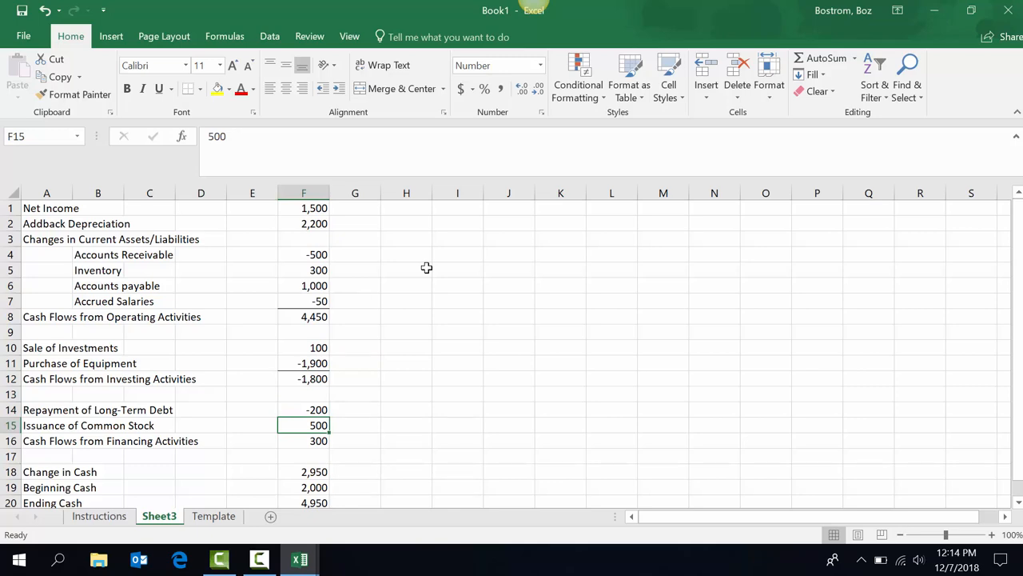
key("Right")
key("Right")
key("Left")
key("Left")
Review the end of the statement, including Beginning Cash in F19 and the totals.
key("Down")
key("Down")
key("Down")
key("Down")
key("Down")
key("Down")
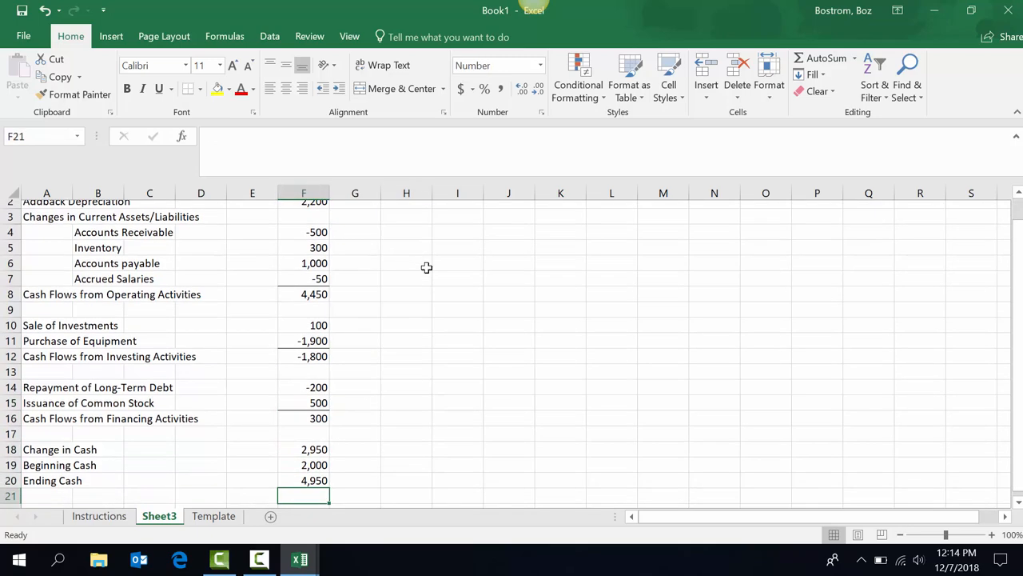
scroll(426, 268, "down", 1)
key("Up")
key("Up")
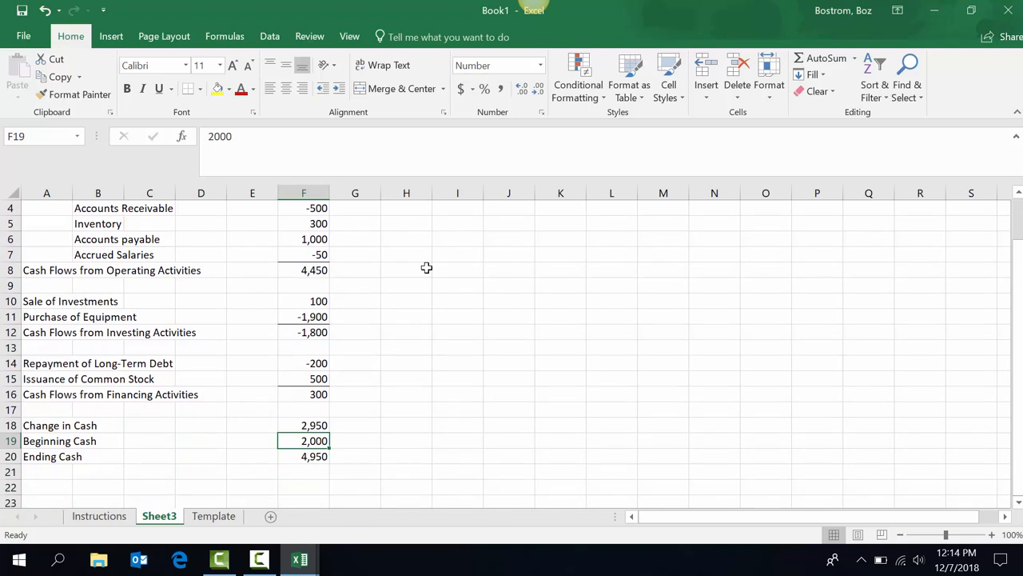
key("Right")
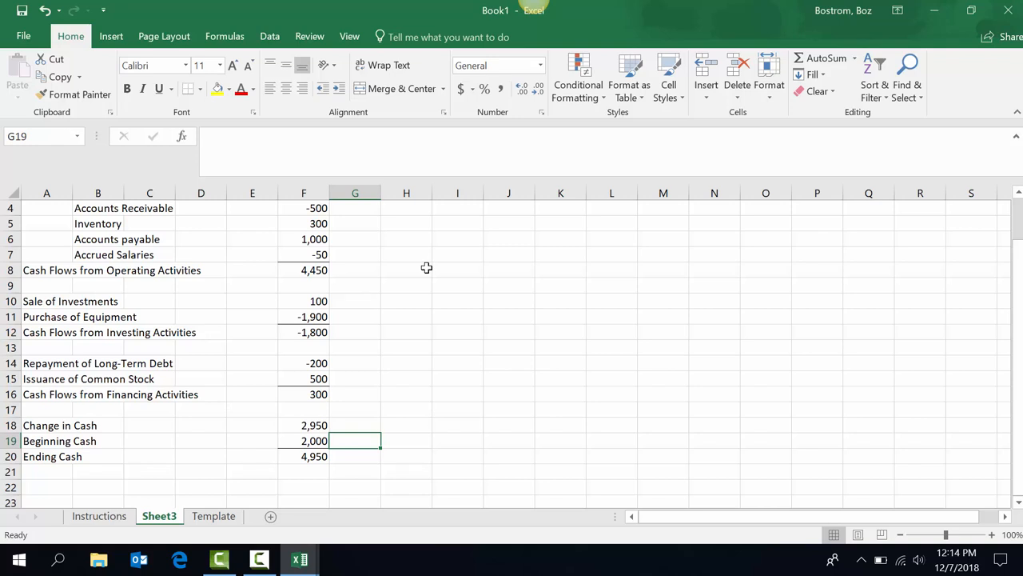
On the Instructions sheet, step up the shortcut table from new worksheet to SUMIF.
left_click(107, 518)
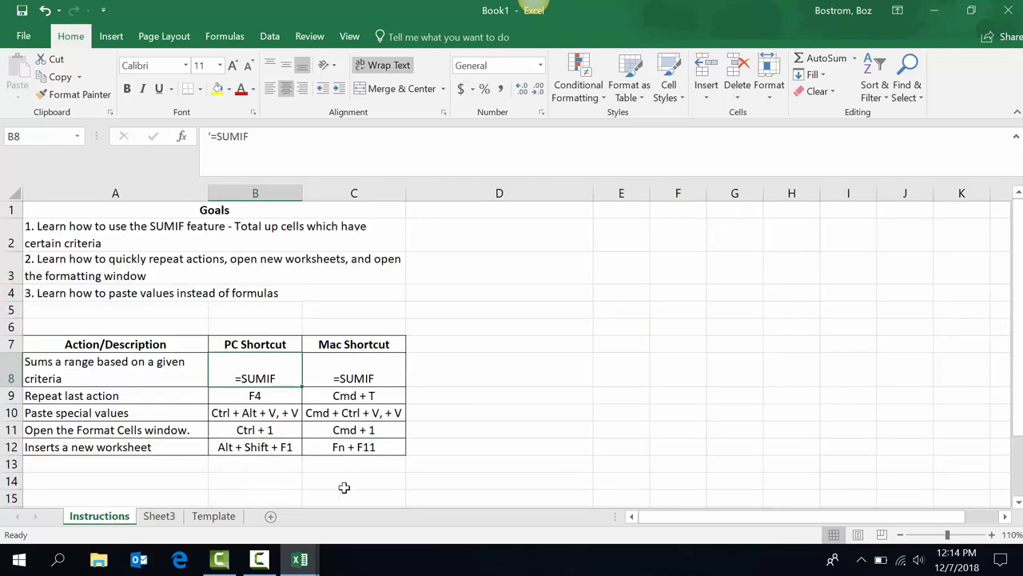
left_click(242, 448)
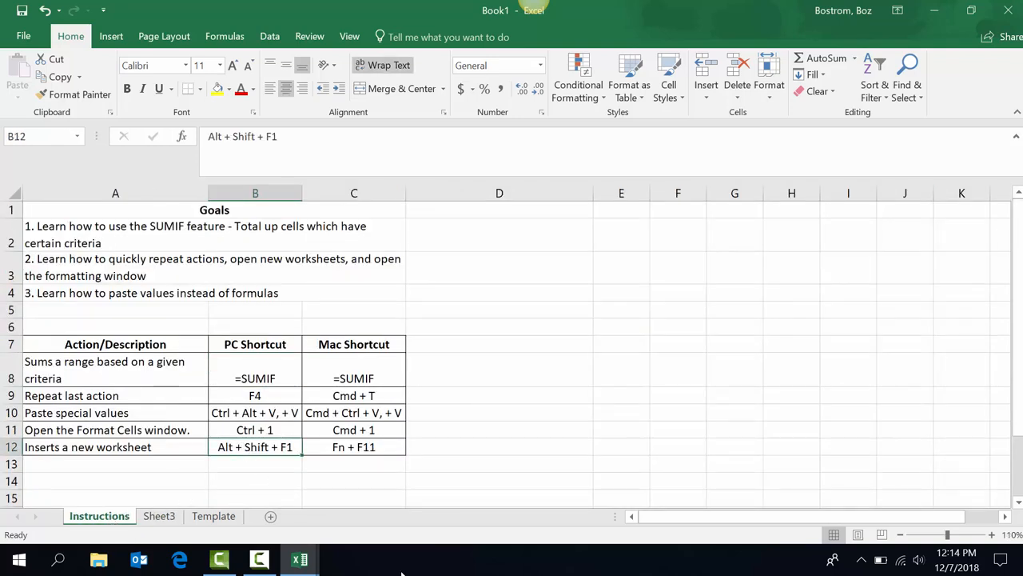
key("Up")
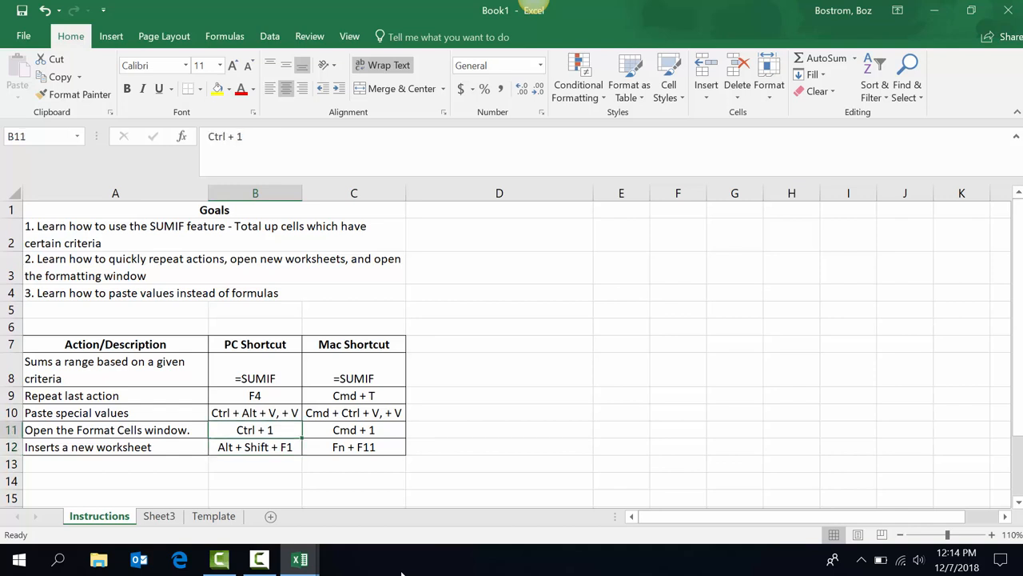
key("Up")
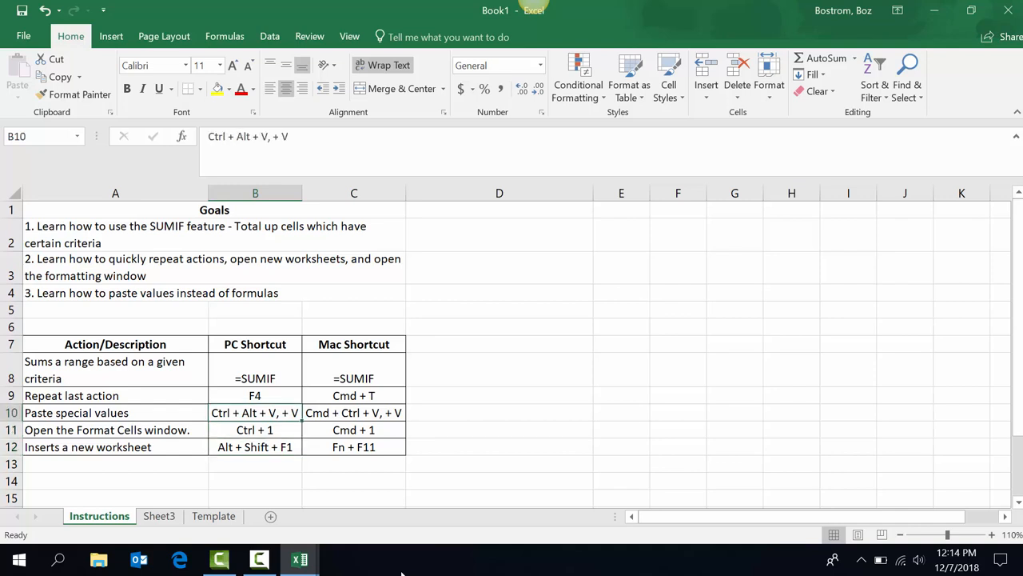
key("Up")
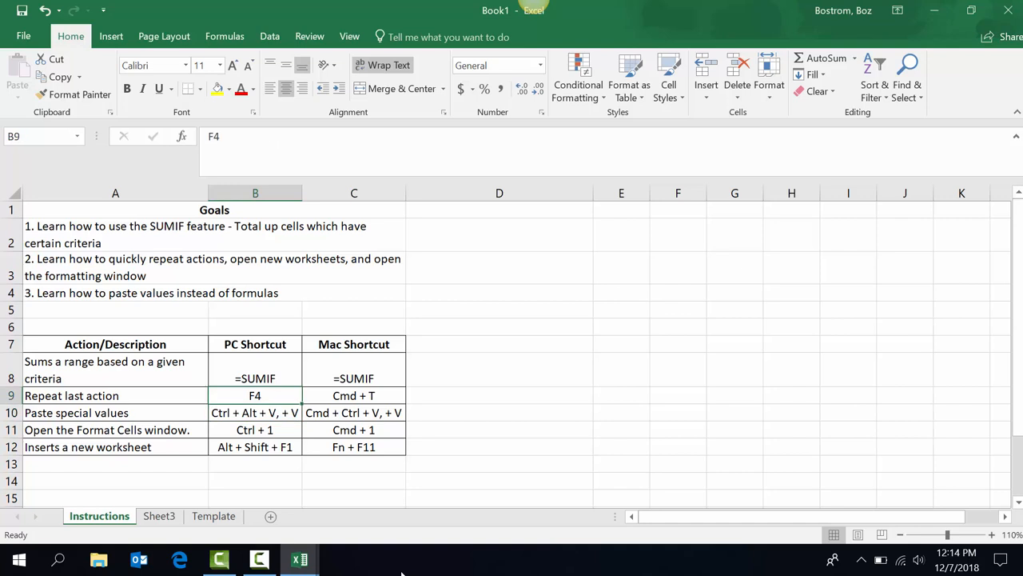
key("Up")
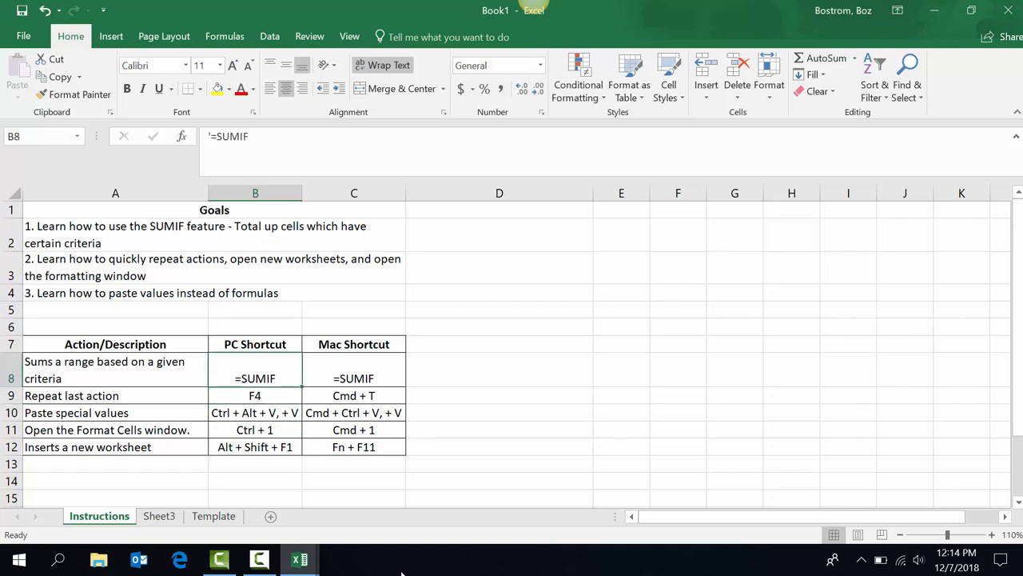